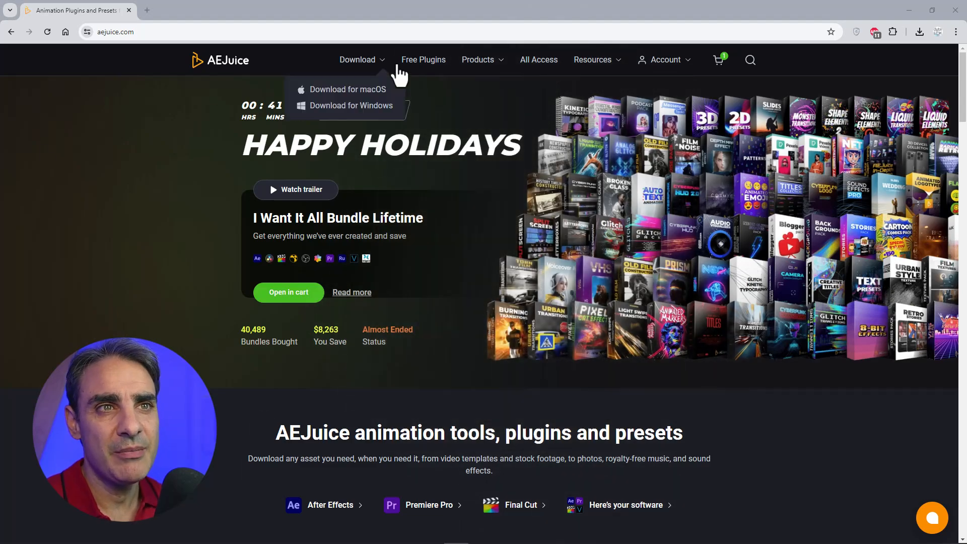
Browse AEJuice's Free Plugins page and save the free plugins installer pack_manager_installer.zip to the Downloads folder.
left_click(405, 62)
scroll(375, 197, "down", 14)
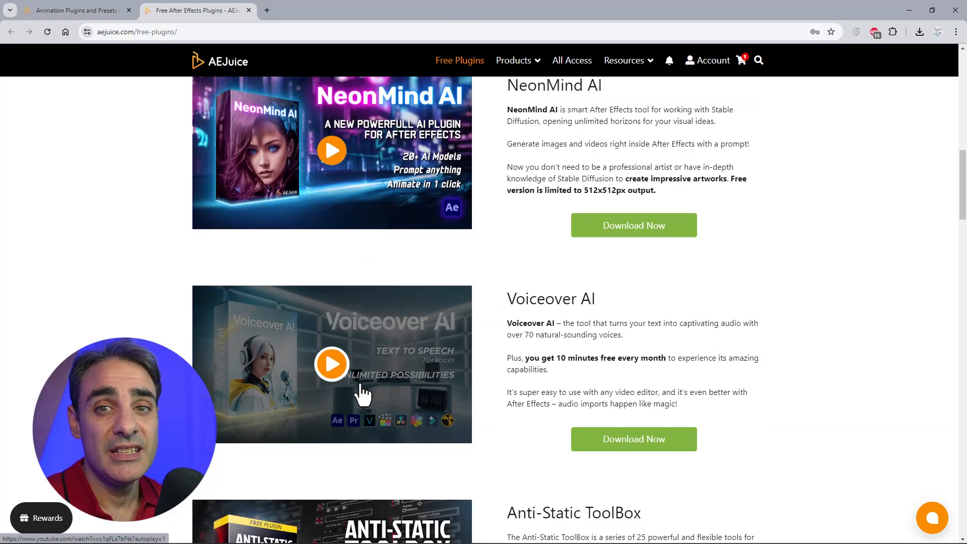
scroll(361, 395, "down", 20)
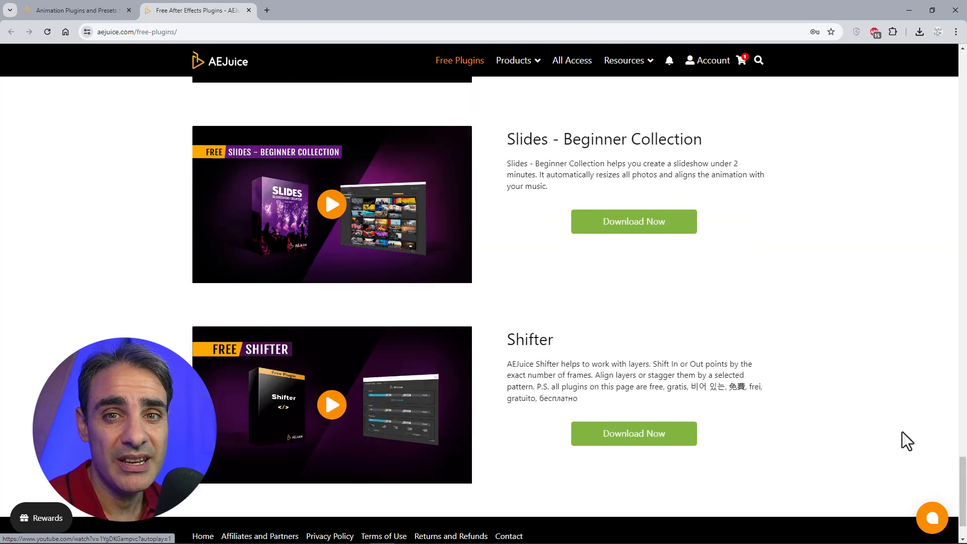
left_click_drag(961, 476, 912, 63)
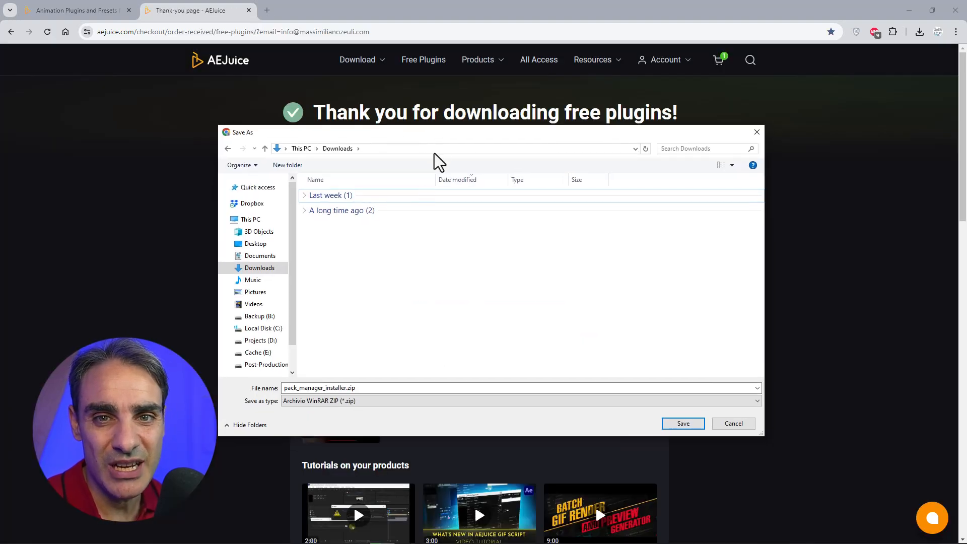
left_click(683, 423)
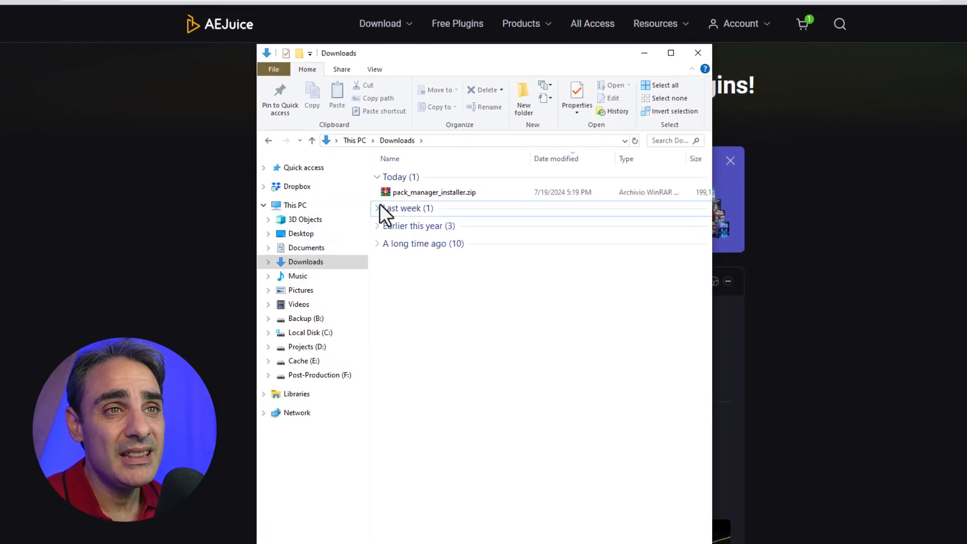
Run pack_manager_installer.exe from the downloaded archive and proceed through the AEJuice Pack Manager setup, accepting the license agreement.
double_click(380, 203)
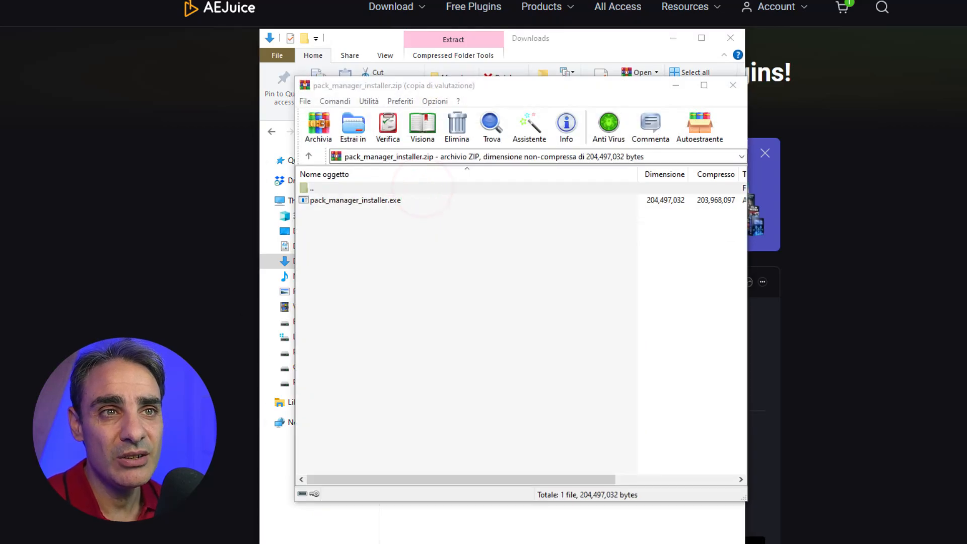
double_click(350, 201)
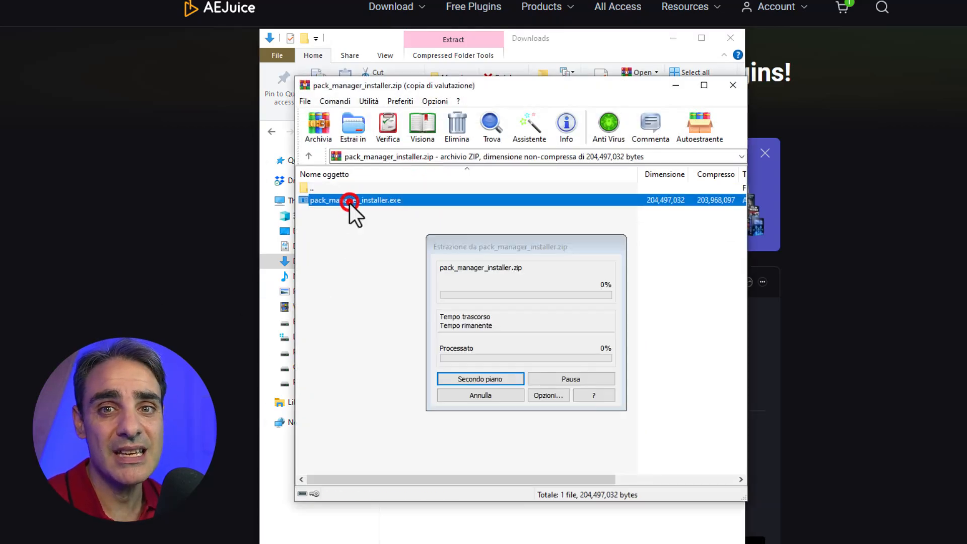
left_click(617, 441)
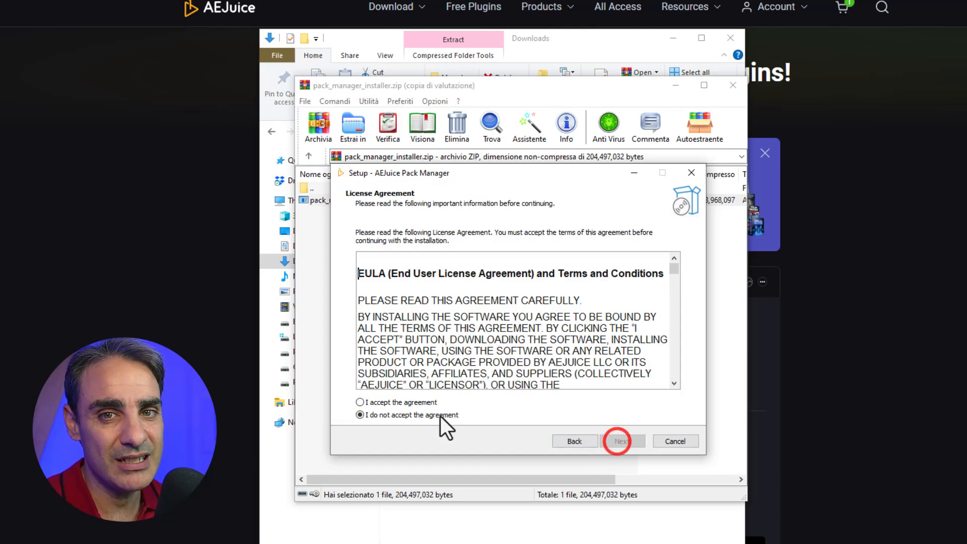
left_click(627, 442)
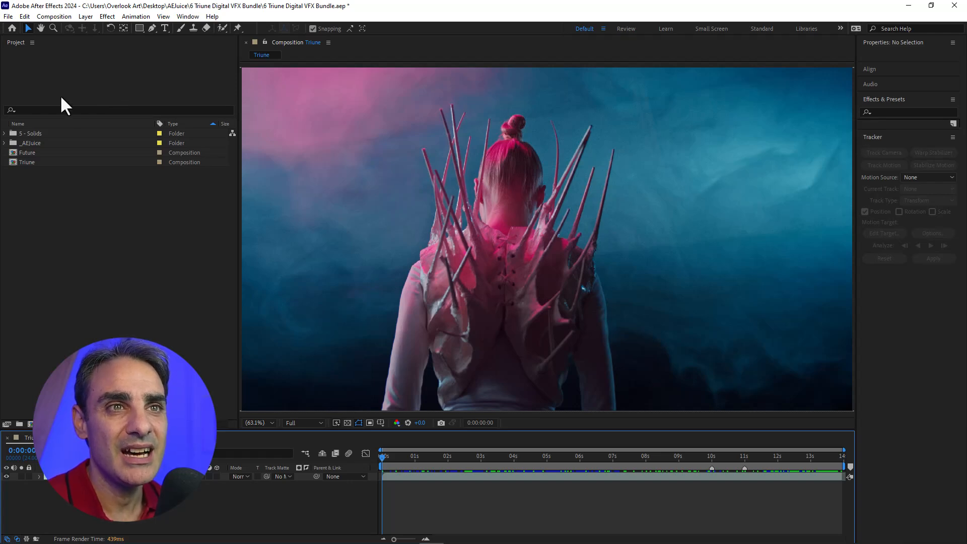
Switch to After Effects, open AEJuice Pack Manager 4, and position its floating window over the Triune composition.
left_click(188, 16)
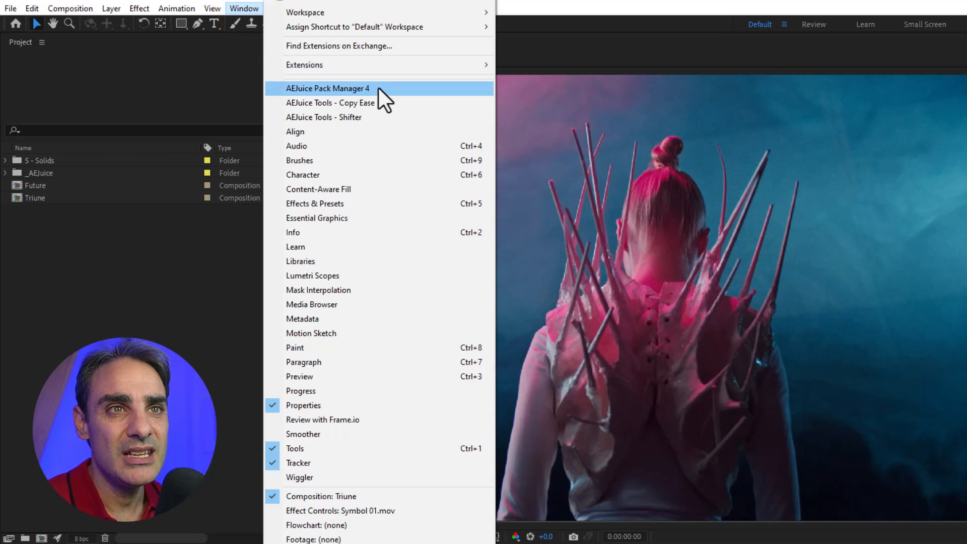
left_click(379, 87)
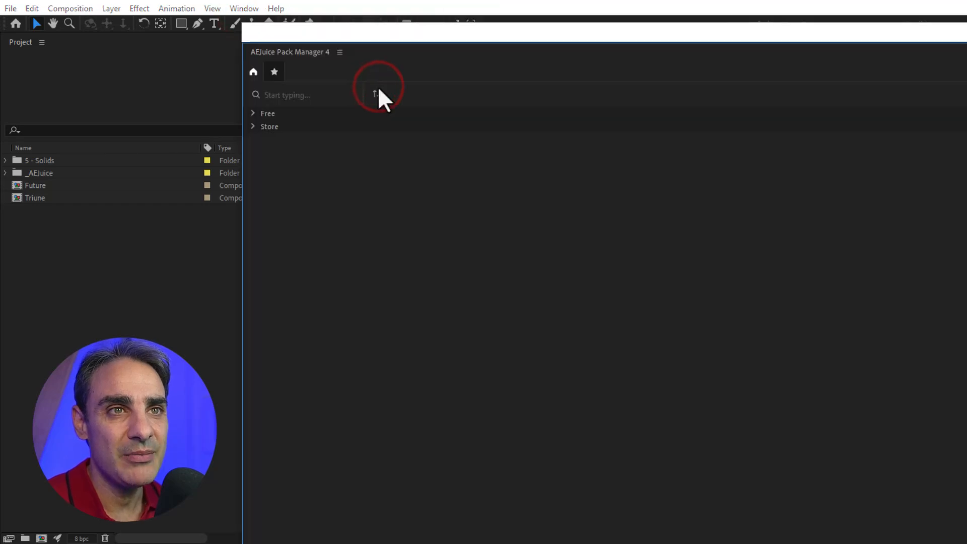
left_click_drag(882, 28, 577, 44)
left_click_drag(497, 49, 591, 59)
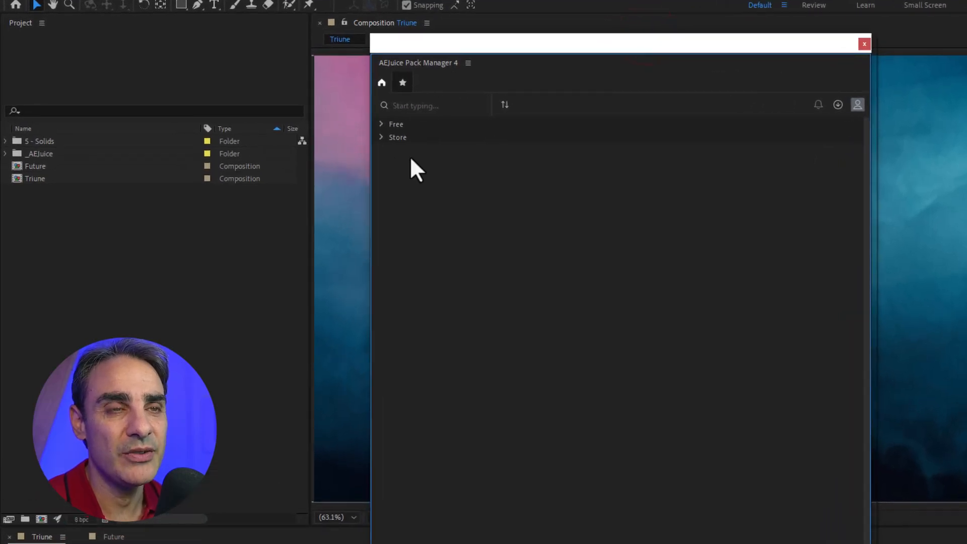
Examine the packs offered in the Free and Store categories, collapsing each category after viewing it.
left_click(380, 123)
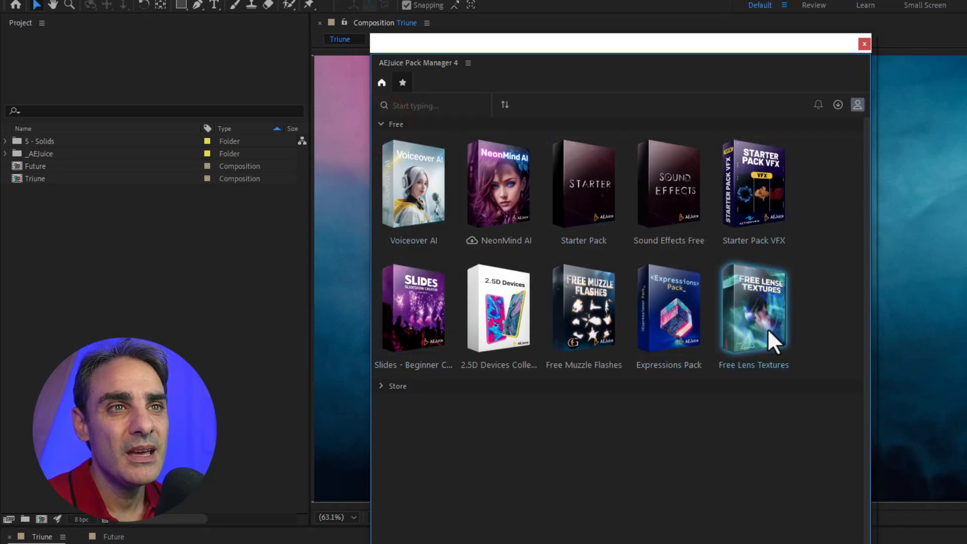
left_click(380, 123)
left_click(381, 137)
left_click_drag(865, 151, 875, 505)
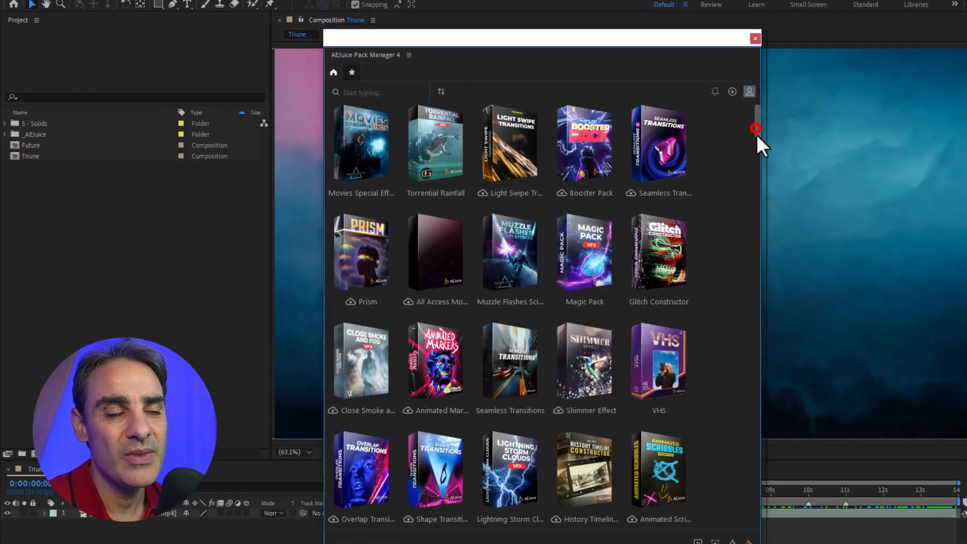
left_click_drag(736, 421, 624, 116)
left_click(322, 116)
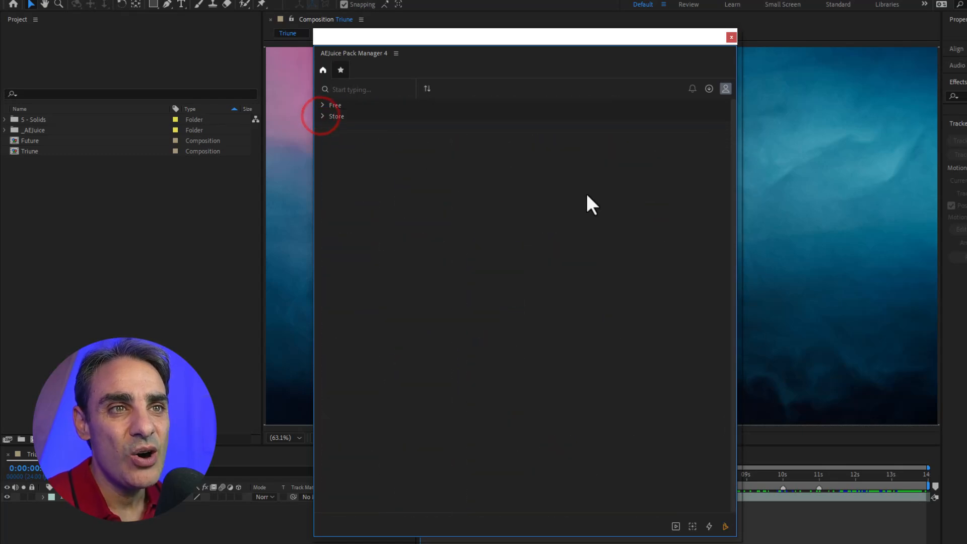
Log in to the AEJuice account and look through the purchased packs.
left_click(724, 89)
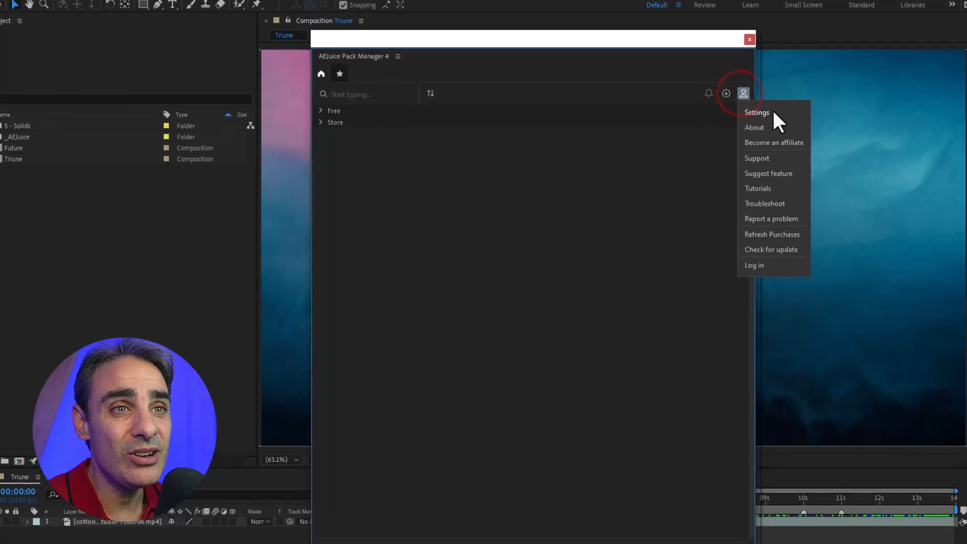
left_click(807, 293)
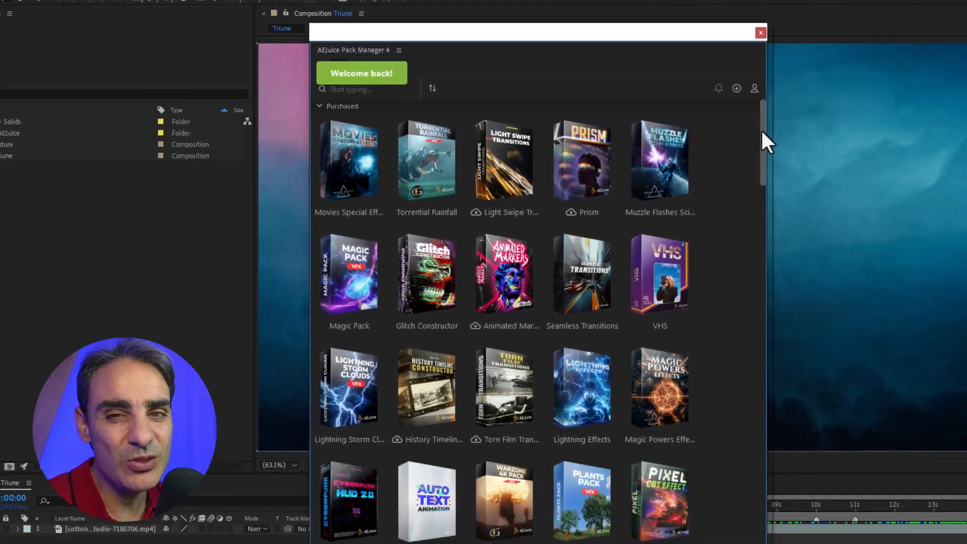
left_click_drag(800, 158, 802, 271)
left_click_drag(733, 213, 747, 106)
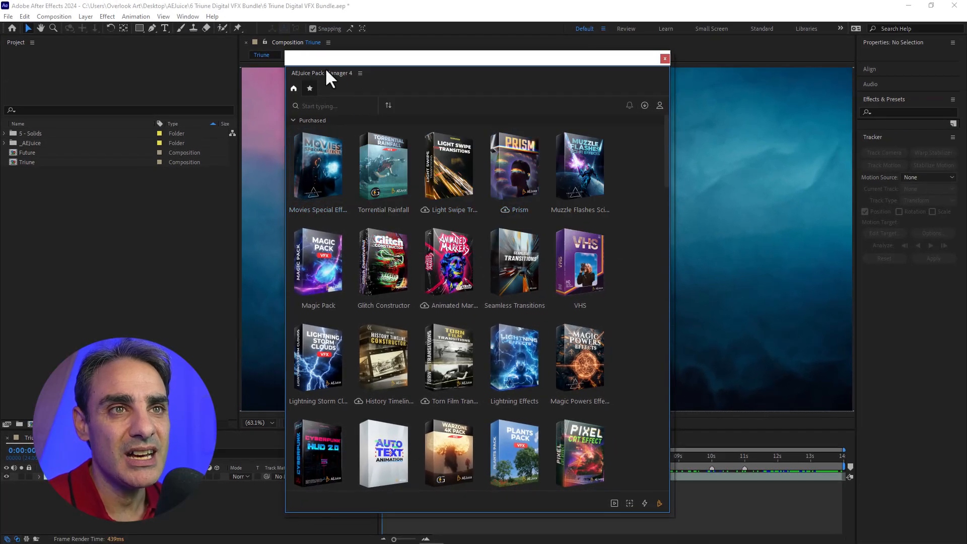
Dock the AEJuice Pack Manager 4 window with the Project panel and widen the panel to fit four packs per row.
left_click_drag(327, 71, 49, 47)
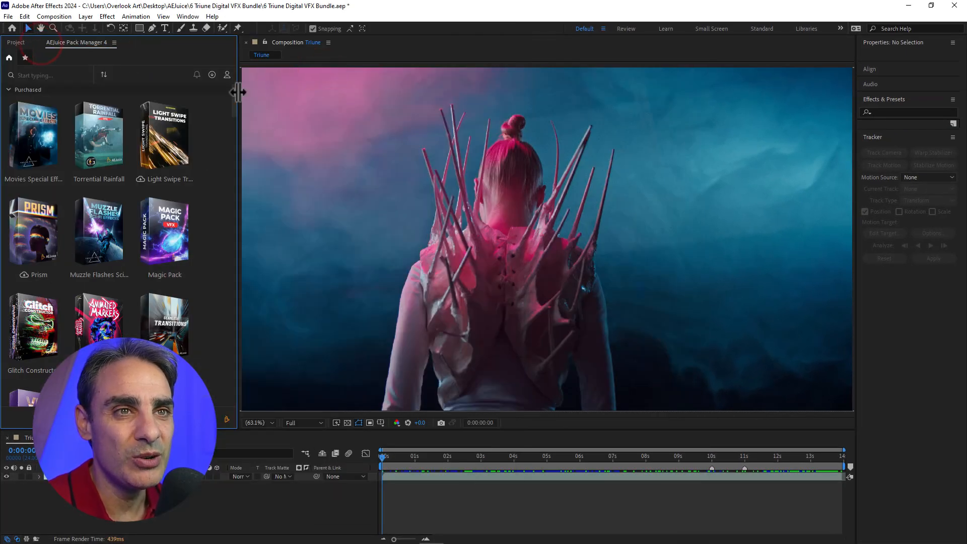
left_click_drag(237, 92, 288, 100)
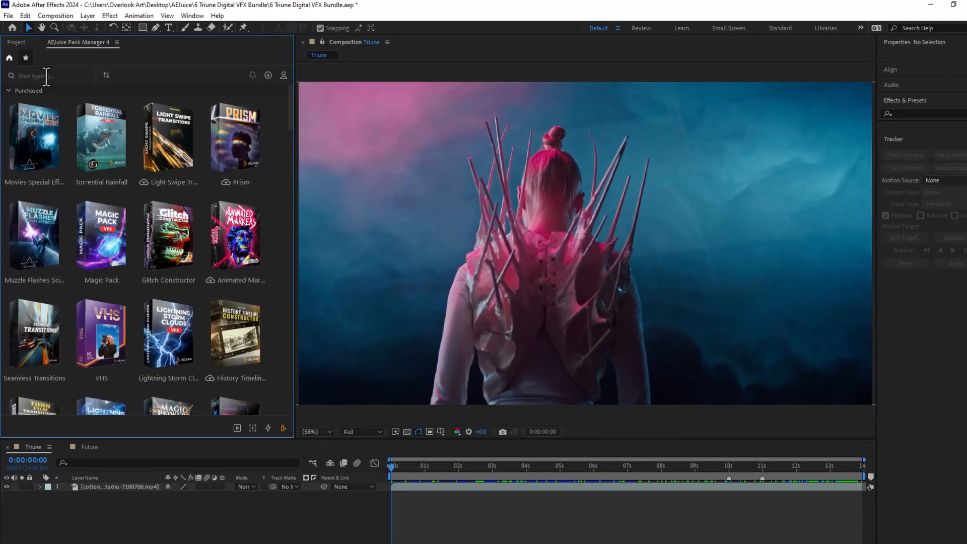
Search the purchased packs for "lens fla" and open the Lens Flares pack.
left_click(45, 75)
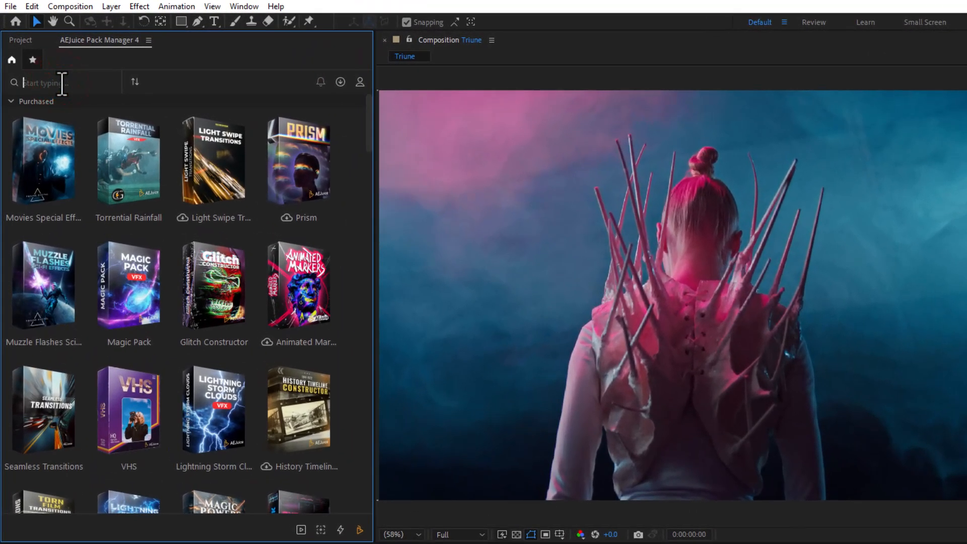
type("lens fla")
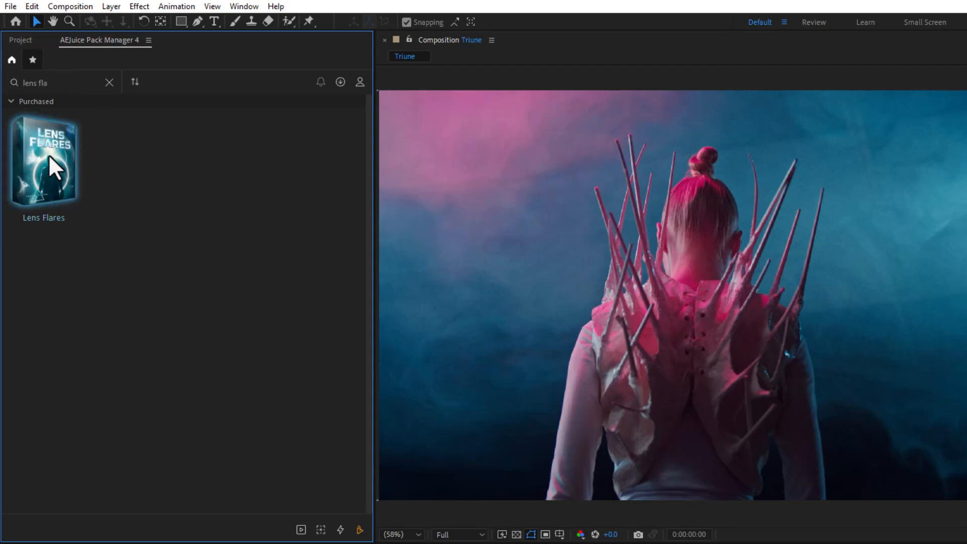
left_click(48, 154)
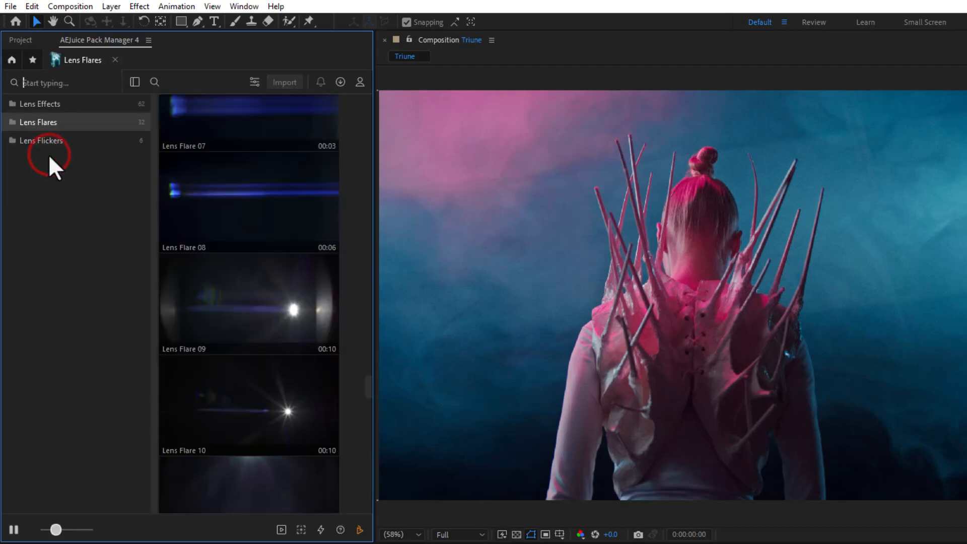
Examine the Lens Effects, Lens Flares and Lens Flickers clips in the maximized Pack Manager, then restore the panel size.
double_click(94, 40)
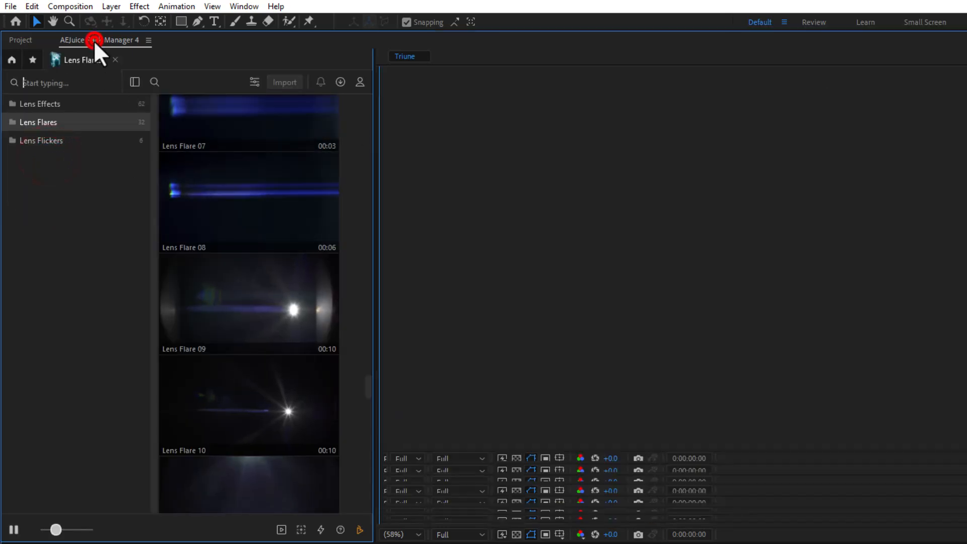
scroll(488, 219, "up", 5)
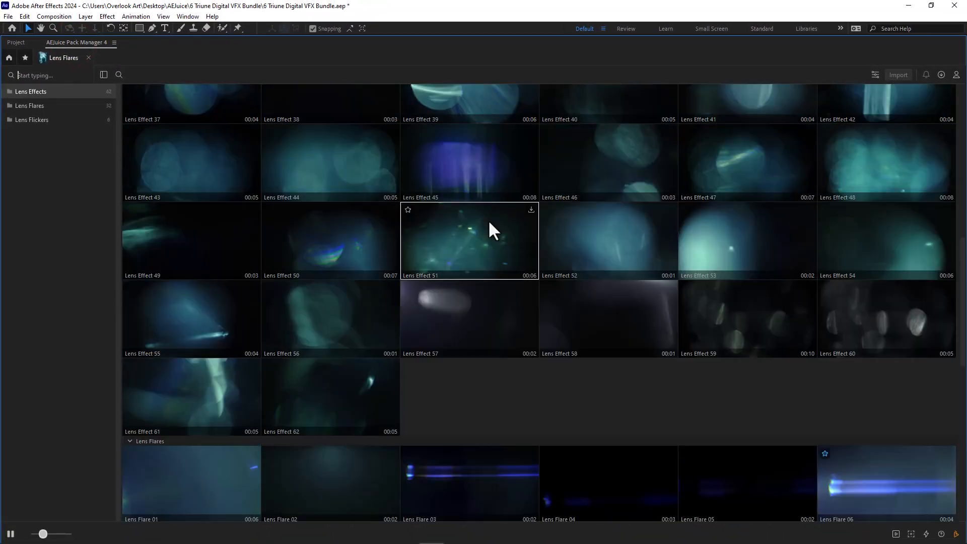
left_click(41, 93)
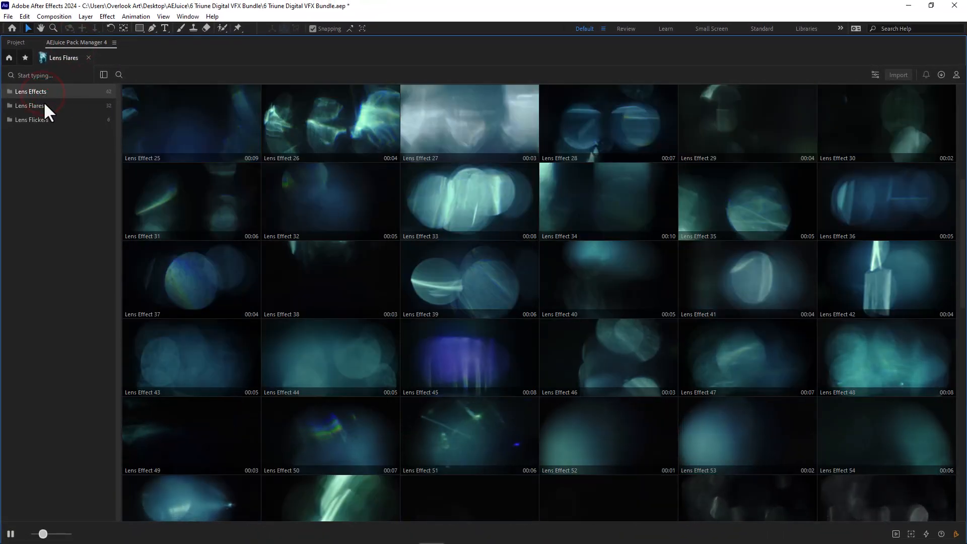
left_click(42, 105)
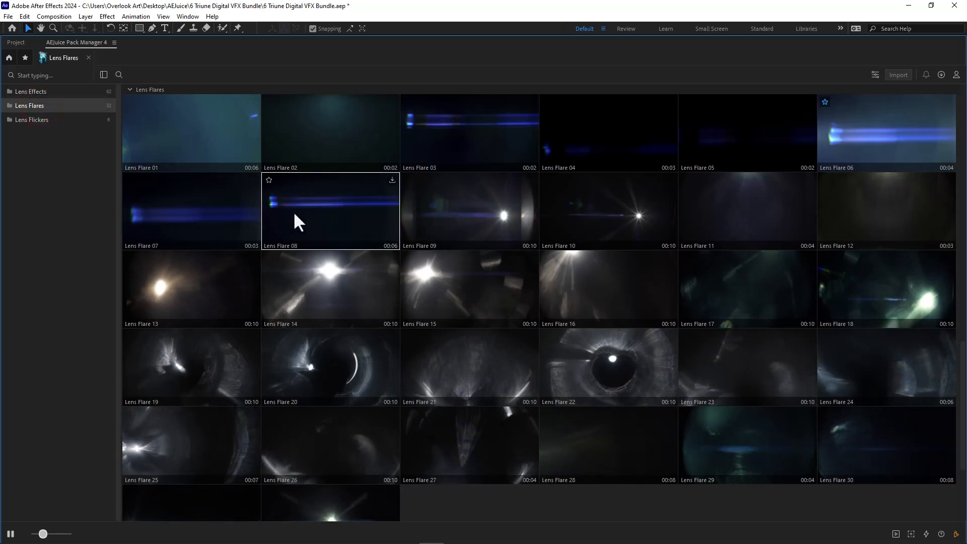
left_click(448, 207)
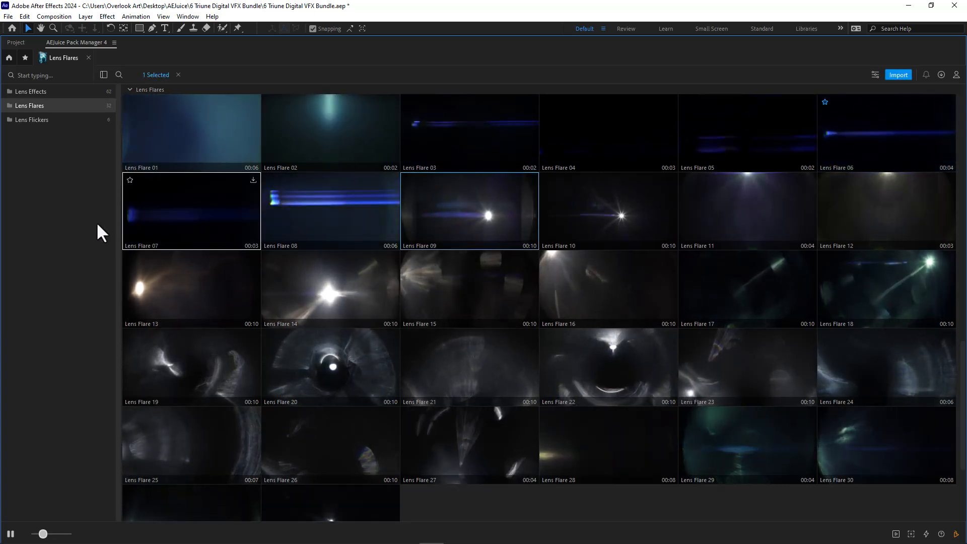
left_click(35, 118)
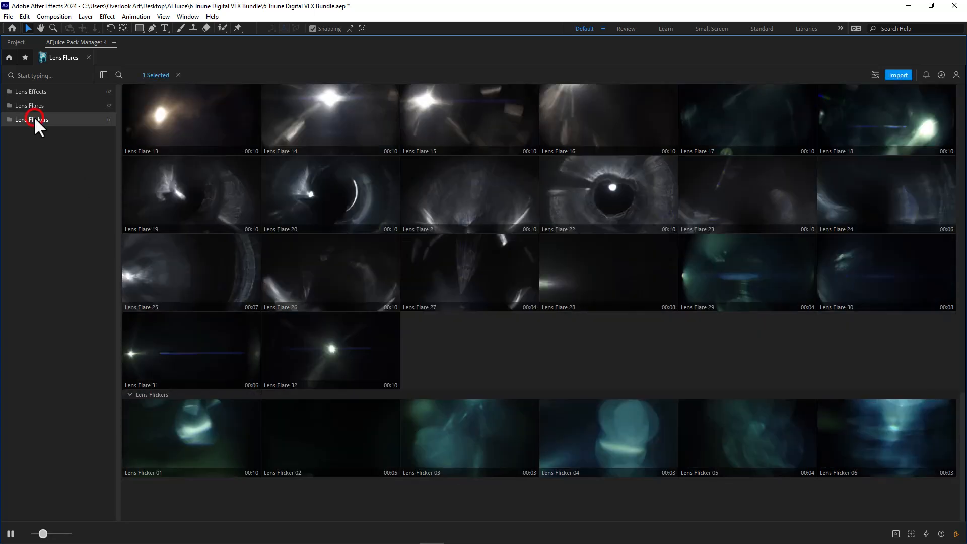
left_click(324, 193)
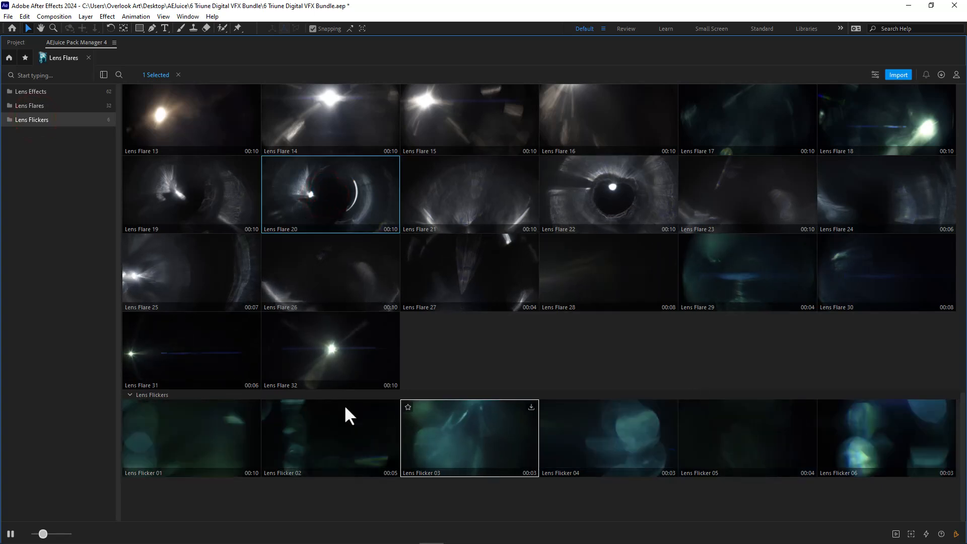
left_click(40, 89)
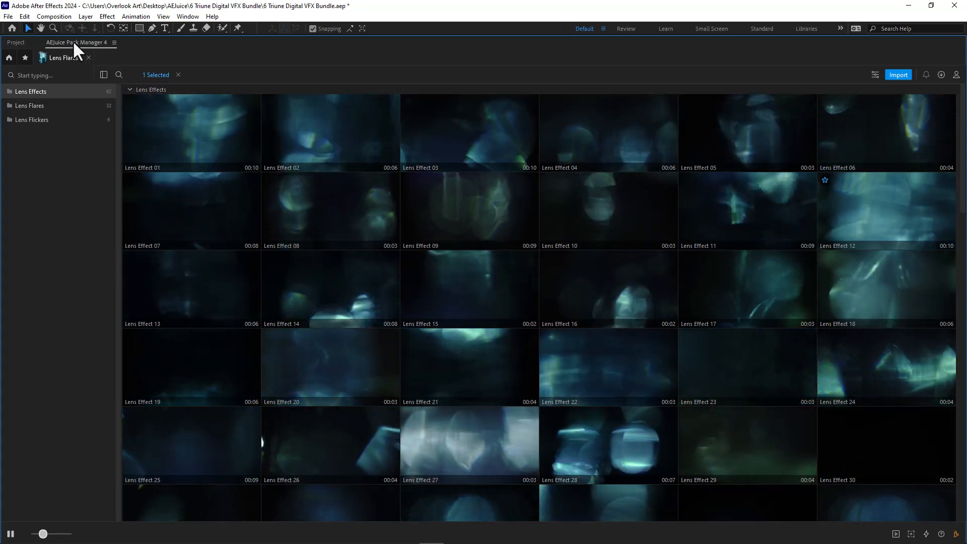
double_click(73, 43)
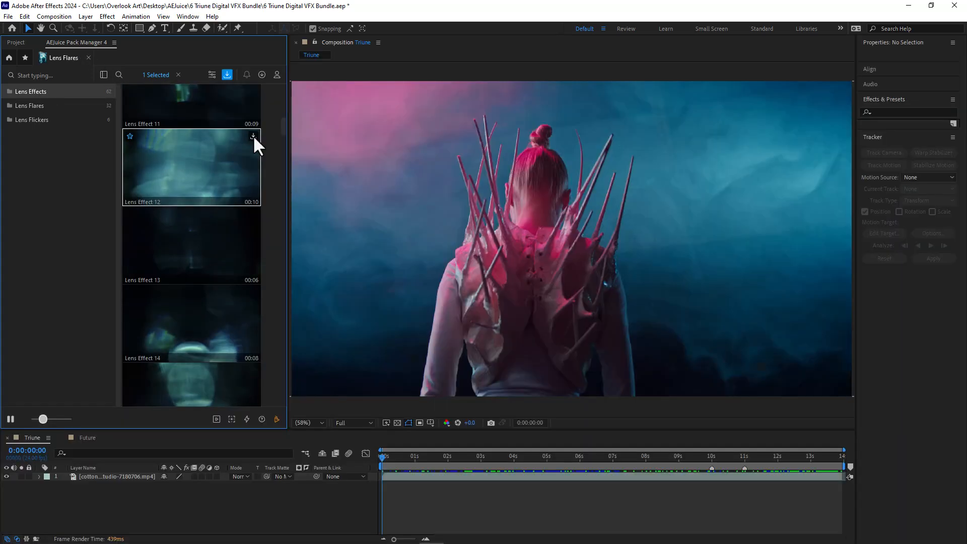
Import Lens Effect 12 into the Triune composition and preview the footage with the effect layer shown and hidden.
left_click(253, 136)
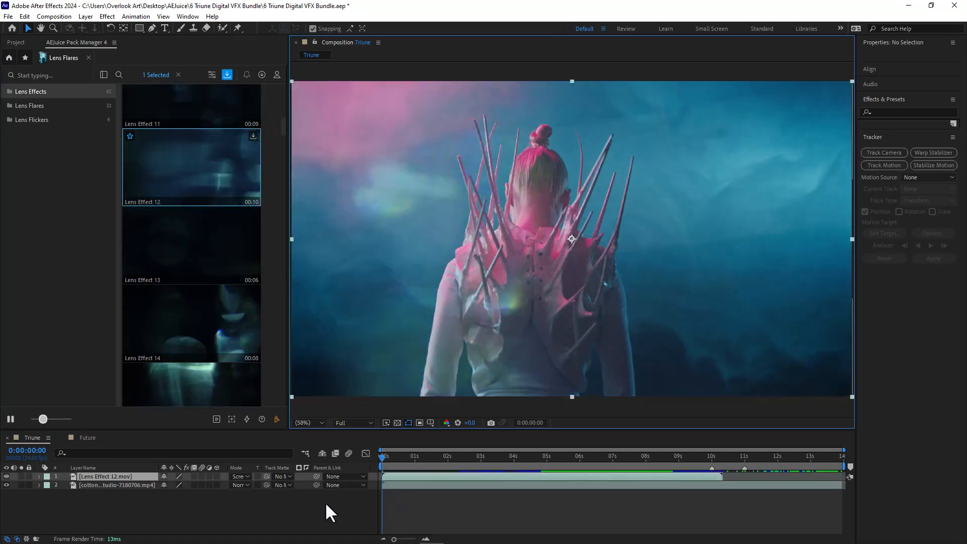
left_click_drag(395, 461, 546, 460)
left_click(7, 475)
left_click(7, 475)
key("space")
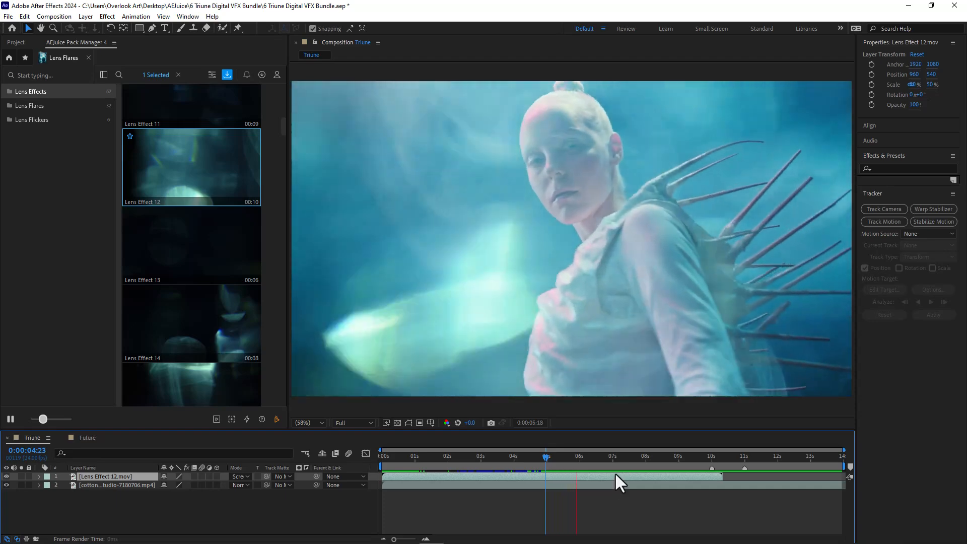
left_click(594, 460)
left_click(7, 475)
left_click(6, 476)
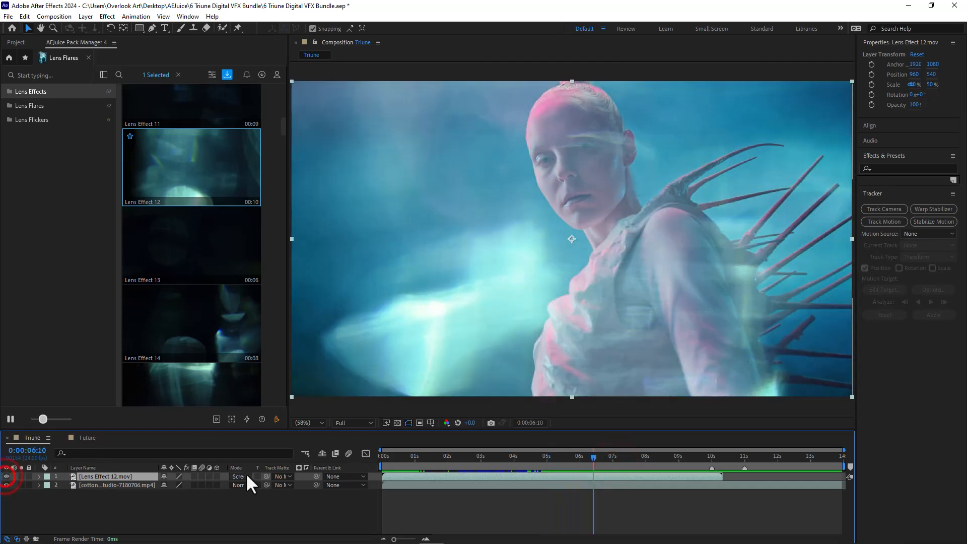
Scrub and play the effect's ending, and add an opacity keyframe to Lens Effect 12 at about 8 seconds.
left_click_drag(638, 455, 667, 495)
key("space")
left_click_drag(669, 462, 590, 469)
key("t")
left_click(65, 484)
Keyframe Lens Effect 12's opacity to 0% at 0:00:10:08 with easing, preview the fade and collapse the layer's properties.
left_click(721, 461)
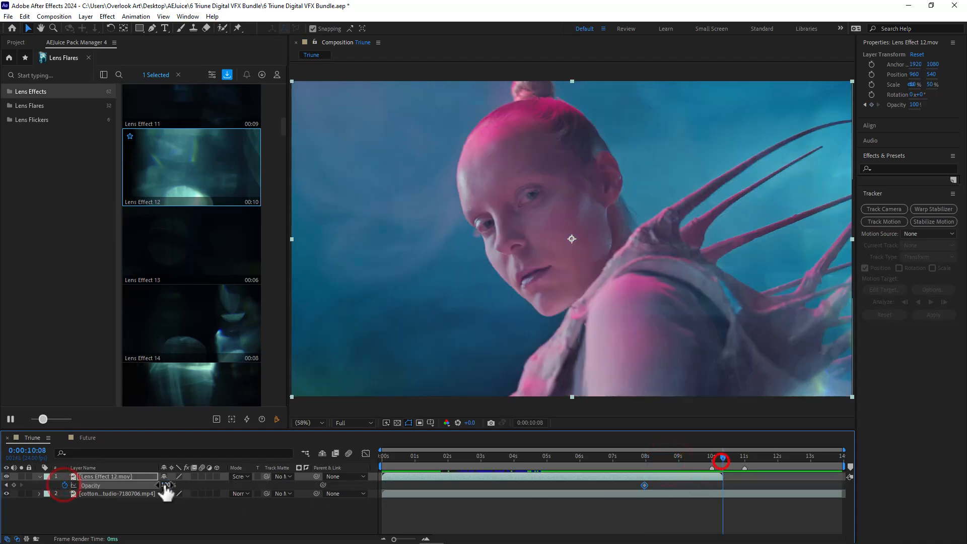
left_click(163, 485)
type("0")
key("Return")
right_click(722, 486)
mouse_move(741, 478)
left_click(598, 411)
left_click(639, 456)
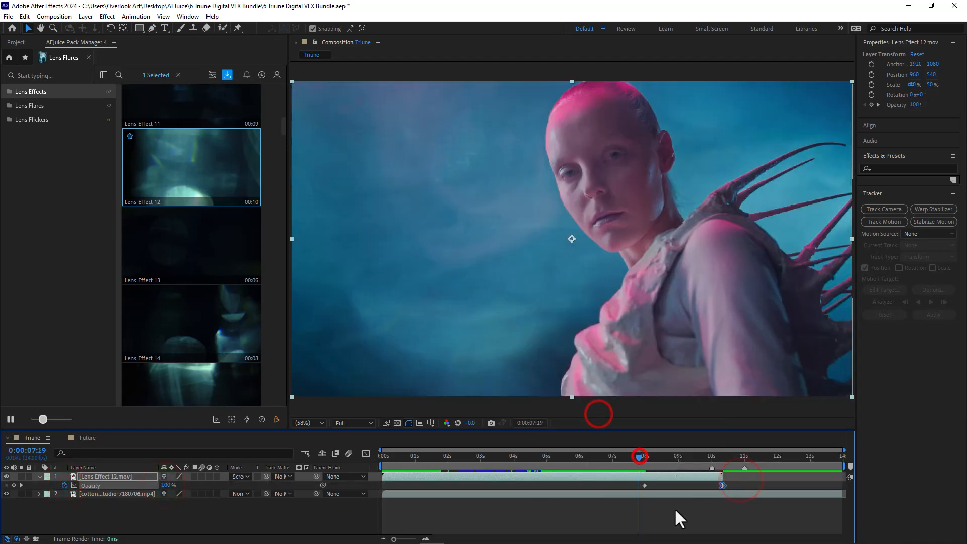
left_click(40, 477)
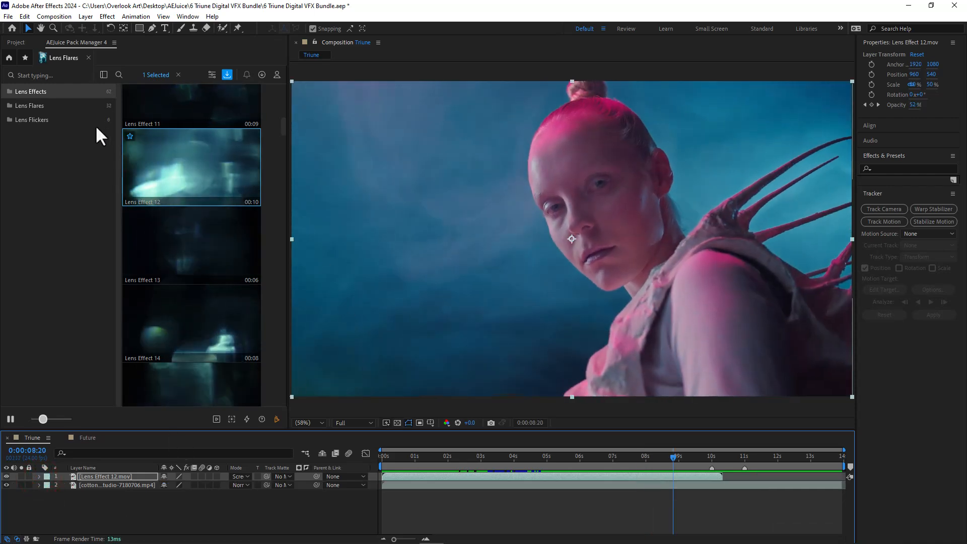
Find Lens Flare 06 in the Lens Flares category, look through the favourite clips and return to the pack.
left_click(41, 104)
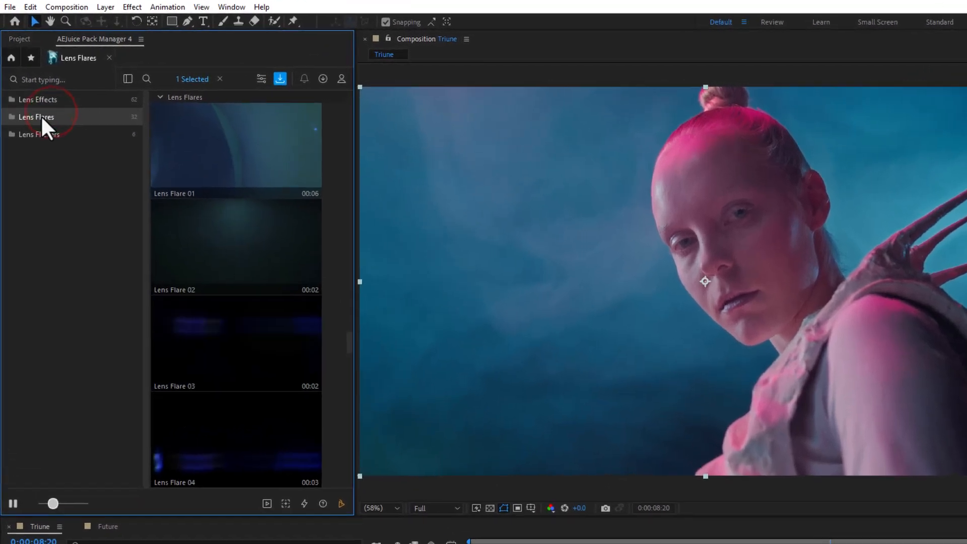
left_click(37, 106)
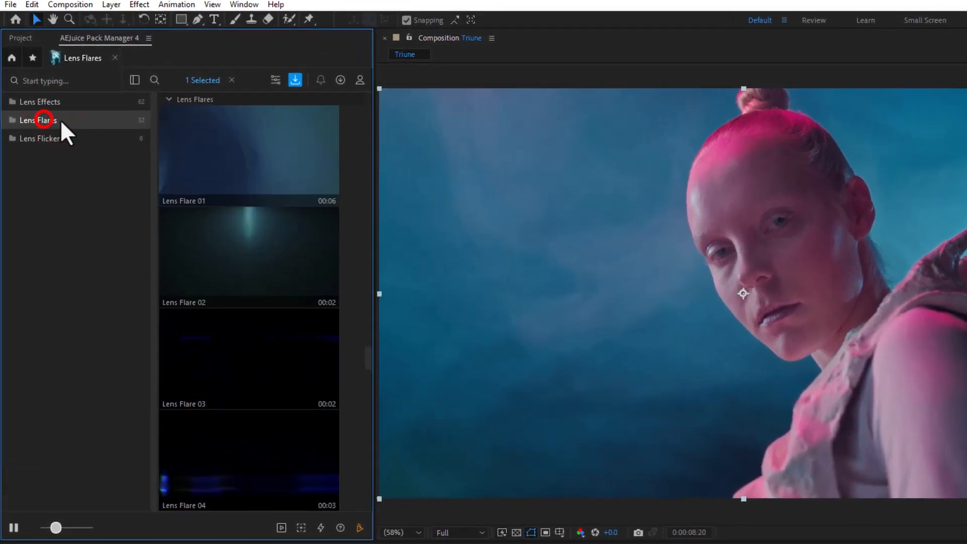
scroll(167, 167, "down", 1)
scroll(215, 199, "down", 3)
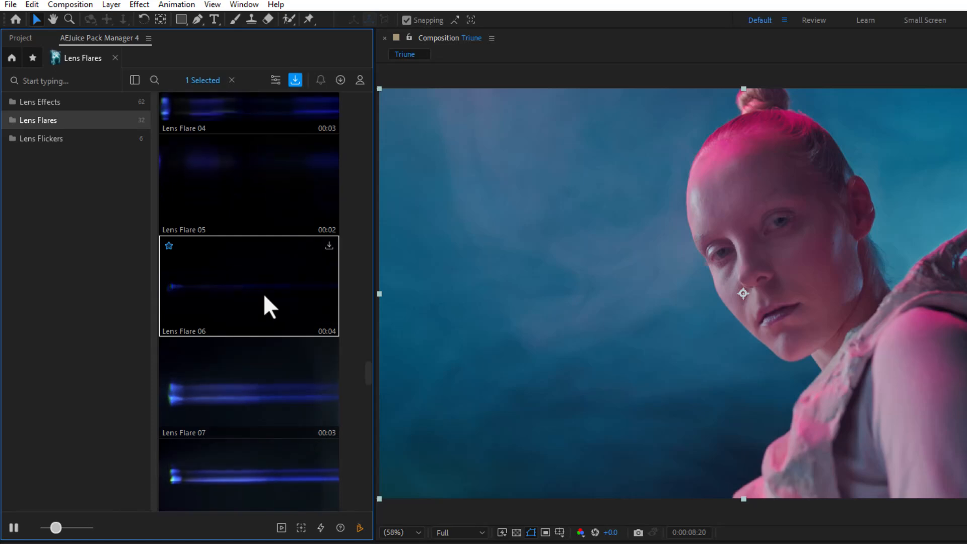
left_click(169, 247)
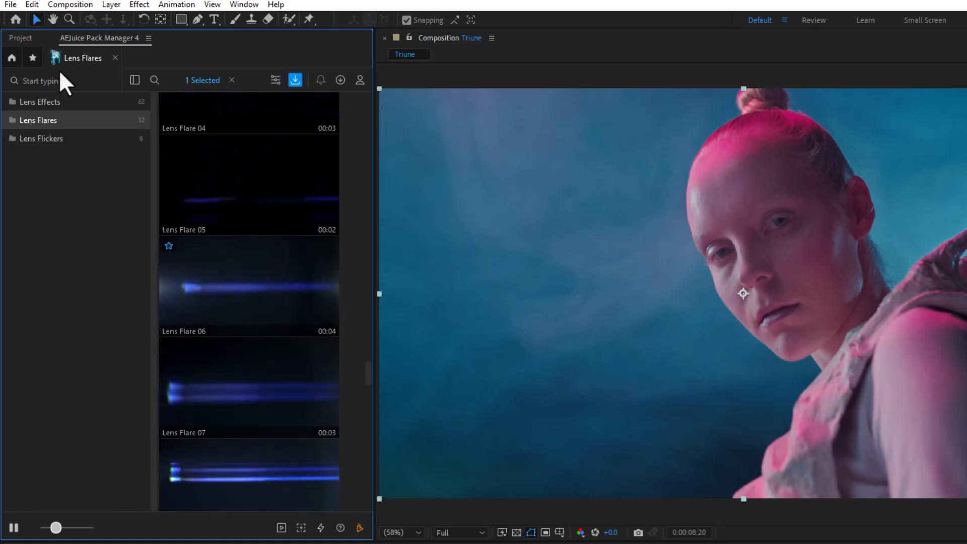
left_click(32, 58)
scroll(275, 298, "down", 10)
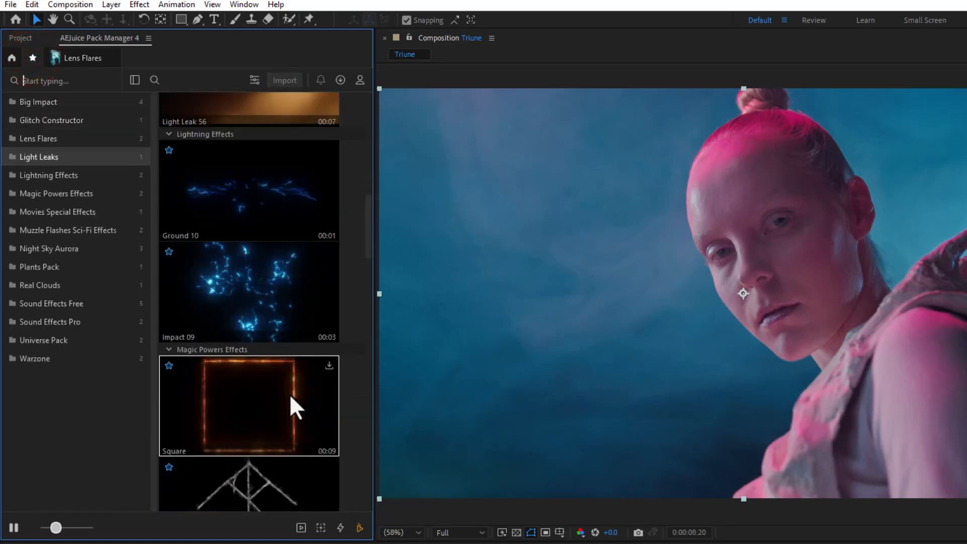
scroll(290, 397, "up", 10)
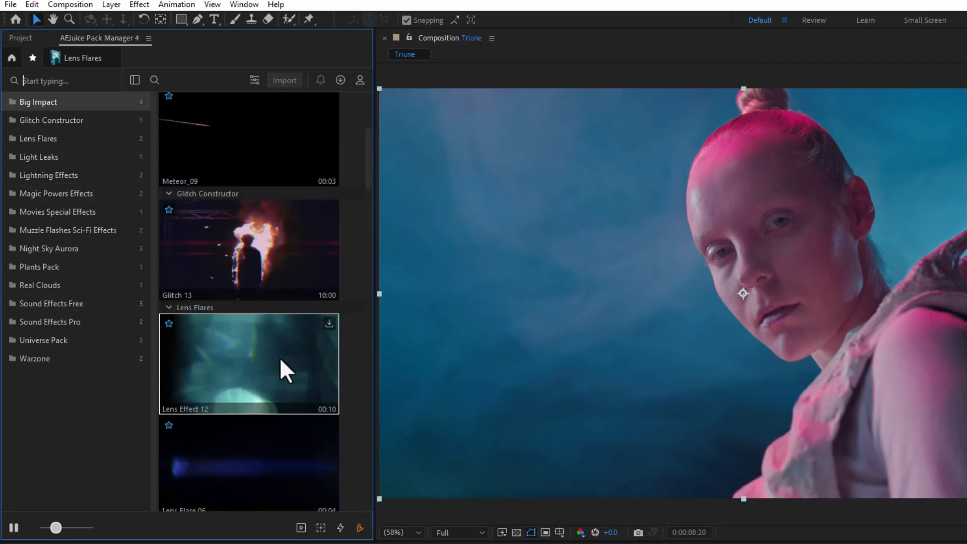
left_click(88, 62)
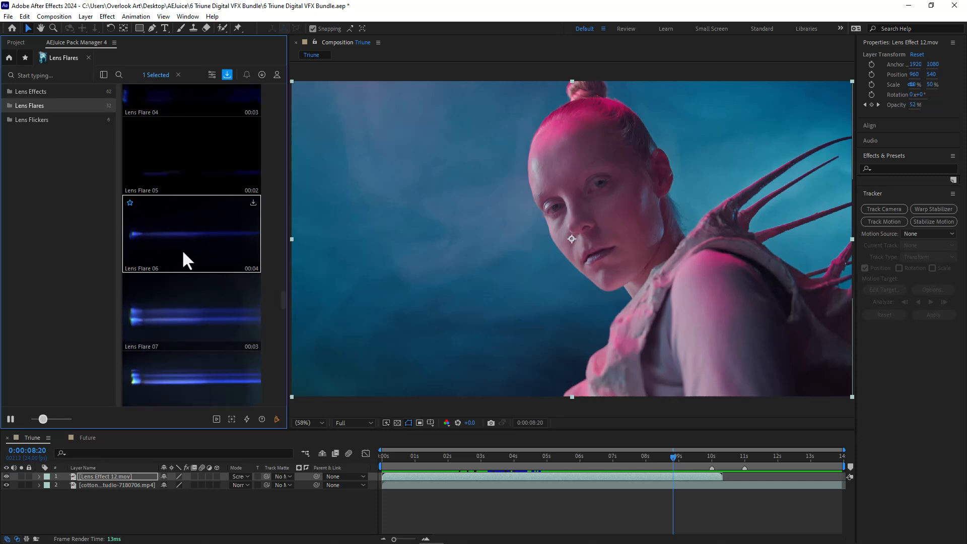
Import Lens Flare 06 at the start of the Triune composition and preview the combined lens effects.
left_click_drag(401, 457, 390, 460)
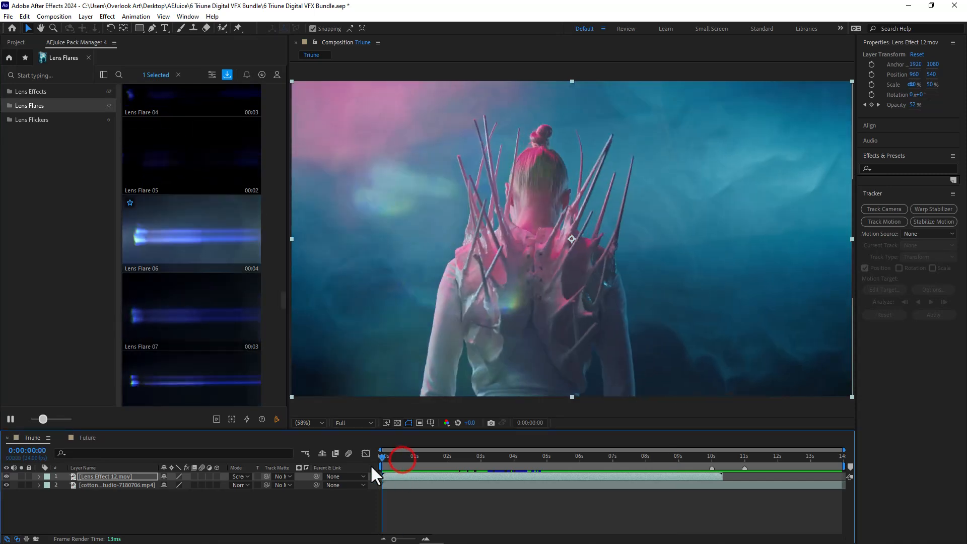
left_click(253, 202)
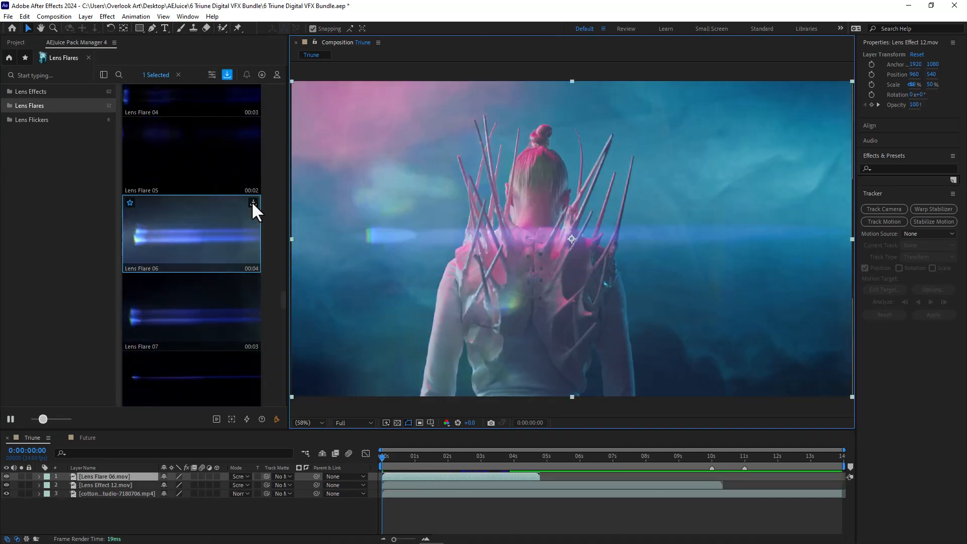
left_click(375, 458)
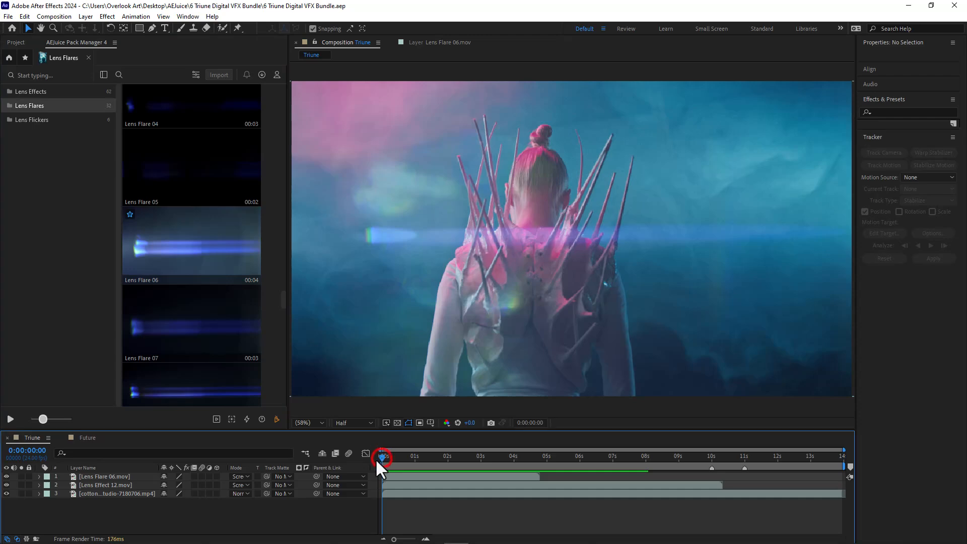
key("space")
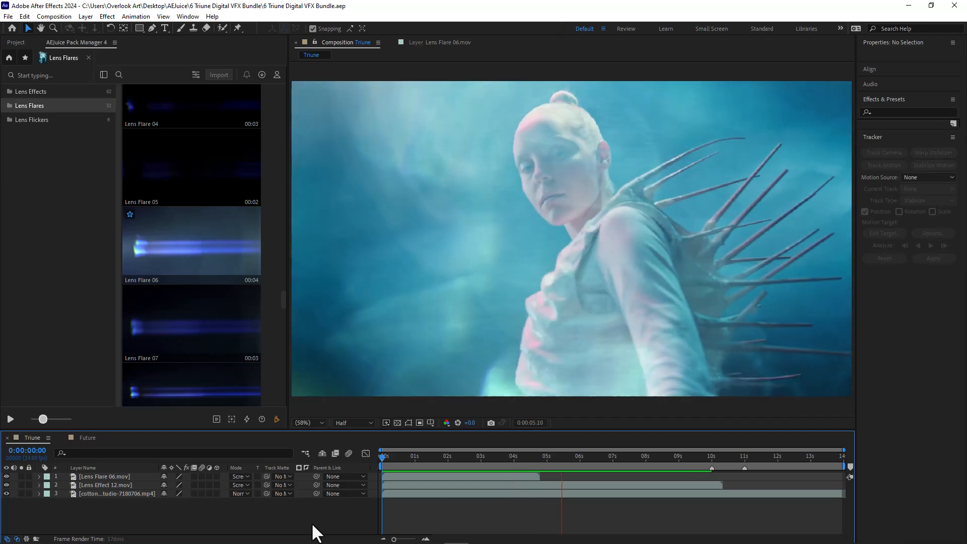
left_click(514, 456)
left_click_drag(511, 455, 481, 475)
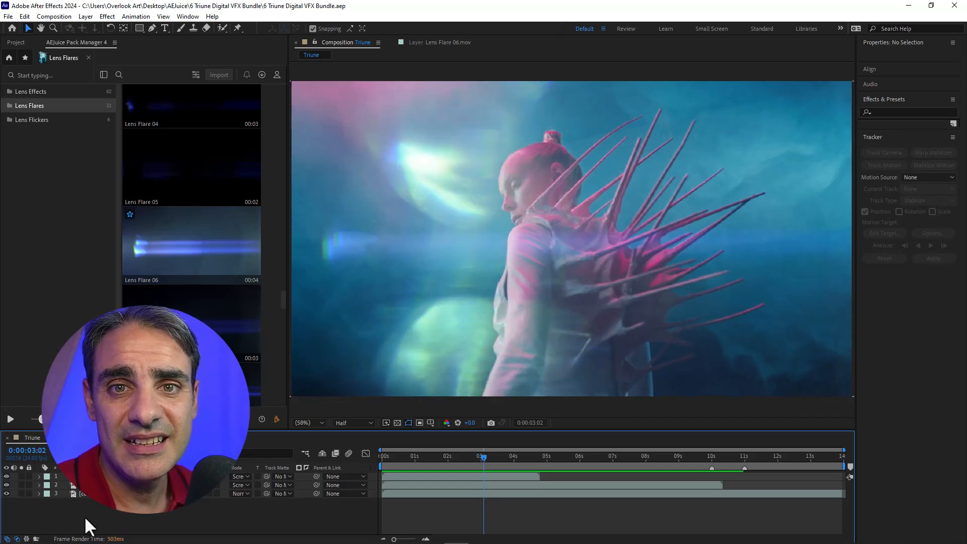
Return the playhead to the start of Triune, search the packs for "lig" and open Lightning Effects.
left_click(396, 456)
left_click_drag(395, 456, 371, 459)
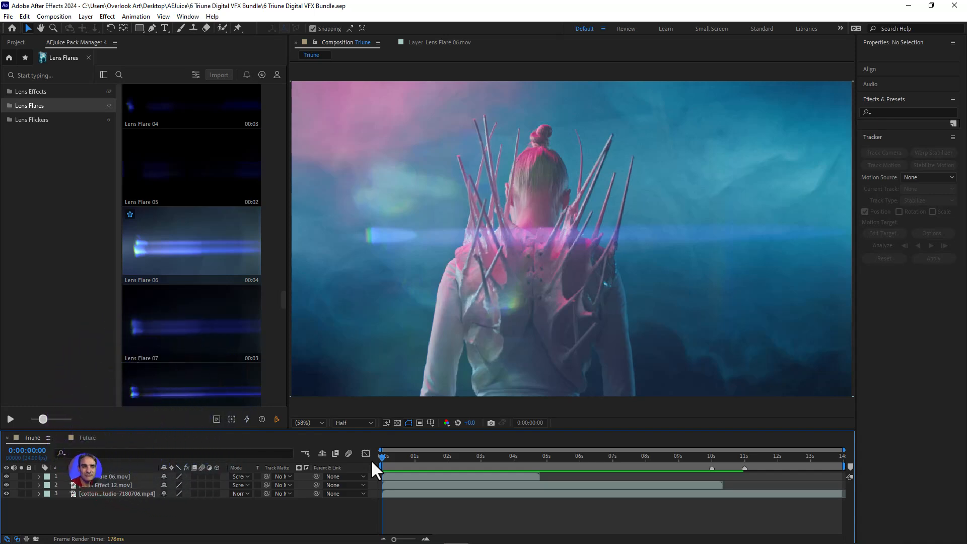
left_click(9, 58)
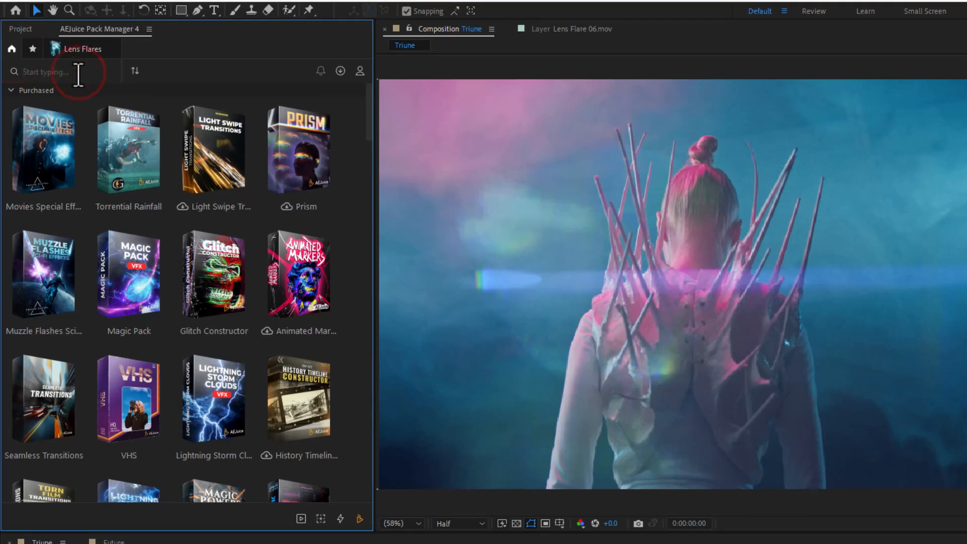
type("lig")
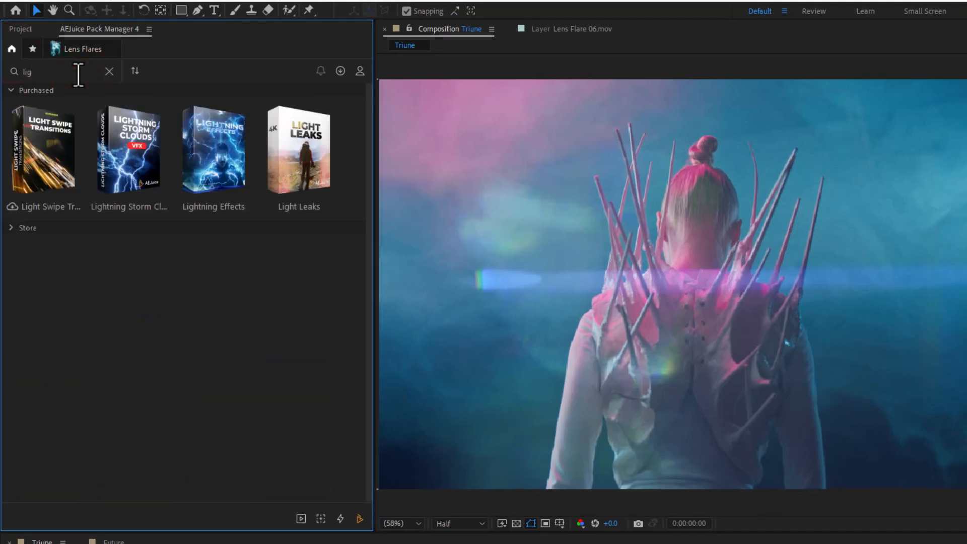
left_click(212, 158)
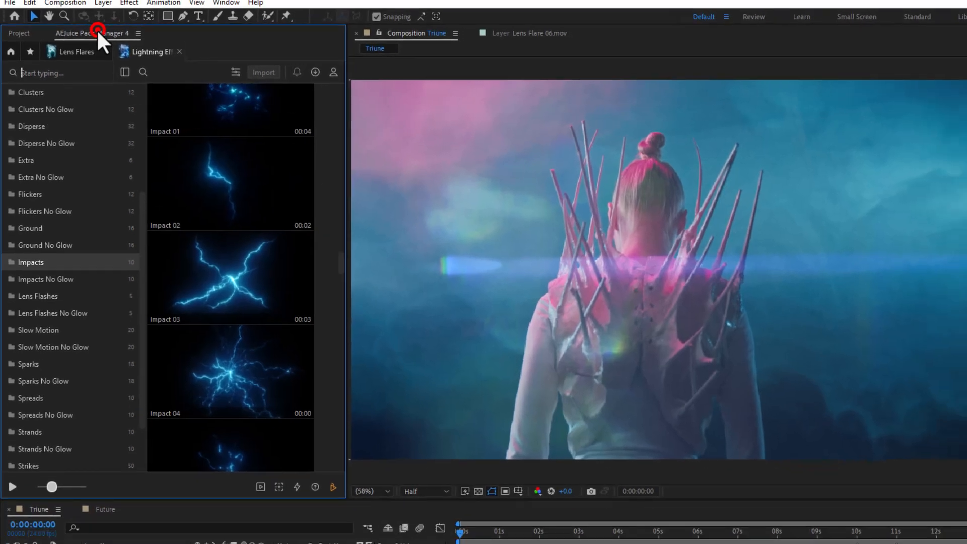
Examine the Lightning Effects clips from Arcs through Strikes No Glow in the maximized Pack Manager.
double_click(108, 30)
left_click(40, 92)
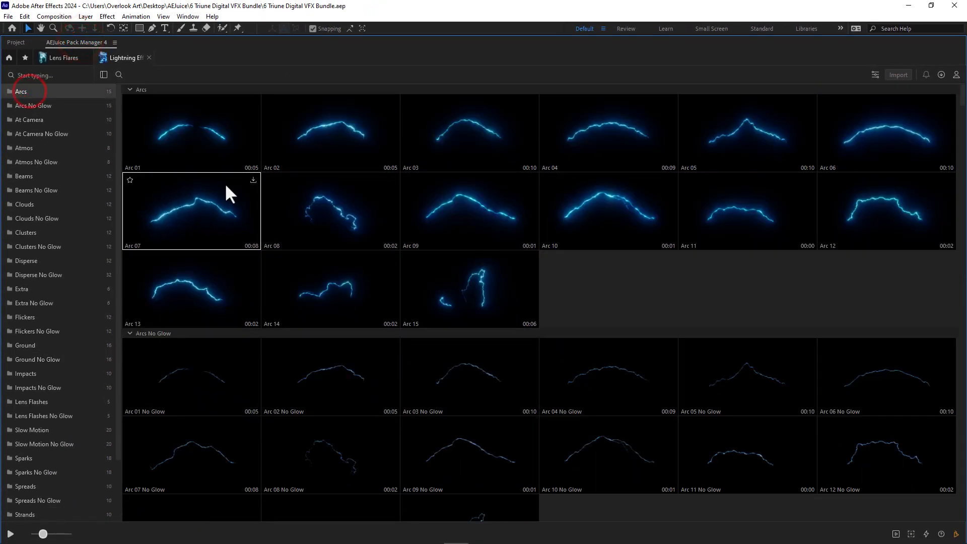
scroll(469, 225, "down", 8)
scroll(467, 248, "down", 15)
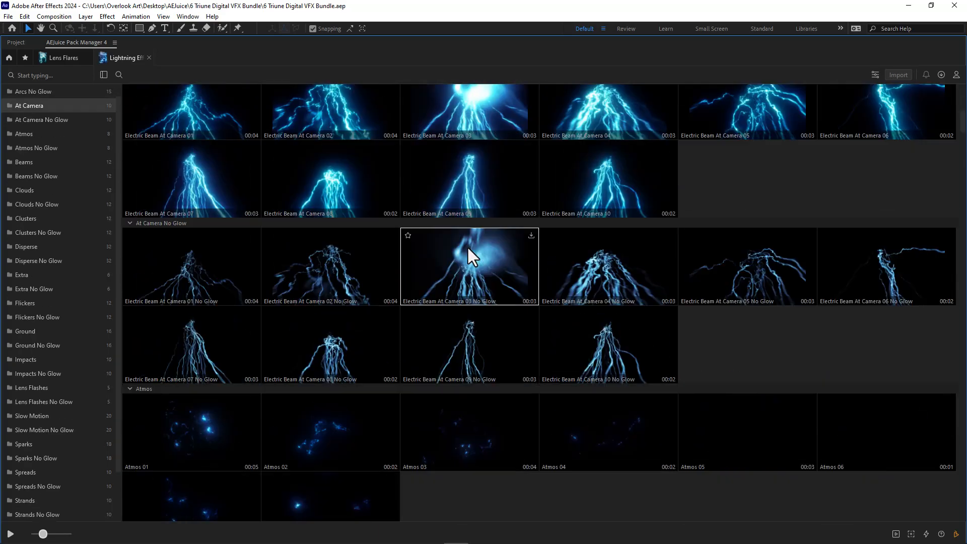
scroll(425, 326, "down", 20)
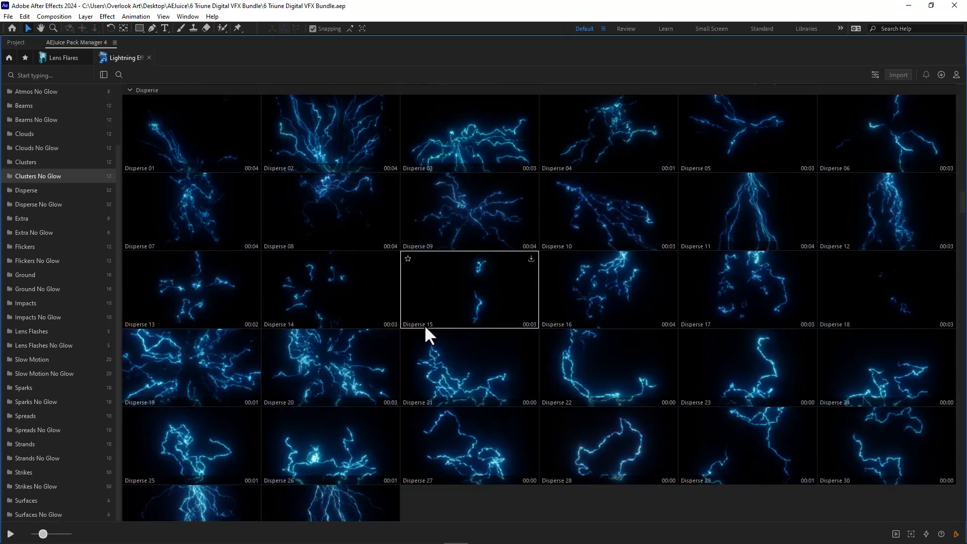
scroll(425, 333, "down", 20)
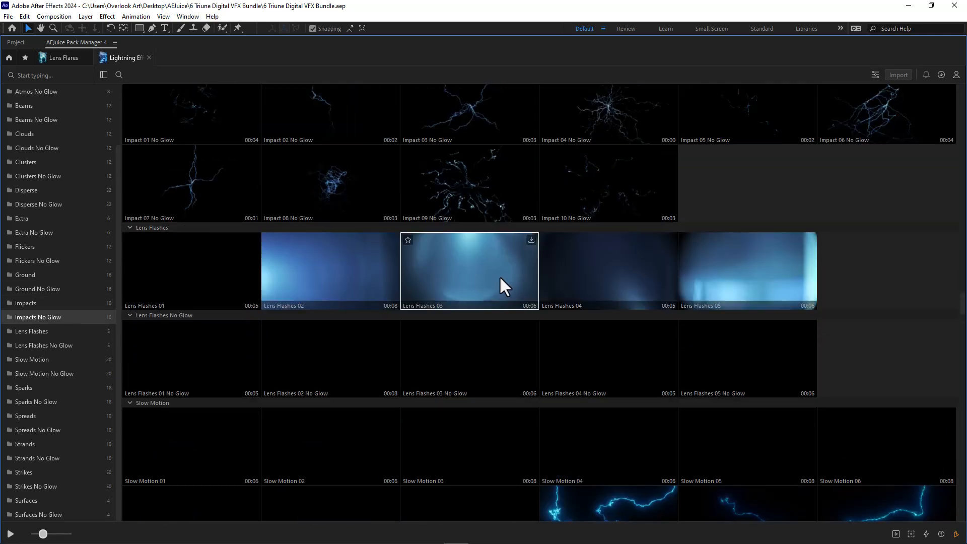
scroll(386, 386, "down", 20)
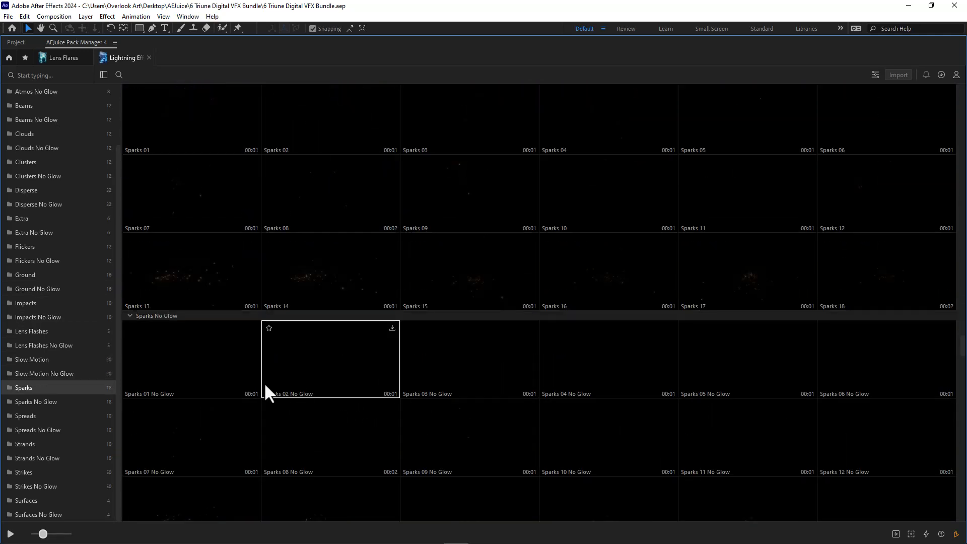
scroll(377, 278, "down", 20)
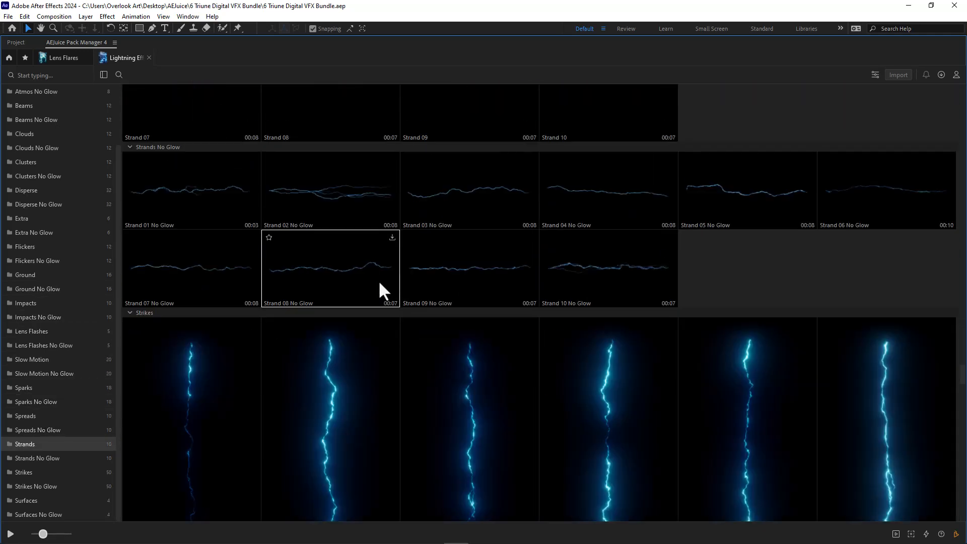
scroll(347, 337, "down", 12)
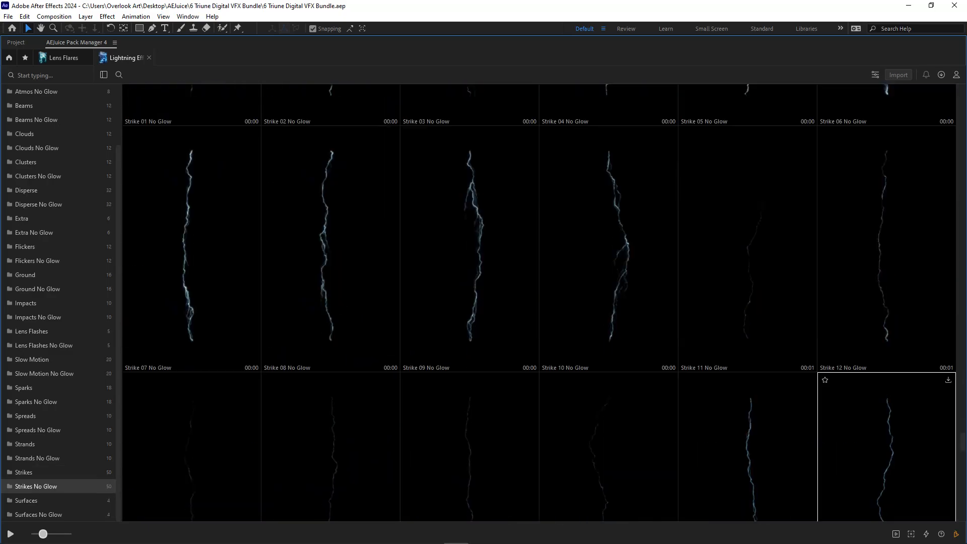
left_click_drag(962, 436, 948, 90)
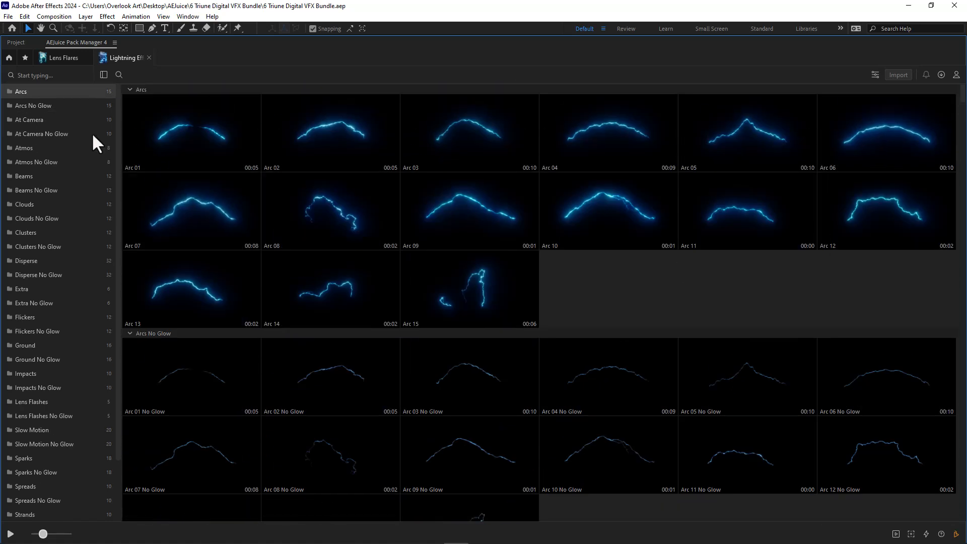
Select Impact 09 from the Impacts category, restore the panel size, import the clip into Triune and preview it.
left_click(31, 374)
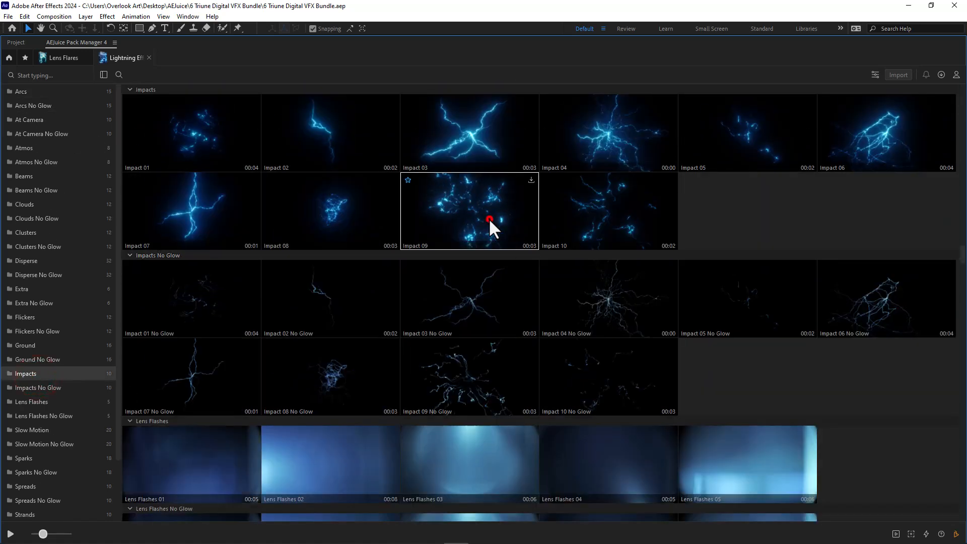
double_click(77, 38)
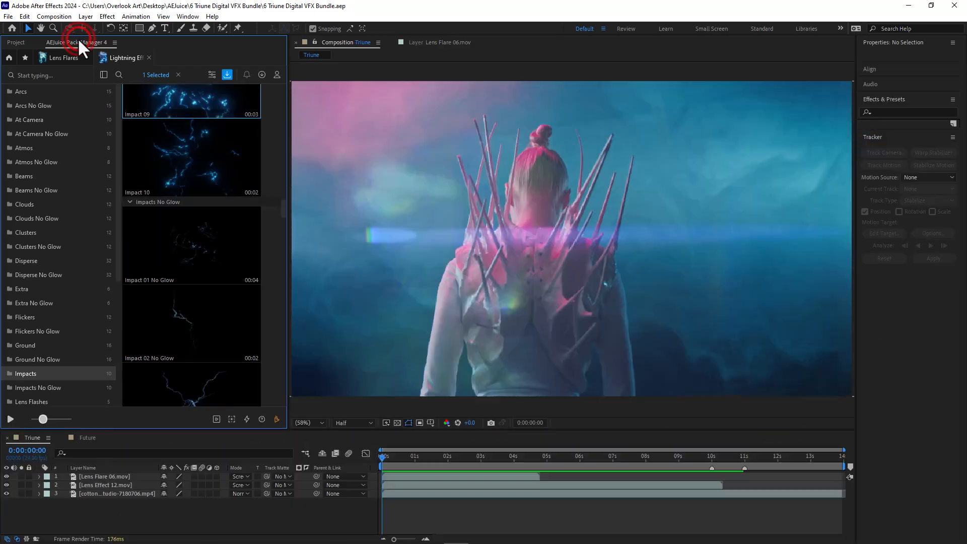
scroll(196, 175, "up", 2)
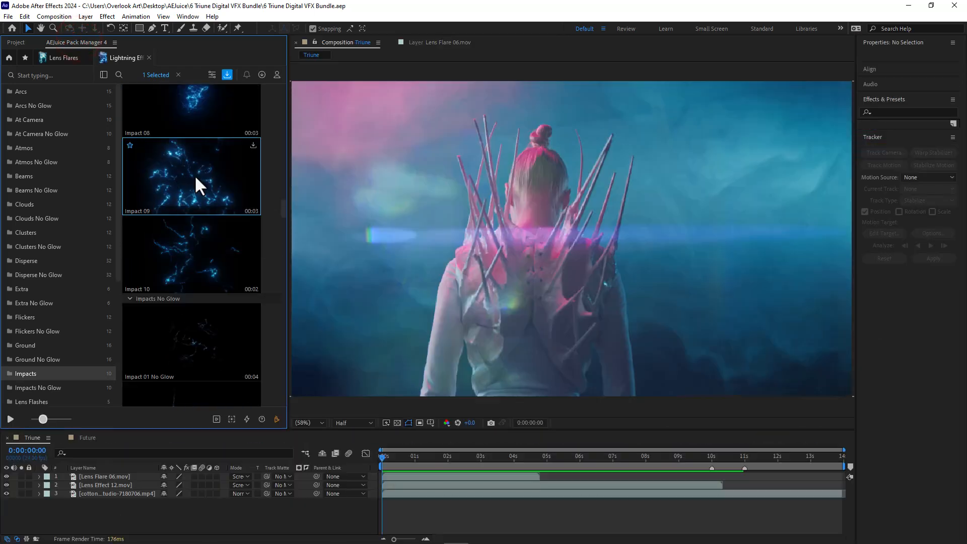
left_click(253, 145)
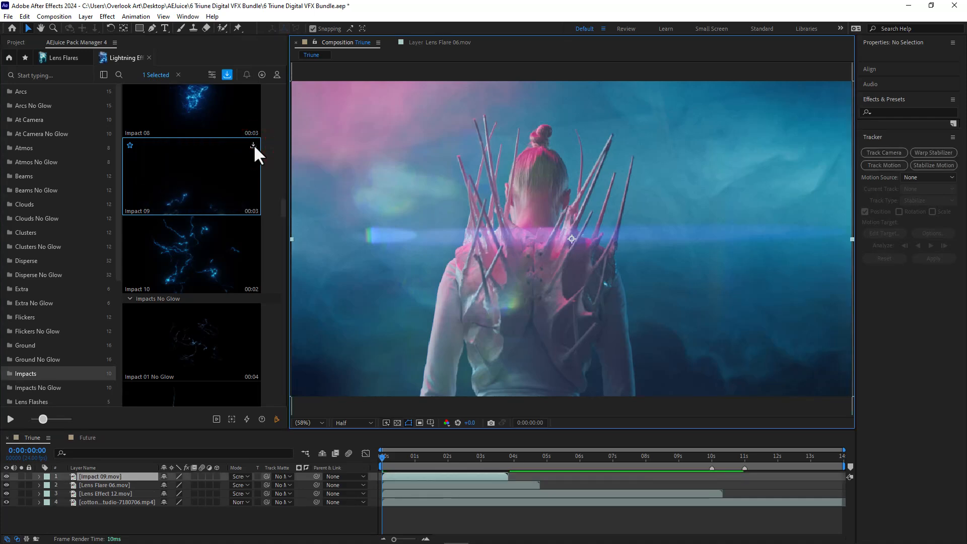
key("space")
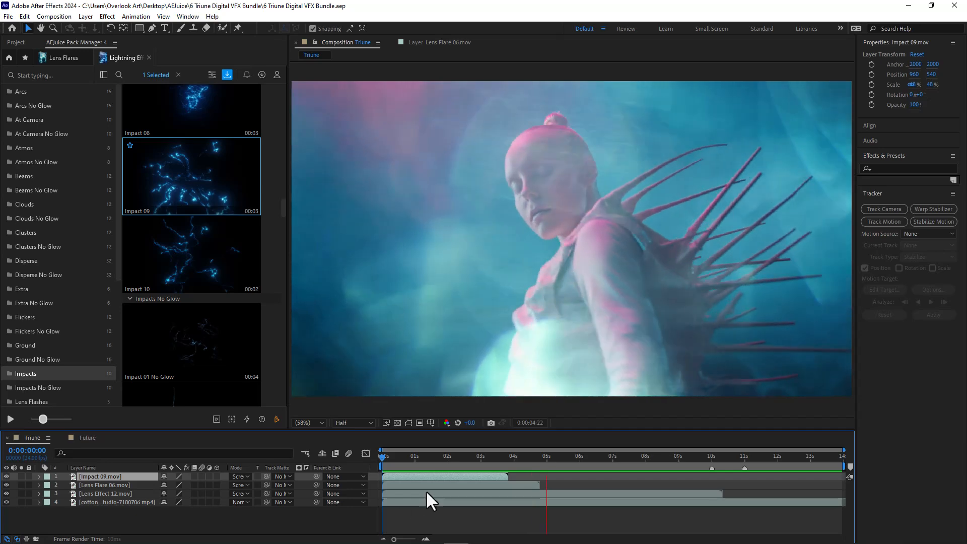
key("space")
Scrub Triune to the marker at 0:00:11:00 and examine the symbol and particle effects near 0:00:12:22 in the Future composition.
left_click_drag(469, 465, 743, 487)
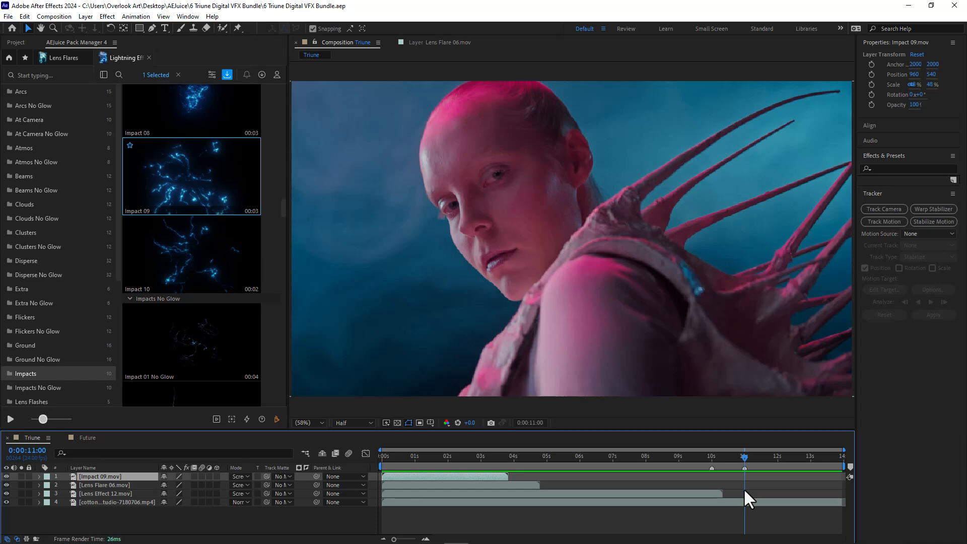
left_click(84, 438)
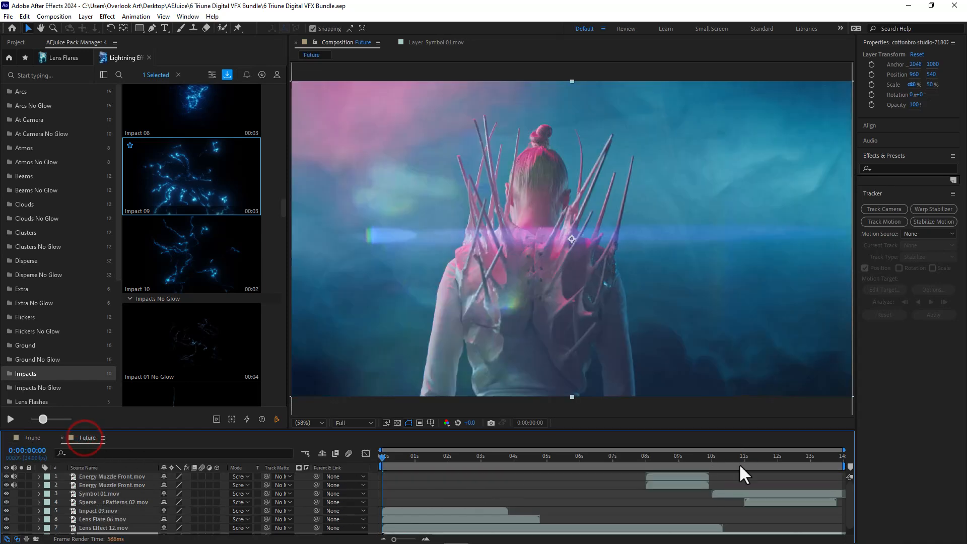
left_click_drag(753, 458, 808, 460)
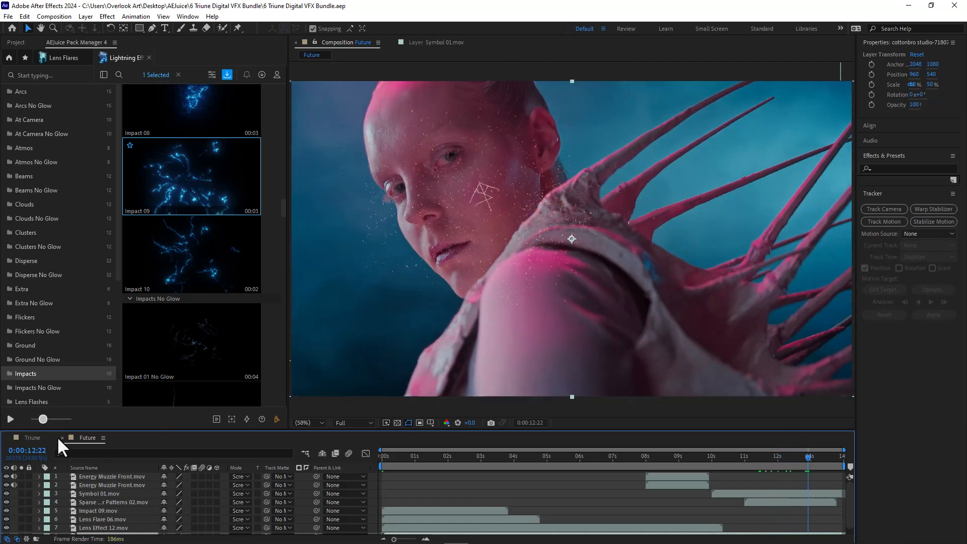
Switch back to the Triune composition, search the packs for "movie" and open Movies Special Effects.
left_click(38, 437)
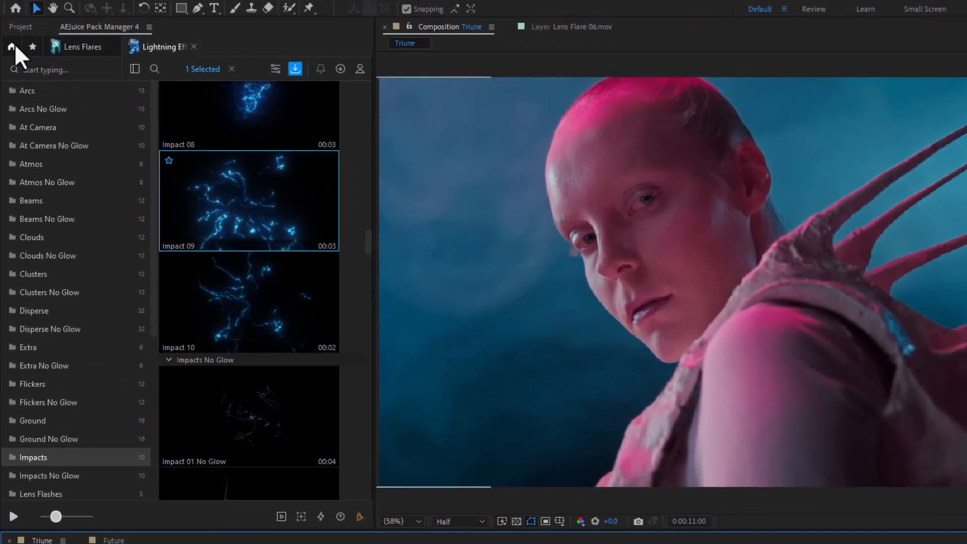
left_click(9, 56)
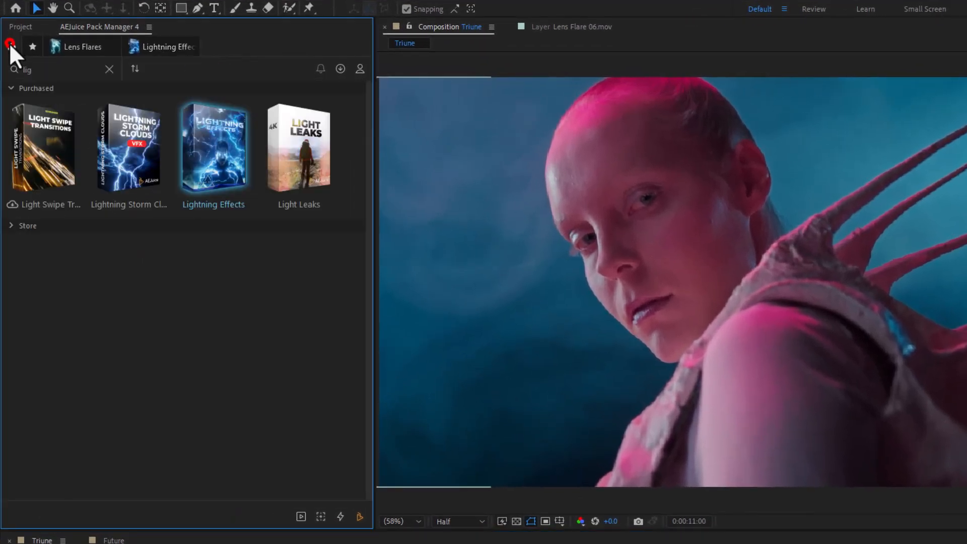
left_click(66, 73)
type("movie")
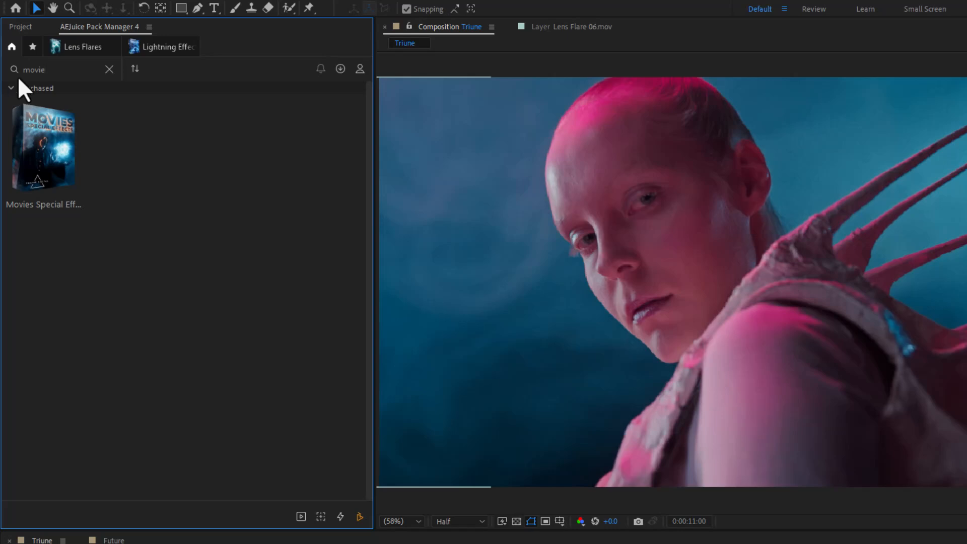
left_click(59, 141)
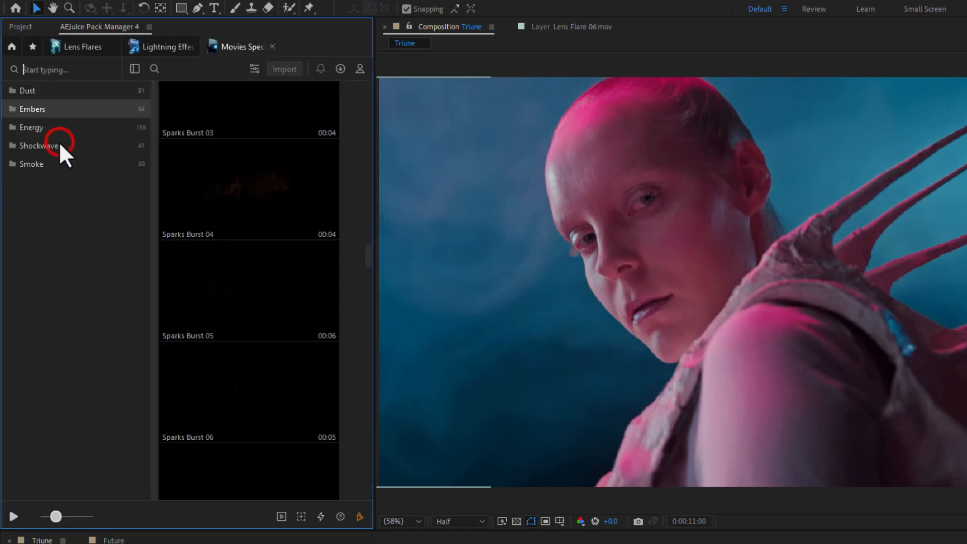
left_click(243, 47)
left_click(232, 44)
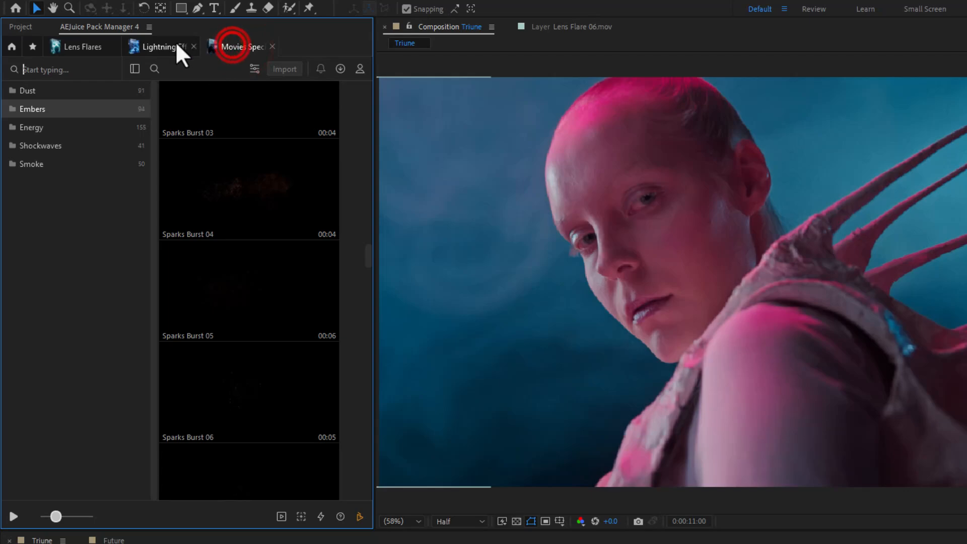
Examine the Movies Special Effects clips from Dust through Embers and Energy in the maximized Pack Manager.
double_click(101, 26)
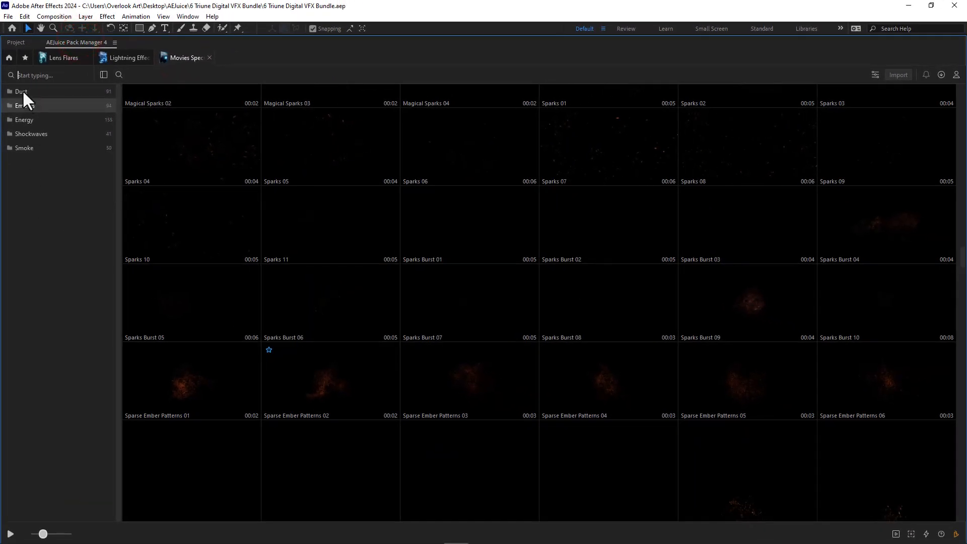
left_click(23, 90)
scroll(387, 322, "down", 3)
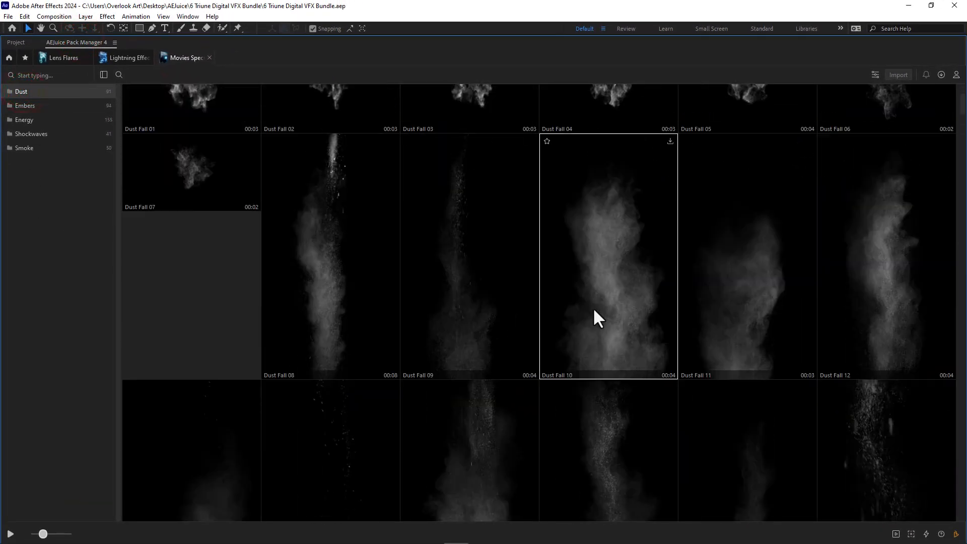
scroll(596, 311, "down", 1)
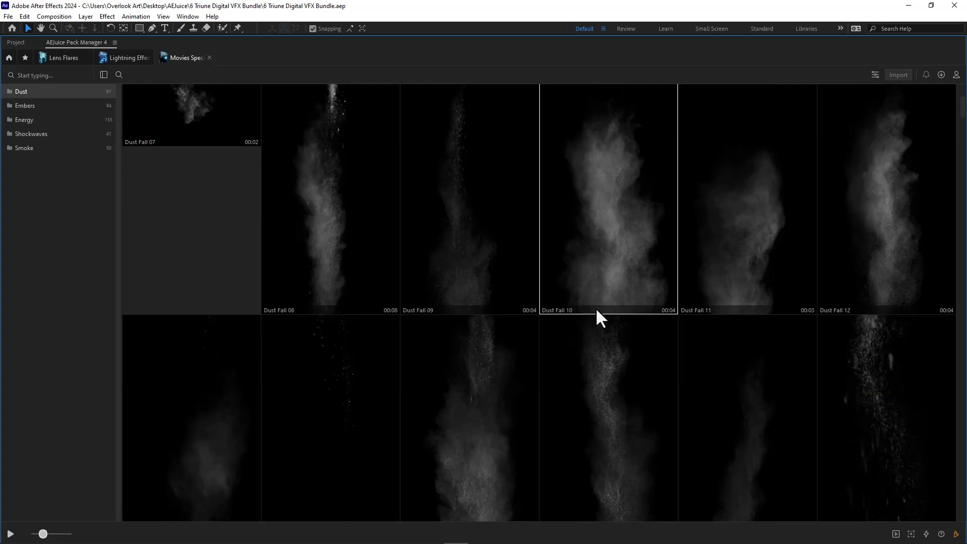
scroll(595, 307, "down", 4)
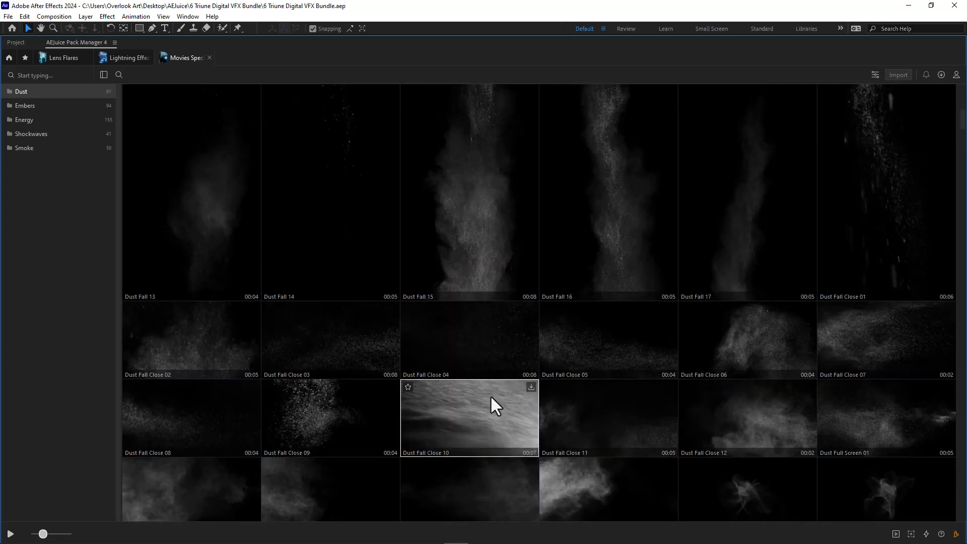
scroll(490, 395, "down", 8)
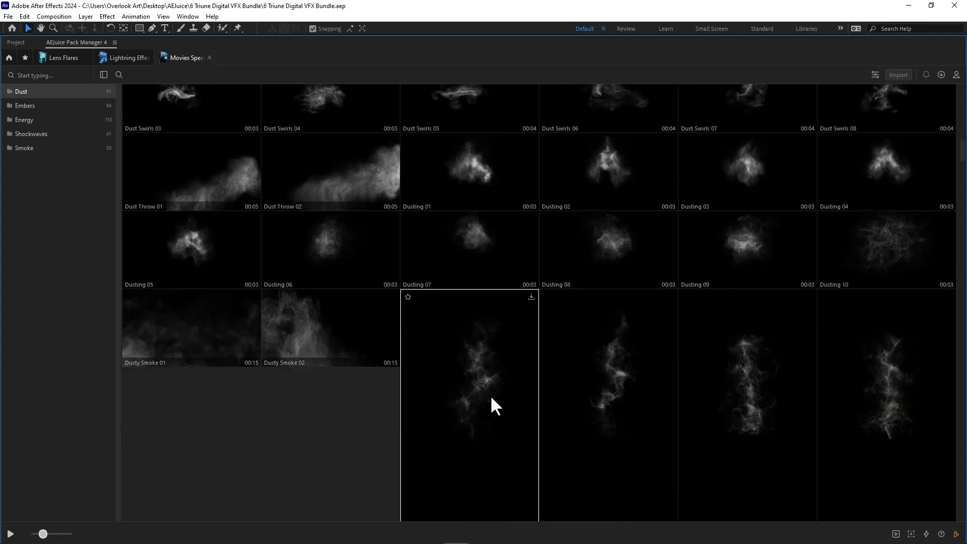
scroll(491, 398, "down", 10)
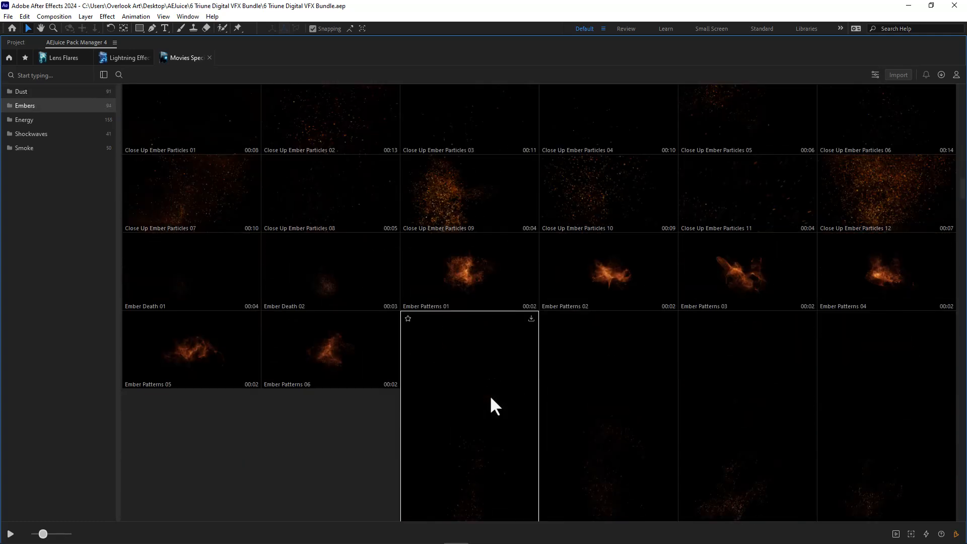
scroll(491, 400, "down", 10)
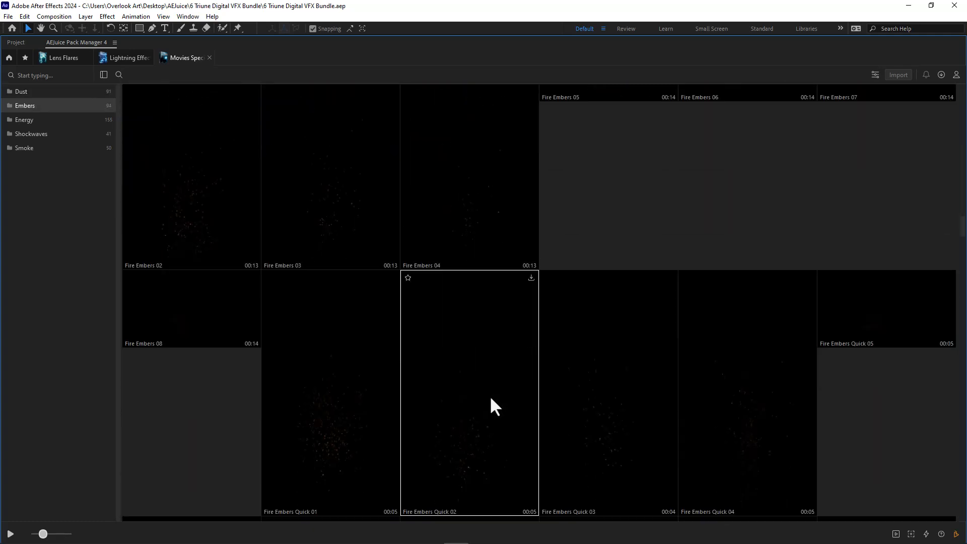
scroll(489, 395, "down", 8)
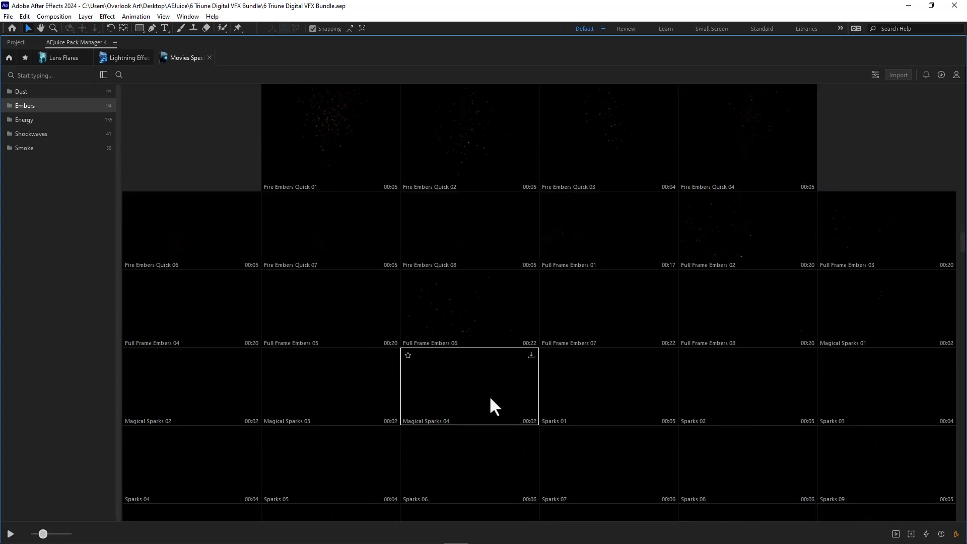
scroll(489, 399, "down", 8)
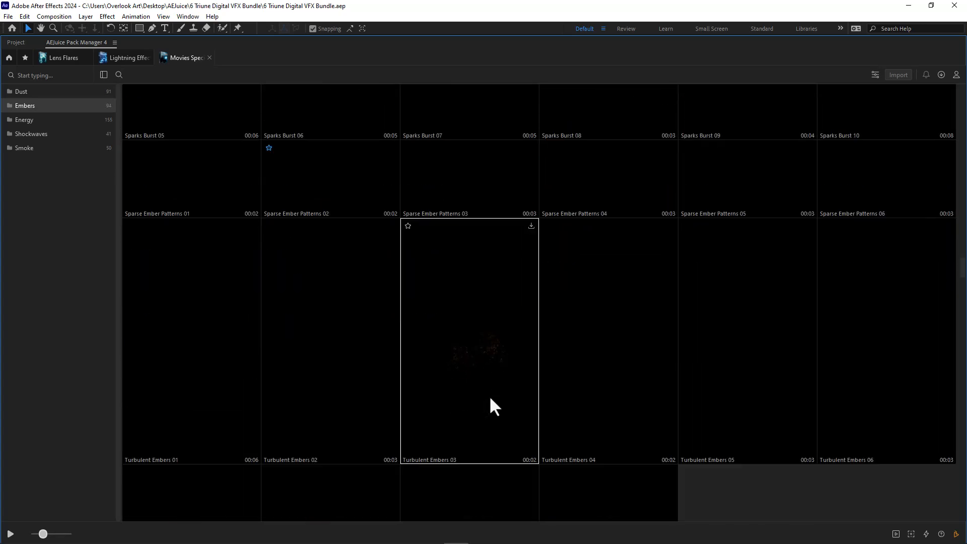
scroll(490, 399, "down", 4)
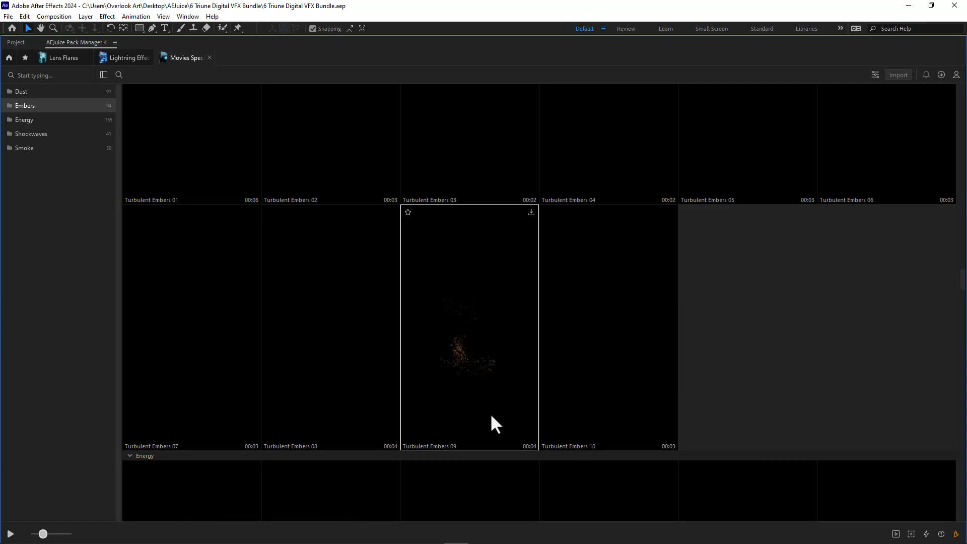
scroll(491, 416, "down", 10)
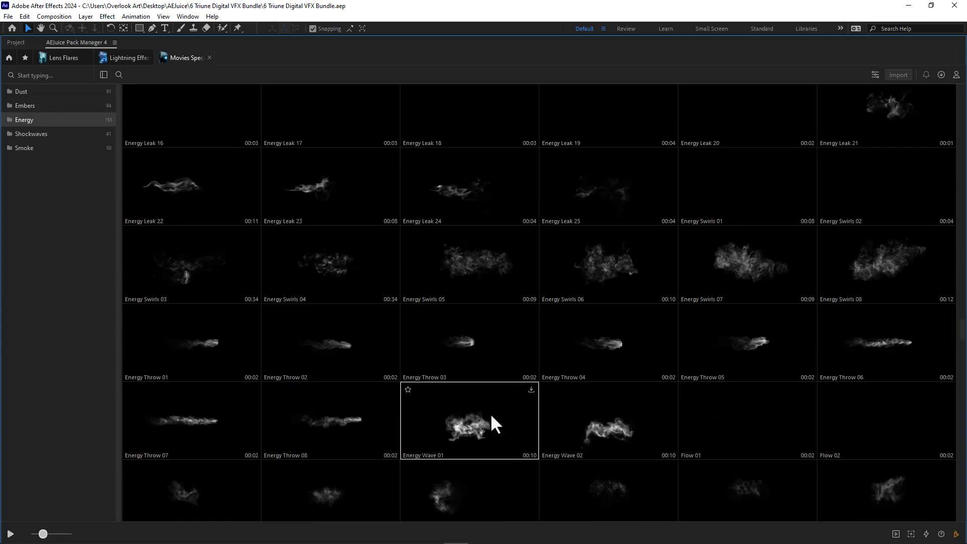
Import Sparse Ember Patterns 02 into Triune at 0:00:11:00 and, at 0:00:12:07, move it over the woman's face to position about 747, 438.
scroll(490, 413, "up", 15)
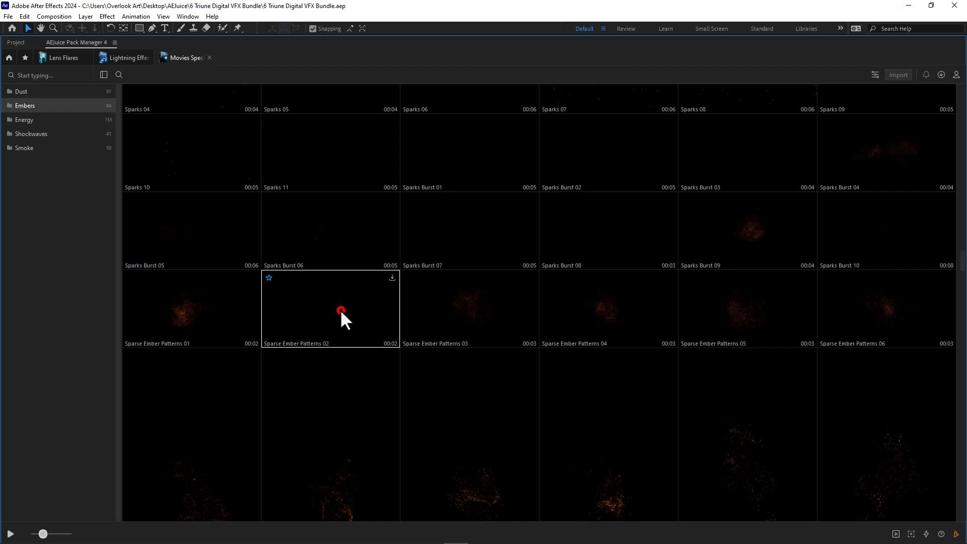
key("grave")
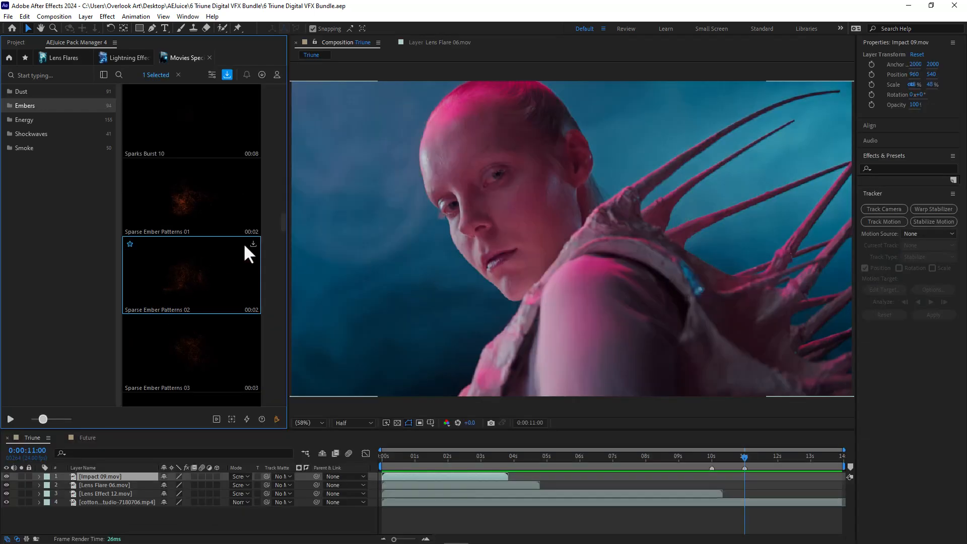
left_click(253, 244)
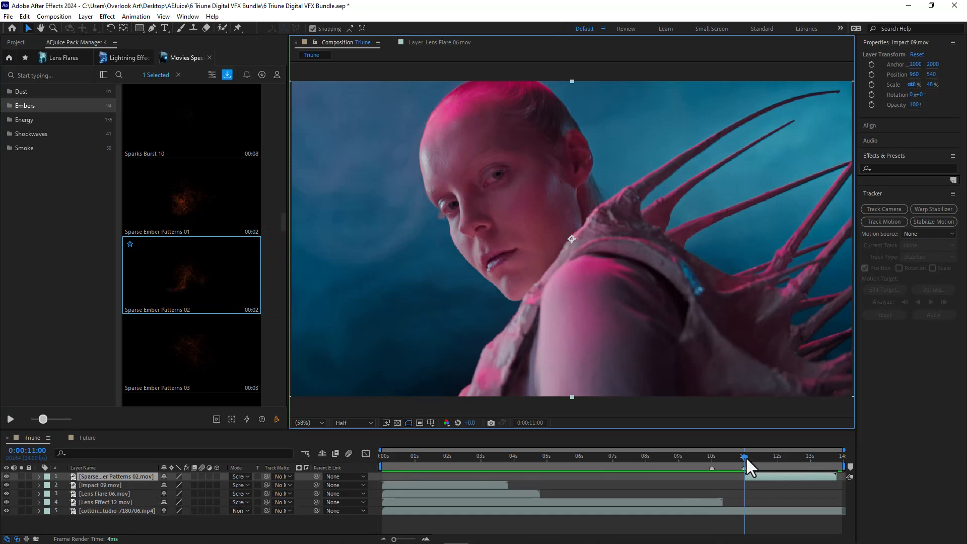
left_click_drag(745, 456, 789, 467)
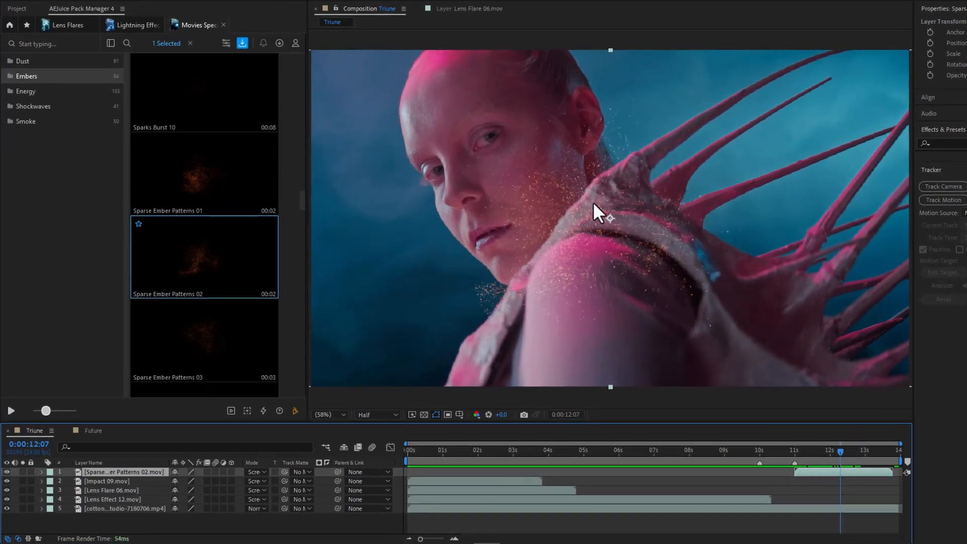
left_click_drag(608, 217, 545, 189)
Move the Triune playhead to the marker at 0:00:10:00, search the packs for "magic" and open Magic Powers Effects.
left_click_drag(794, 452, 758, 477)
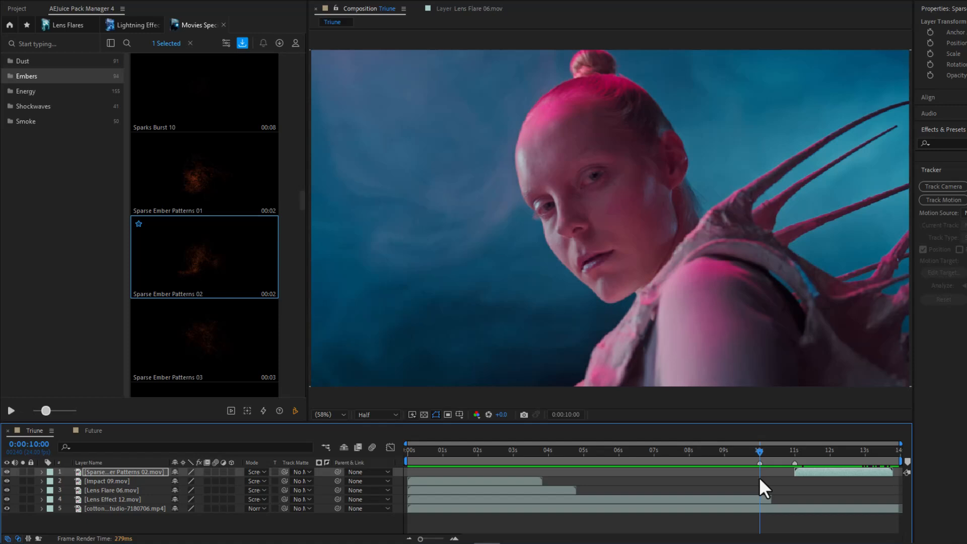
left_click(10, 26)
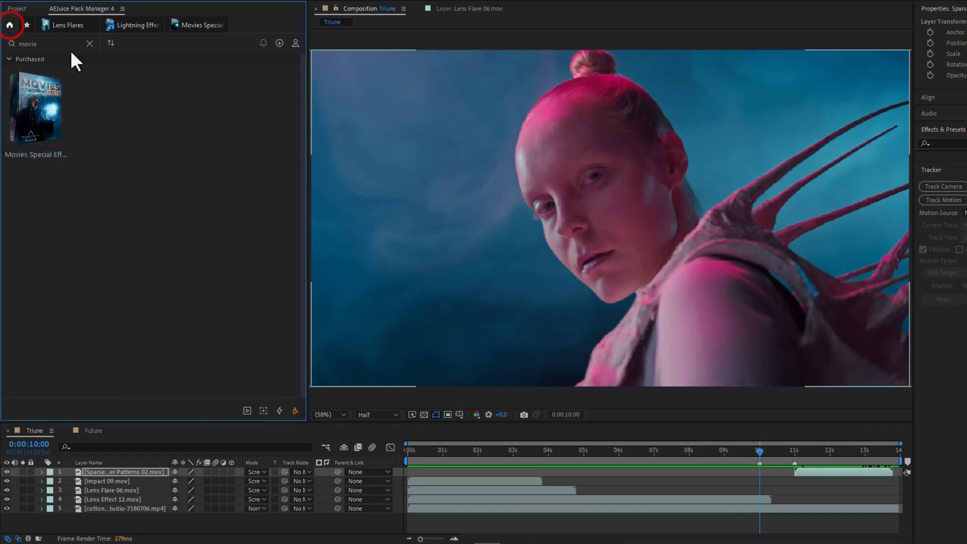
left_click_drag(63, 44, 14, 45)
type("magi")
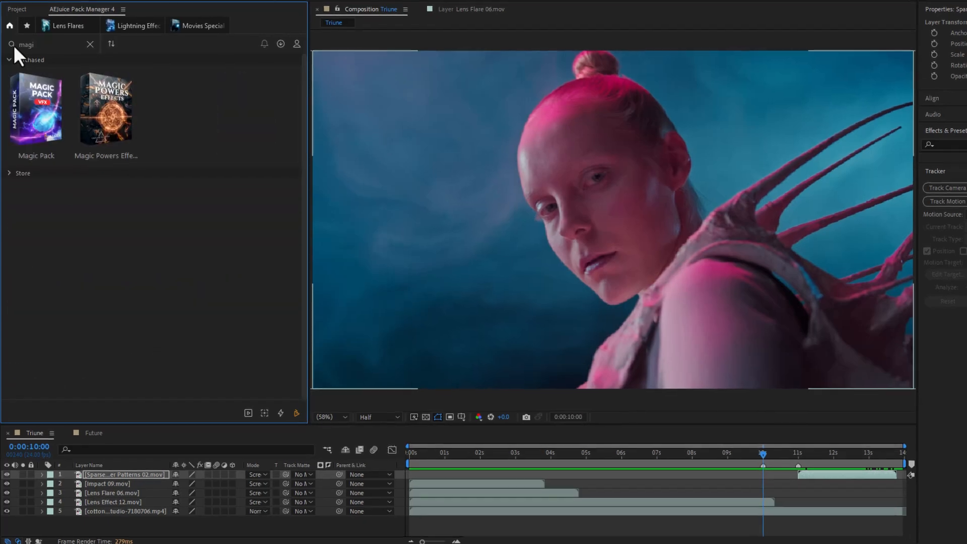
type("c")
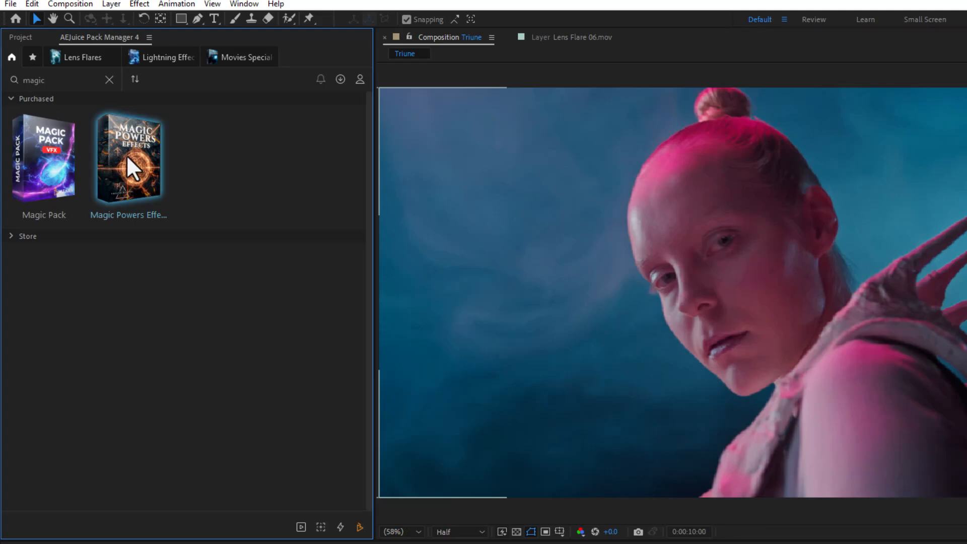
left_click(125, 155)
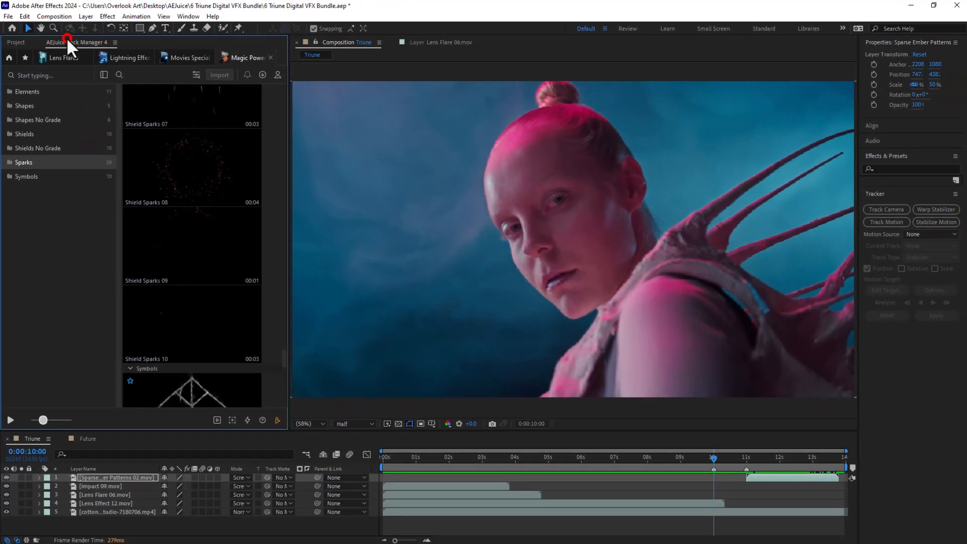
Examine the Magic Powers Effects clips from Elements through Symbols, and the favorite clips, in the maximized Pack Manager.
double_click(87, 35)
left_click(22, 92)
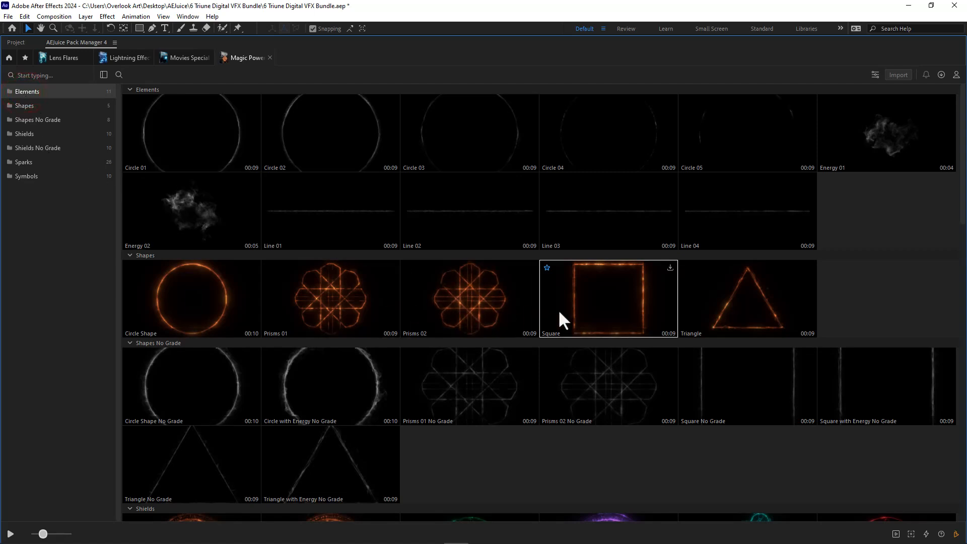
scroll(573, 313, "down", 5)
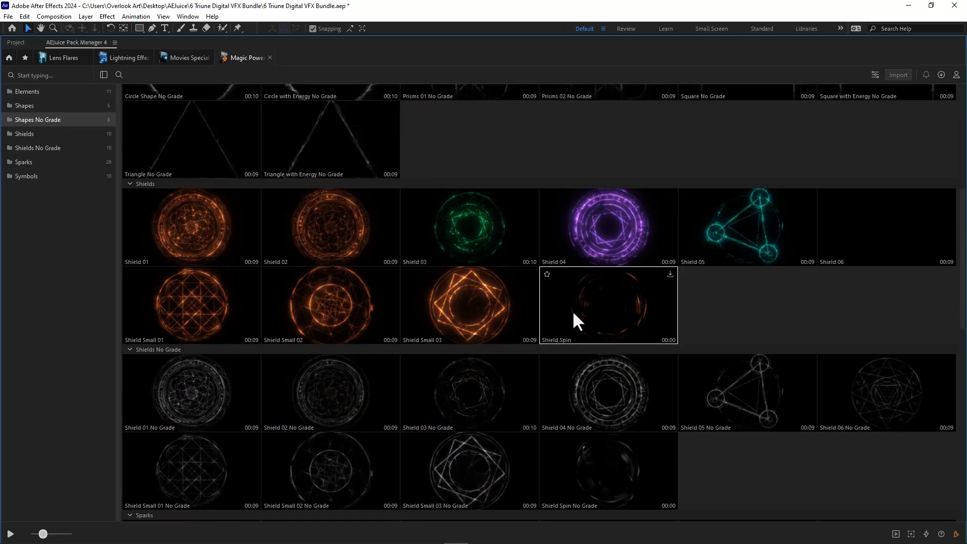
scroll(572, 310, "down", 6)
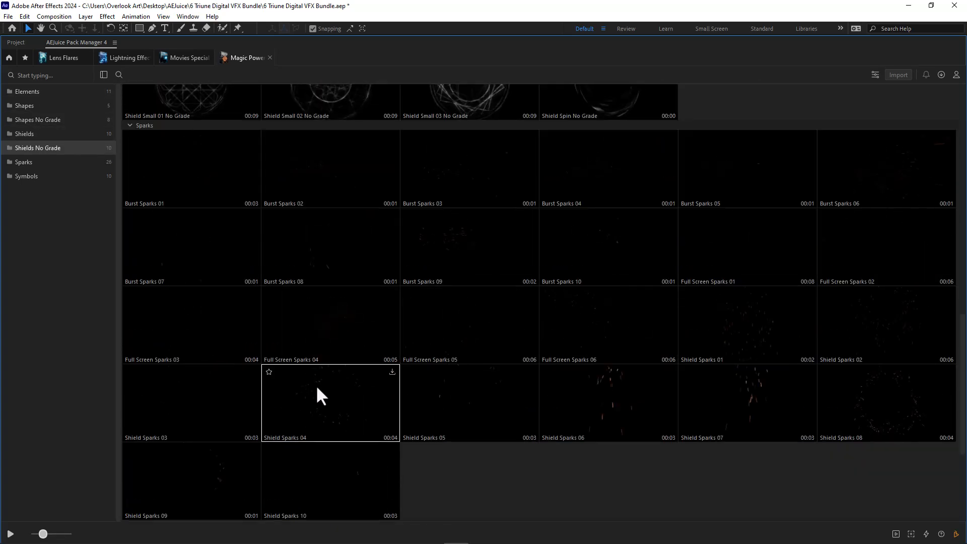
scroll(315, 384, "down", 3)
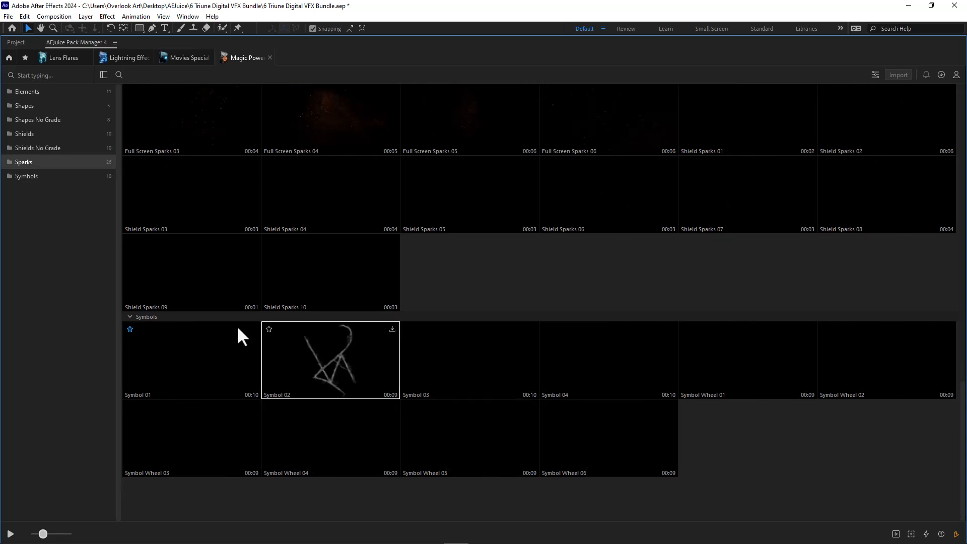
left_click(26, 57)
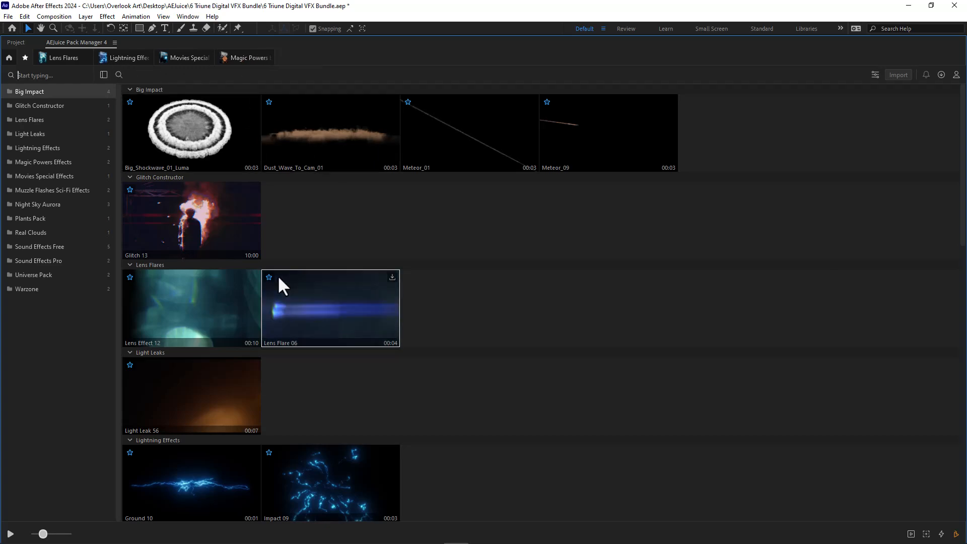
scroll(278, 277, "down", 8)
scroll(278, 277, "down", 7)
scroll(277, 277, "up", 9)
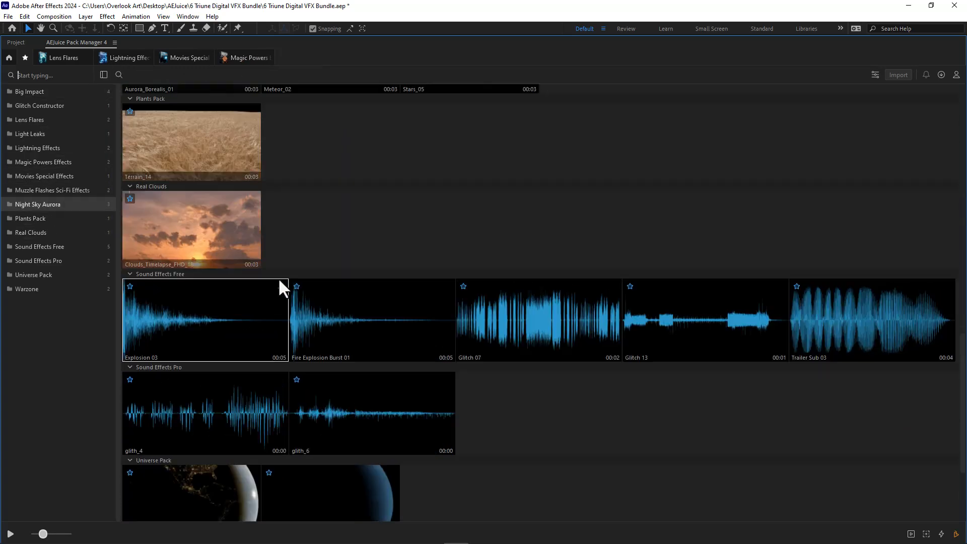
scroll(278, 277, "up", 8)
Import Symbol 01 from the Symbols category of Magic Powers Effects into Triune at 0:00:10:00.
left_click(245, 56)
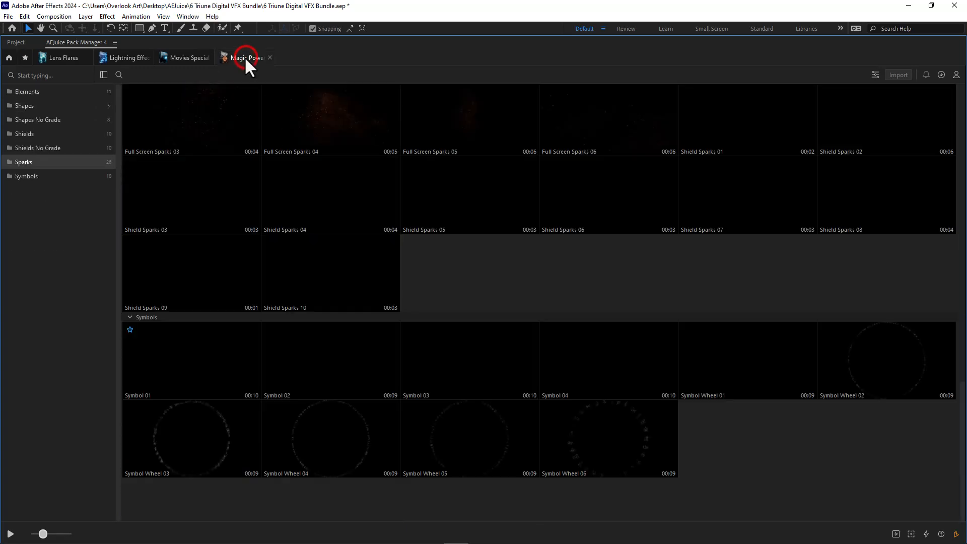
left_click(191, 343)
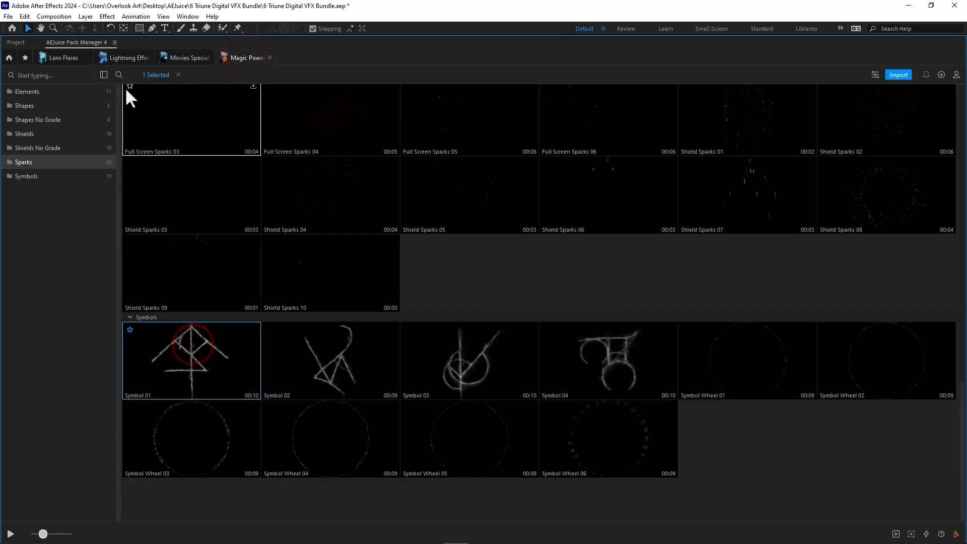
double_click(89, 41)
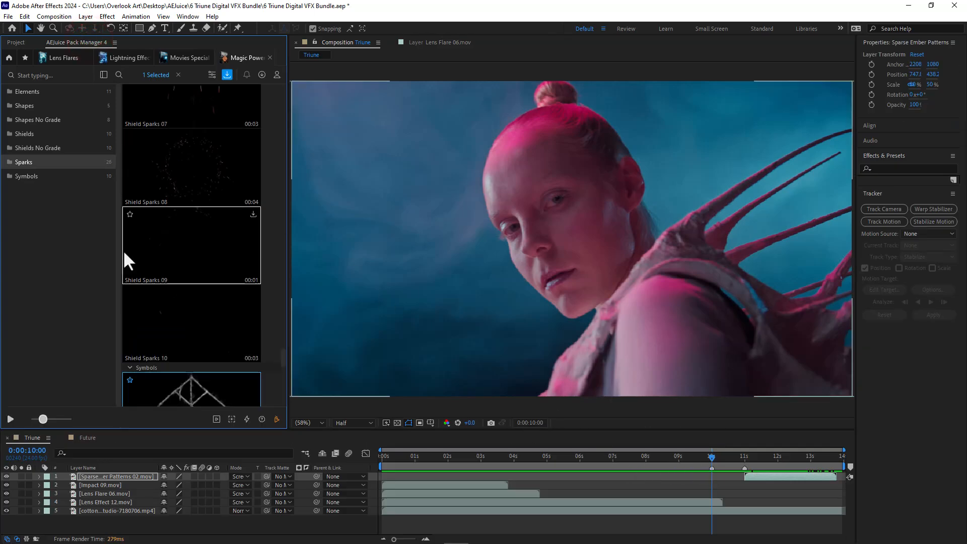
scroll(186, 246, "down", 2)
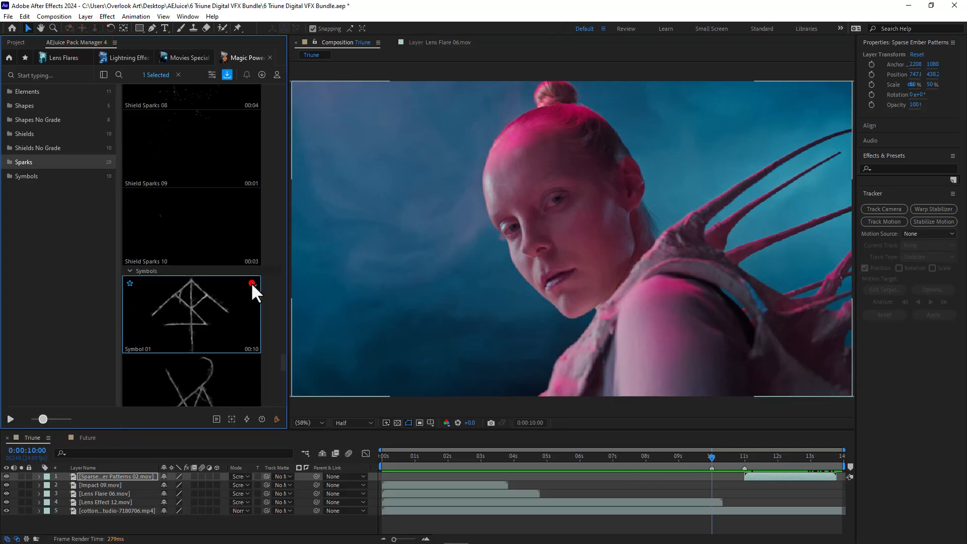
left_click(251, 283)
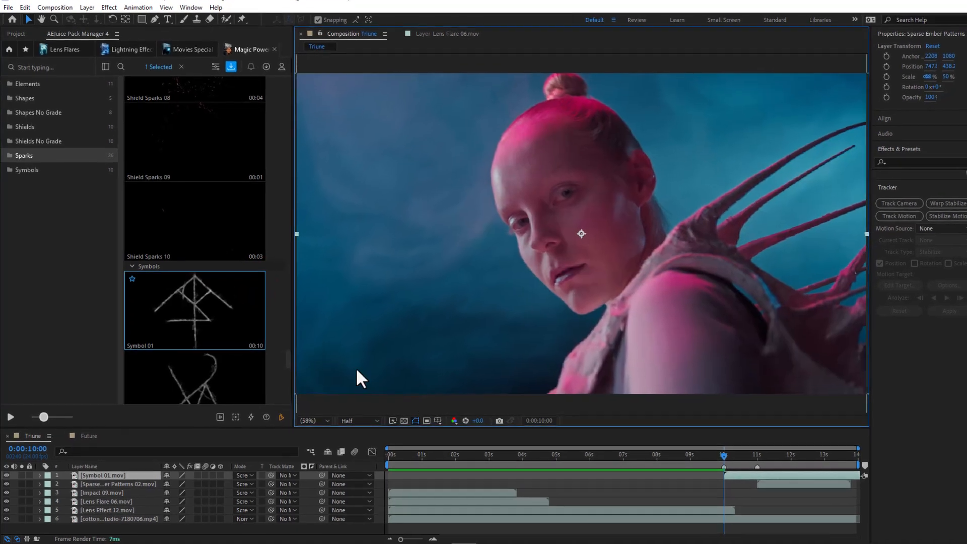
Move the playhead to 0:00:12:13 and inspect the existing Tracker 1 keyframes on the cottonbro footage layer.
left_click_drag(730, 455, 831, 463)
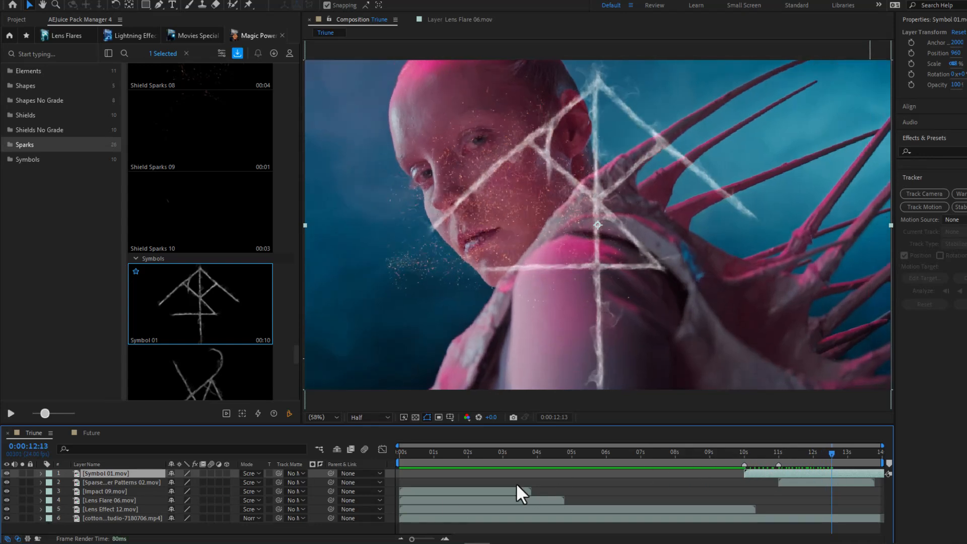
left_click(40, 518)
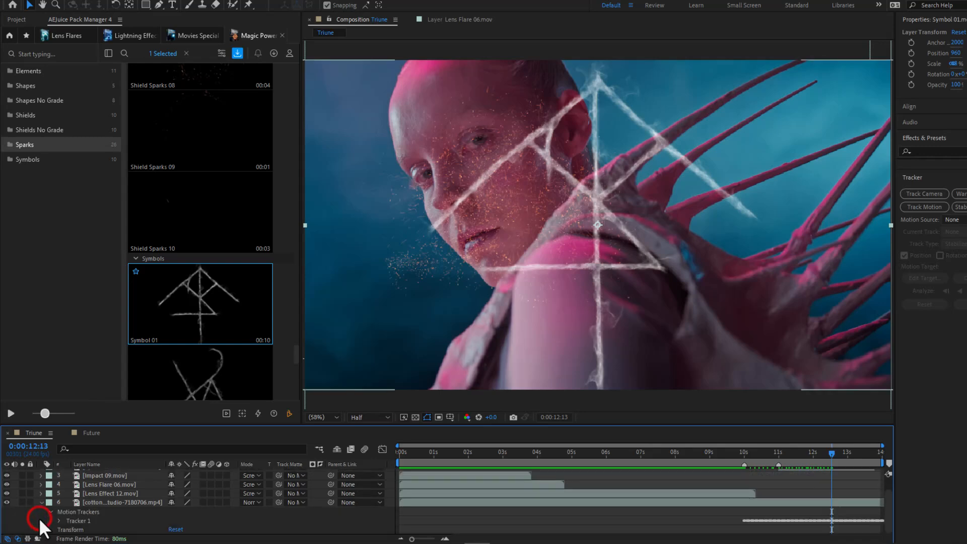
left_click(59, 519)
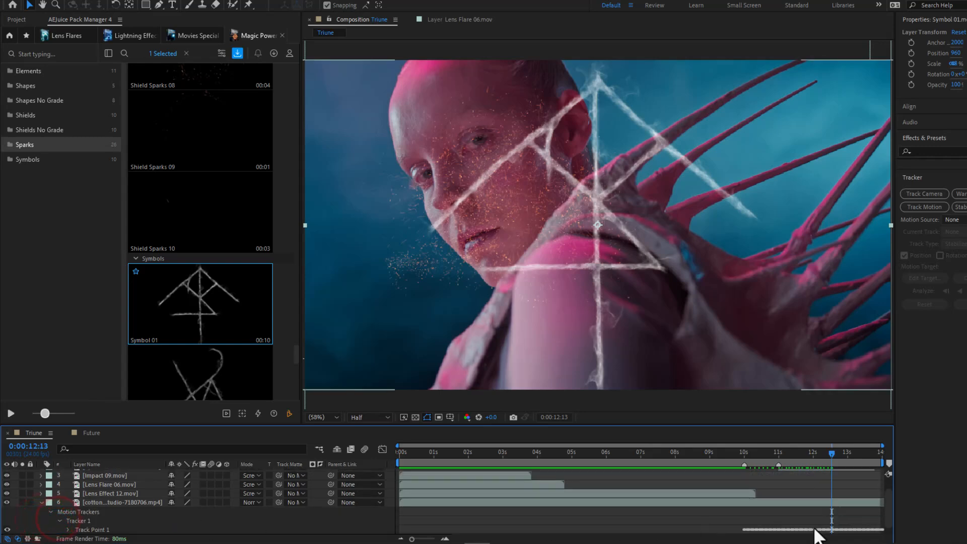
left_click(40, 502)
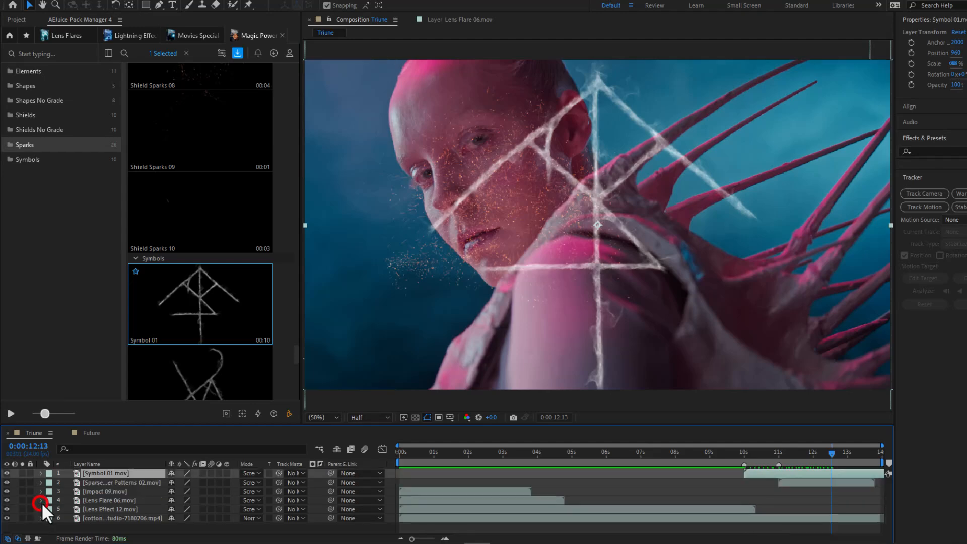
Load Tracker 1 of cottonbro studio-7180706.mp4 as the motion source and set its track type to Transform.
left_click(102, 473)
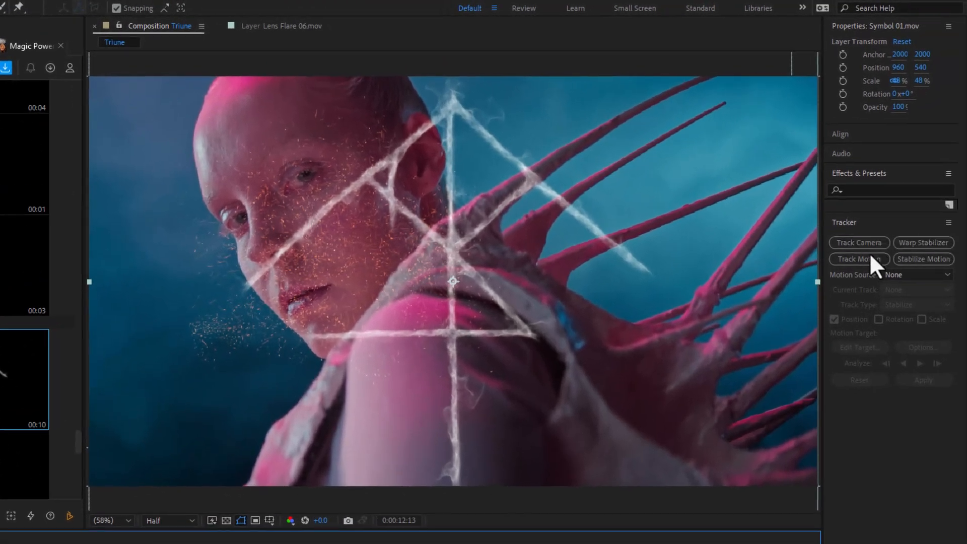
left_click(859, 259)
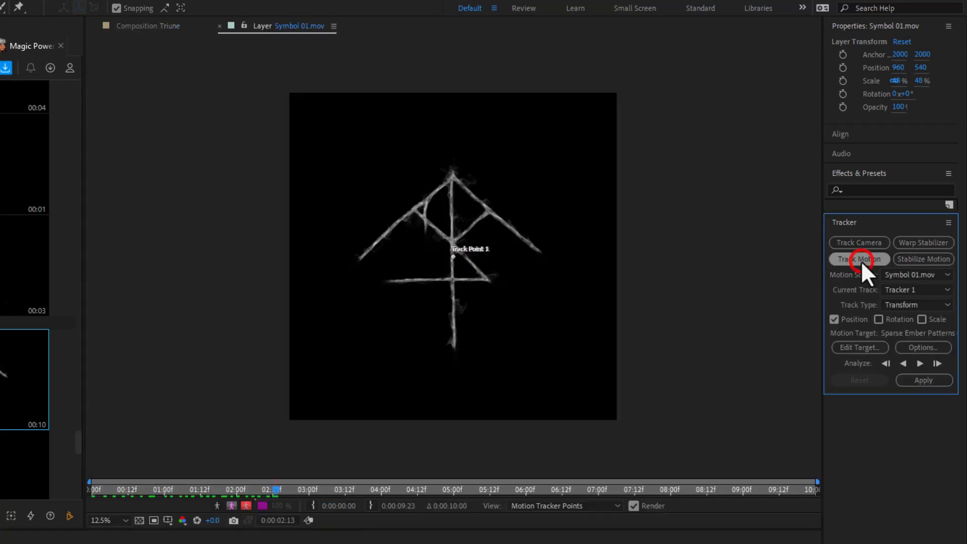
left_click(935, 273)
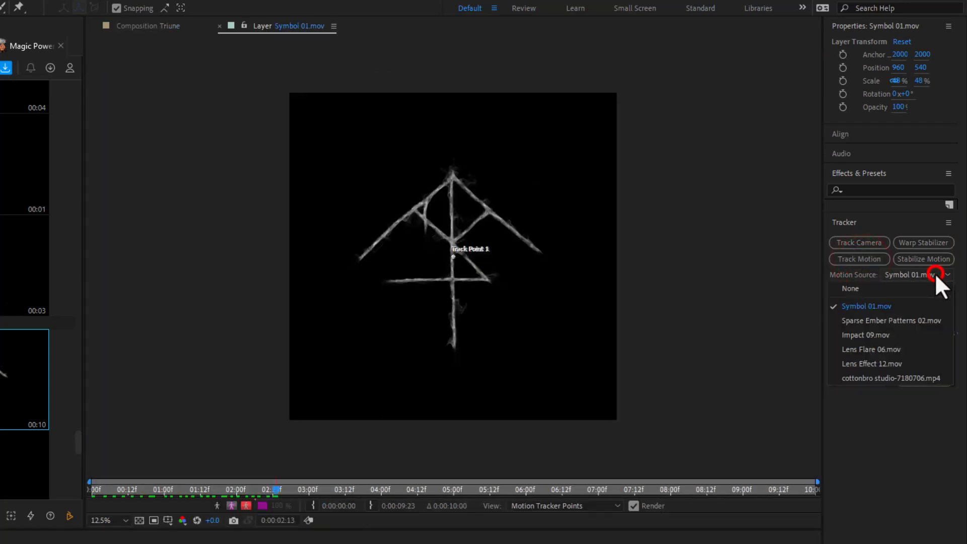
left_click(876, 381)
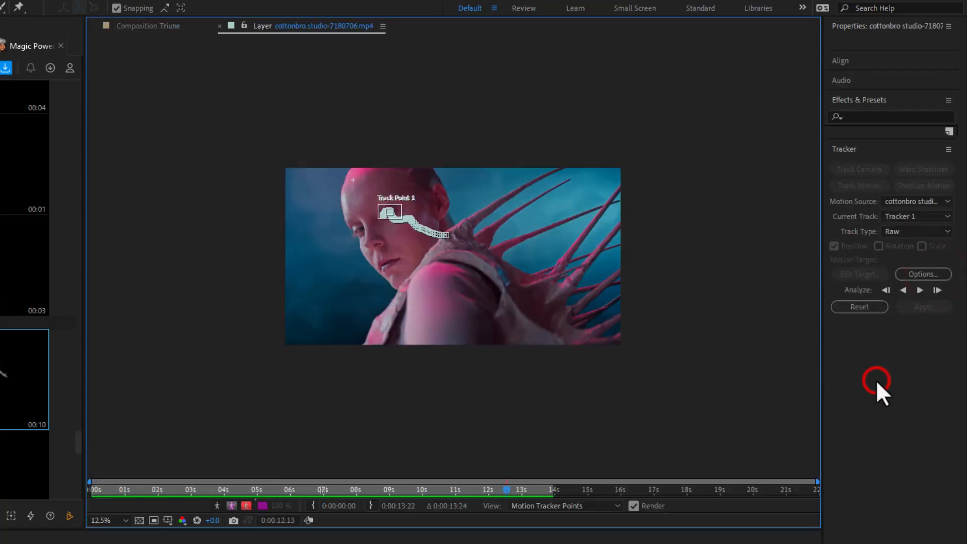
left_click(919, 217)
left_click(919, 217)
left_click(926, 229)
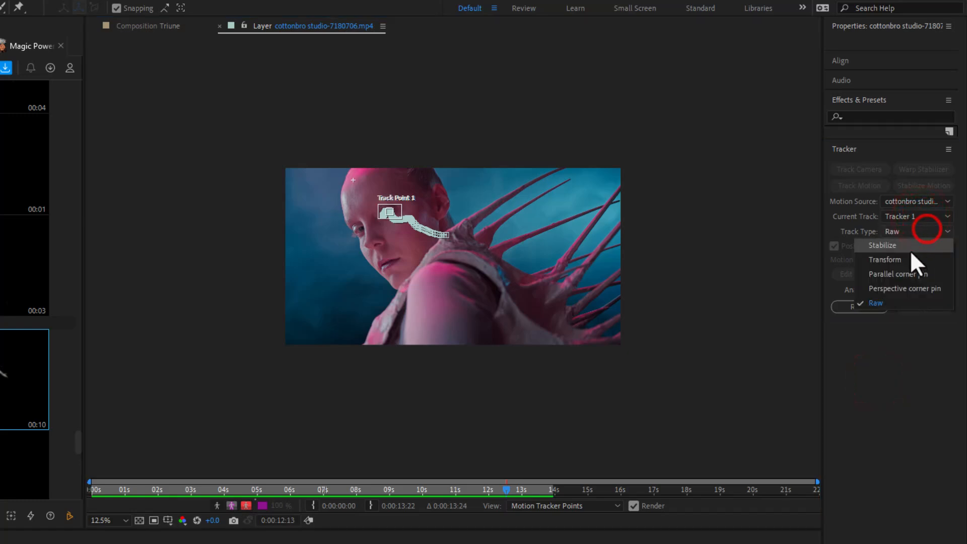
left_click(907, 256)
Set Symbol 01.mov as the motion target and apply the tracking data in the X and Y dimensions.
left_click(859, 274)
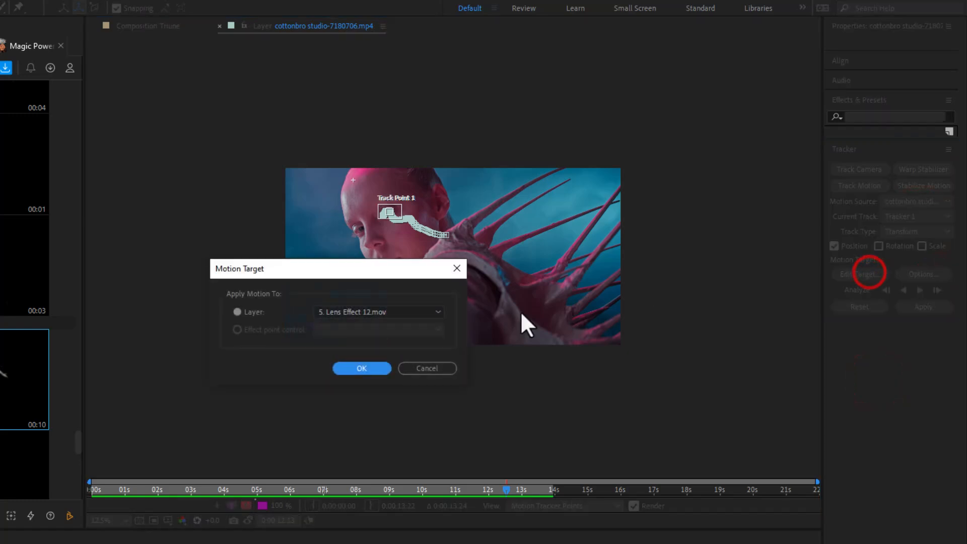
left_click(425, 311)
left_click(382, 325)
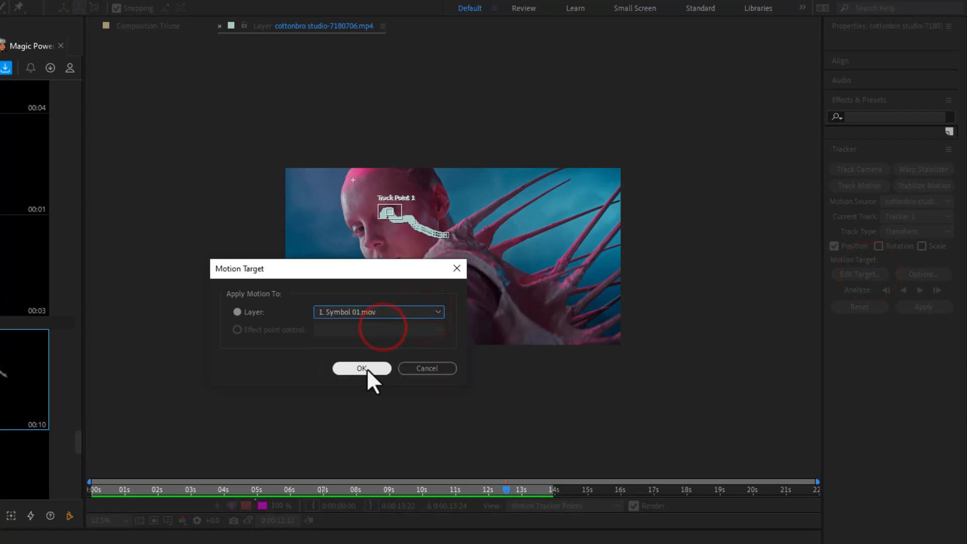
left_click(366, 368)
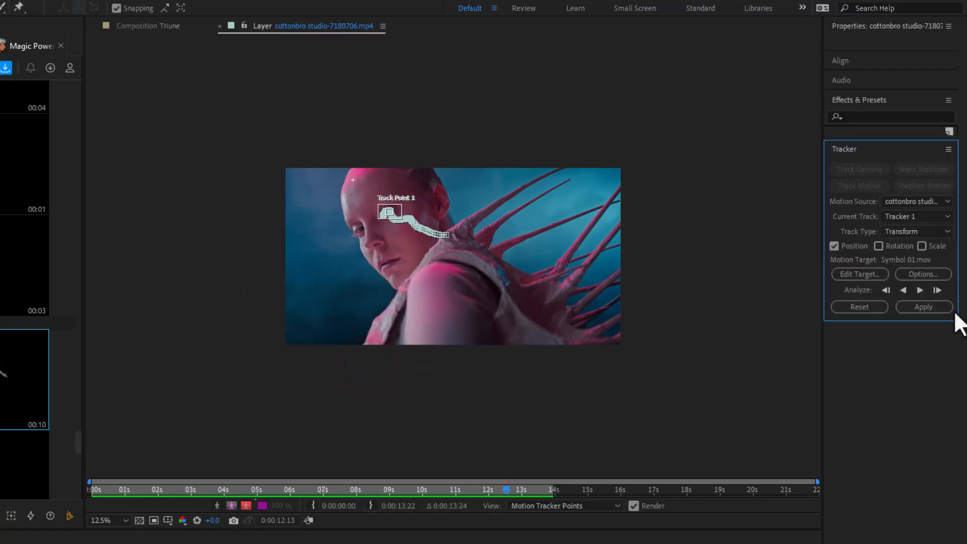
left_click(938, 307)
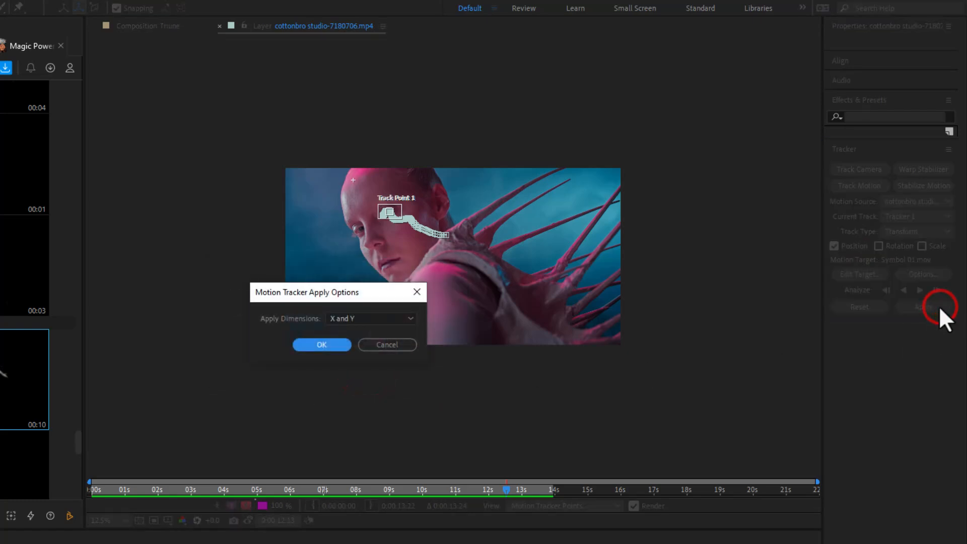
left_click(324, 344)
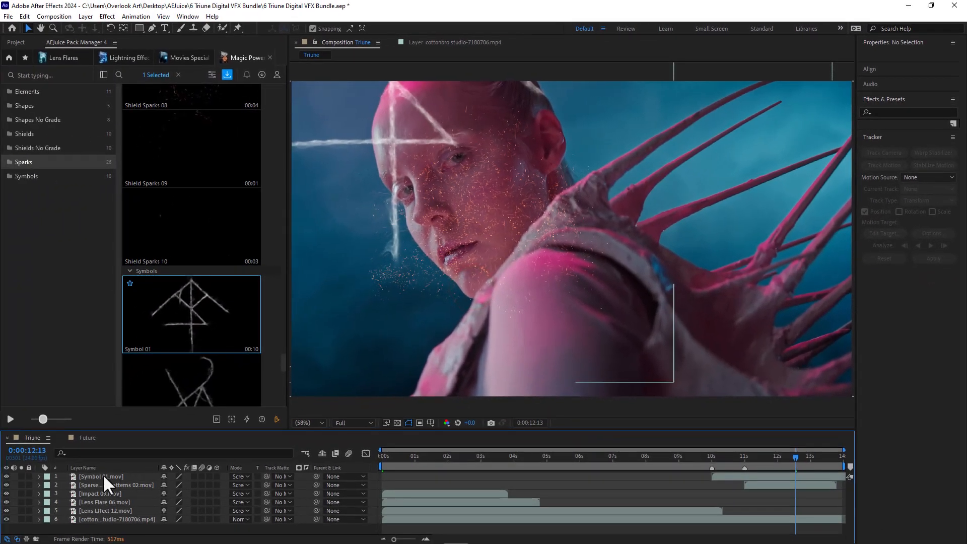
Examine the tracked position keyframes of the Symbol 01 layer and scrub the playhead to 0:00:12:23.
left_click(39, 476)
left_click(48, 493)
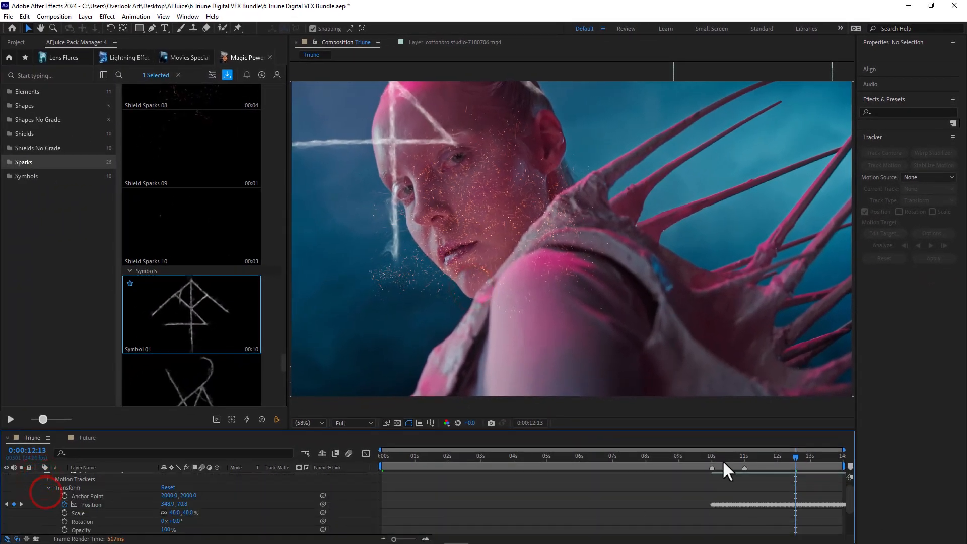
left_click_drag(749, 458, 809, 461)
scroll(46, 502, "up", 1)
left_click(41, 475)
Place Symbol 01 on the woman's cheek with scale 7%, rotation -29° and anchor point about 312, -4640.
left_click(109, 475)
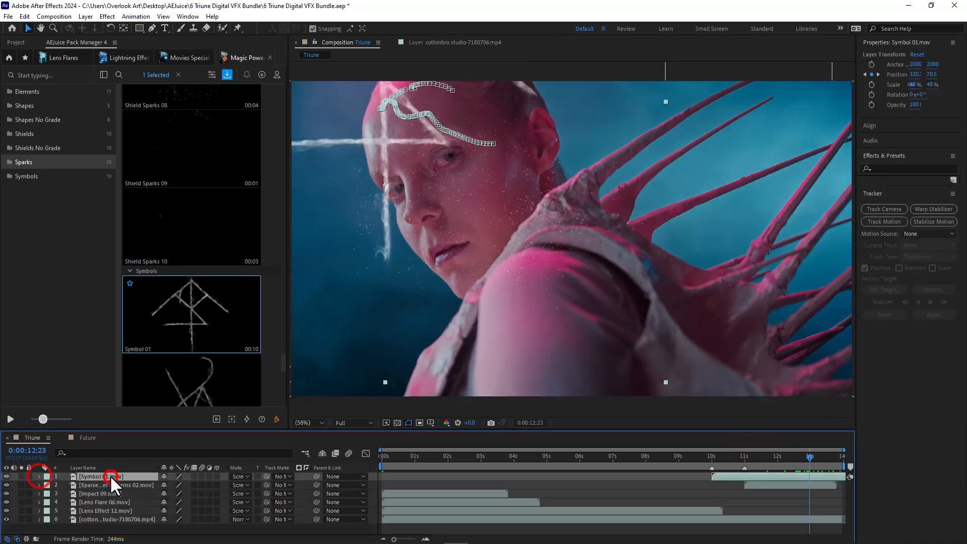
key("u")
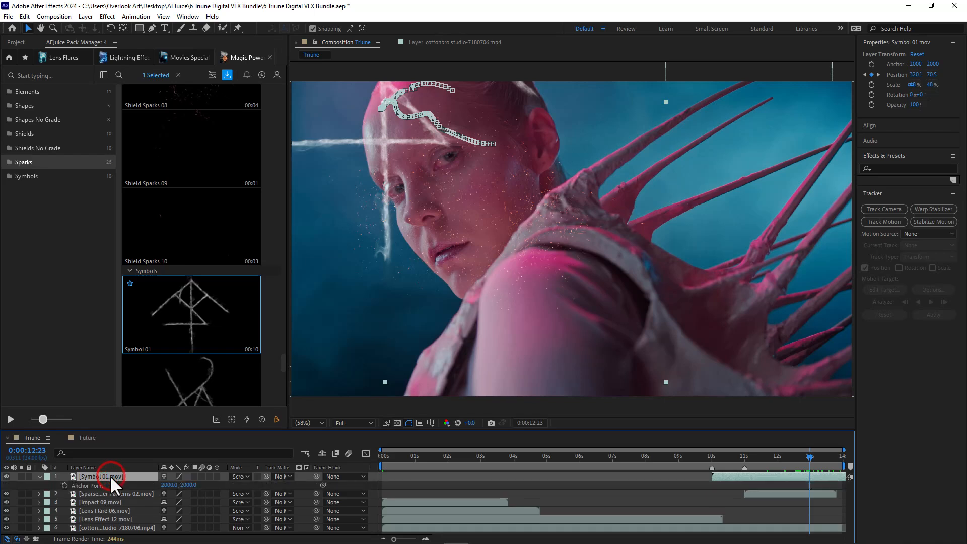
mouse_move(189, 494)
left_mouse_down()
mouse_move(171, 494)
mouse_move(183, 500)
mouse_move(168, 507)
mouse_move(201, 484)
mouse_move(108, 496)
mouse_move(0, 488)
mouse_move(177, 486)
left_mouse_up()
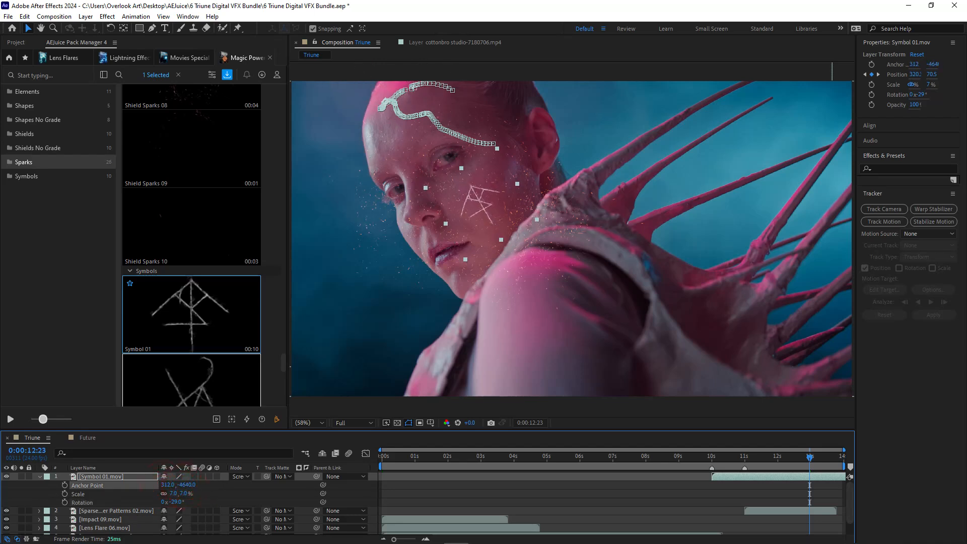
Try the Add and Lighten blending modes on the Symbol 01 layer and return it to Screen.
left_click(245, 477)
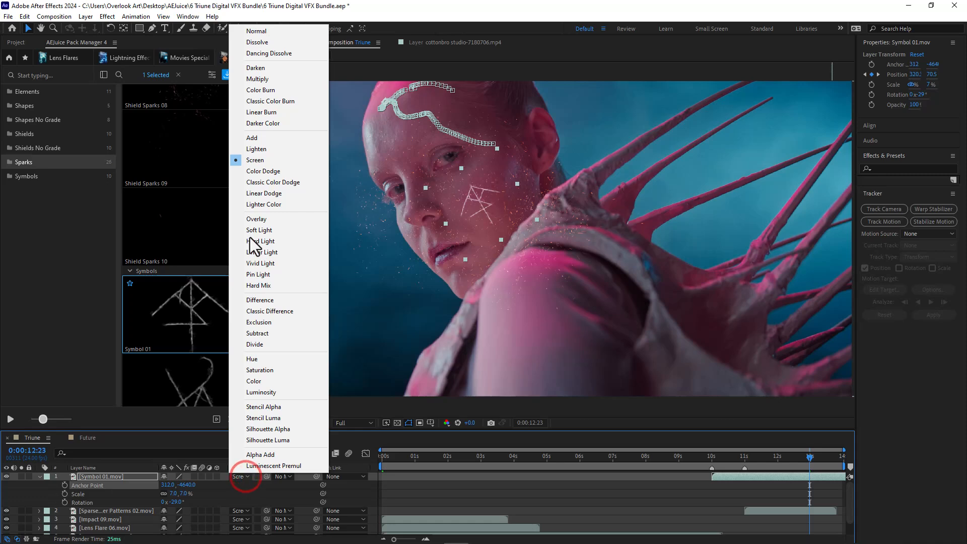
left_click(256, 138)
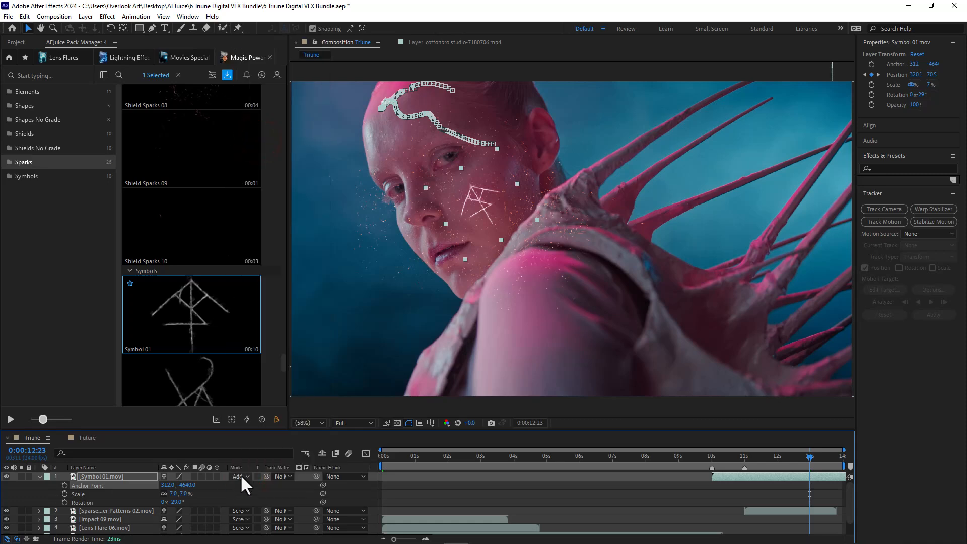
left_click(241, 476)
left_click(243, 150)
left_click(246, 475)
left_click(257, 159)
Fine-tune the Symbol 01 anchor point to about 312, -4570 around 0:00:12:05 and preview Triune from the start.
left_click_drag(712, 456, 786, 475)
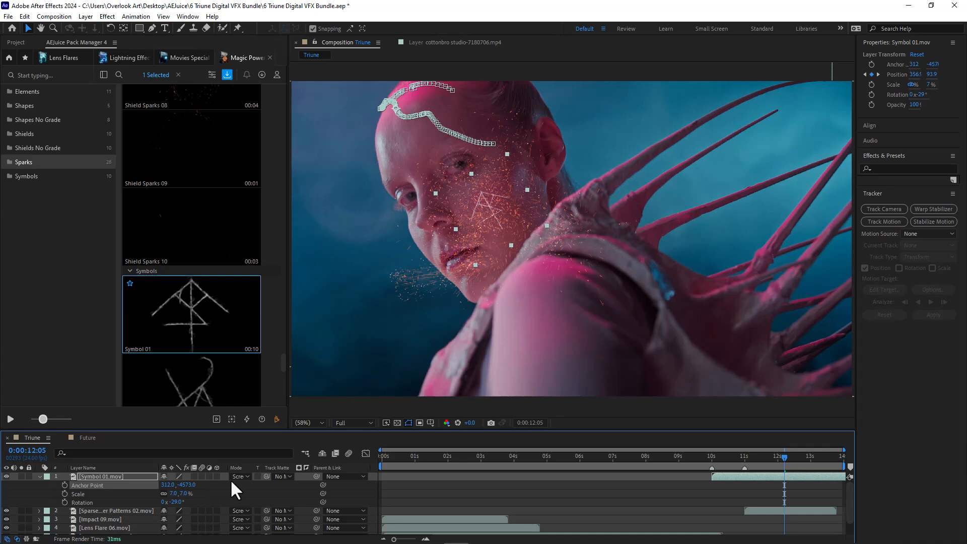
left_click(384, 456)
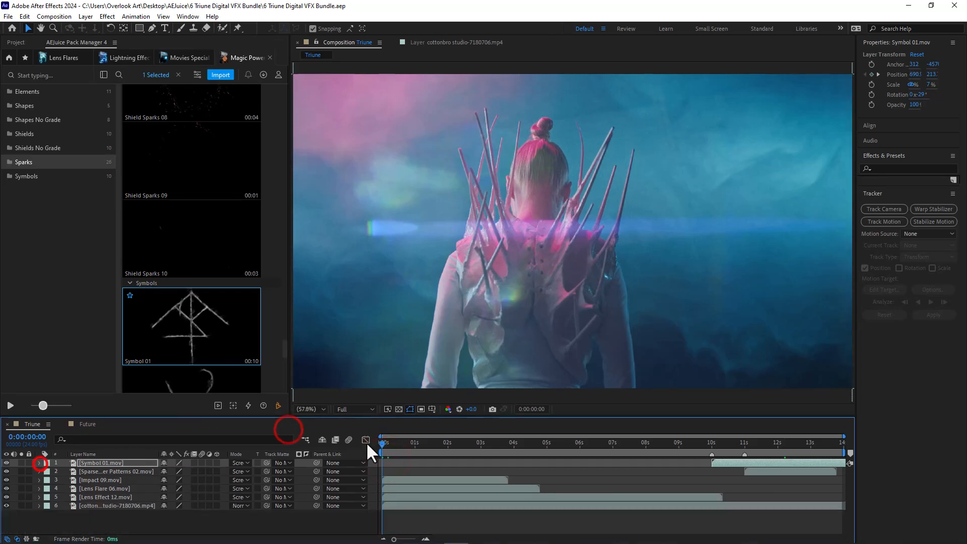
left_click(382, 457)
key("space")
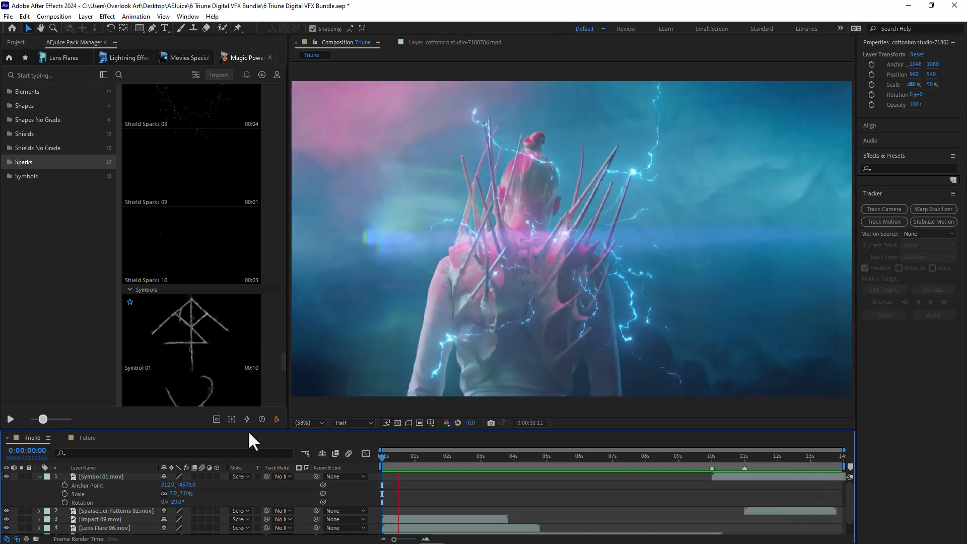
Move the Triune playhead to 0:00:08:00 and collapse the Symbol 01 layer's properties.
left_click_drag(775, 455, 643, 470)
left_click(39, 477)
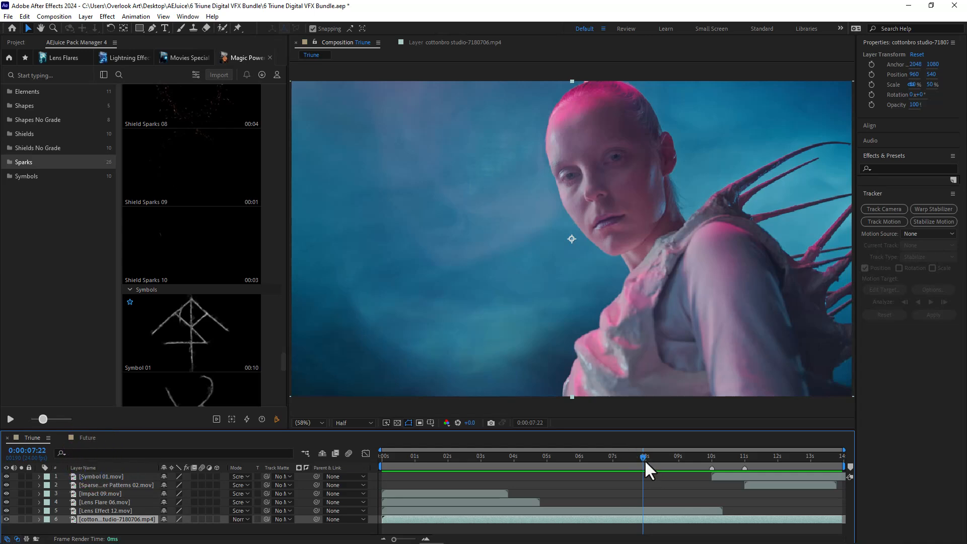
left_click_drag(644, 459, 647, 461)
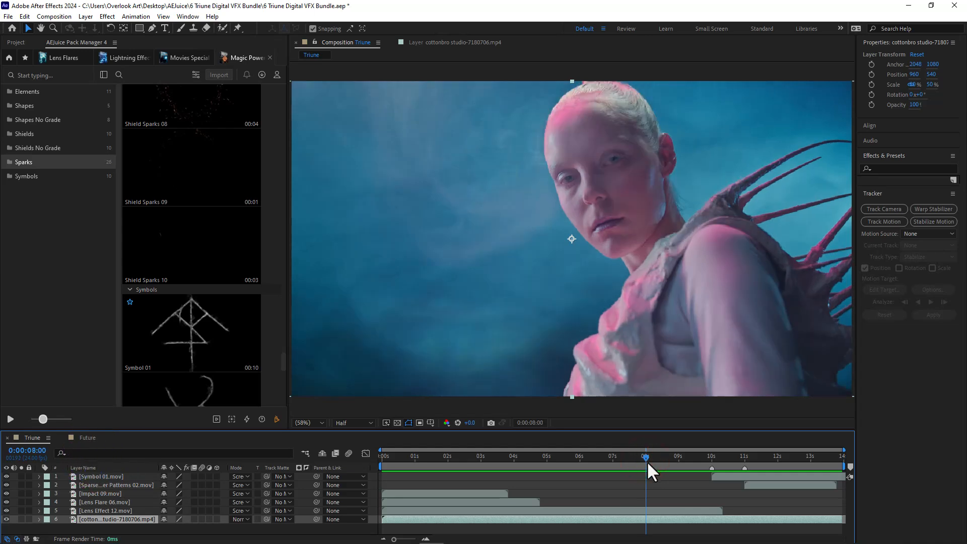
Search the packs for "muzz" and open Muzzle Flashes Sci-Fi Effects in the maximized Pack Manager.
left_click(8, 58)
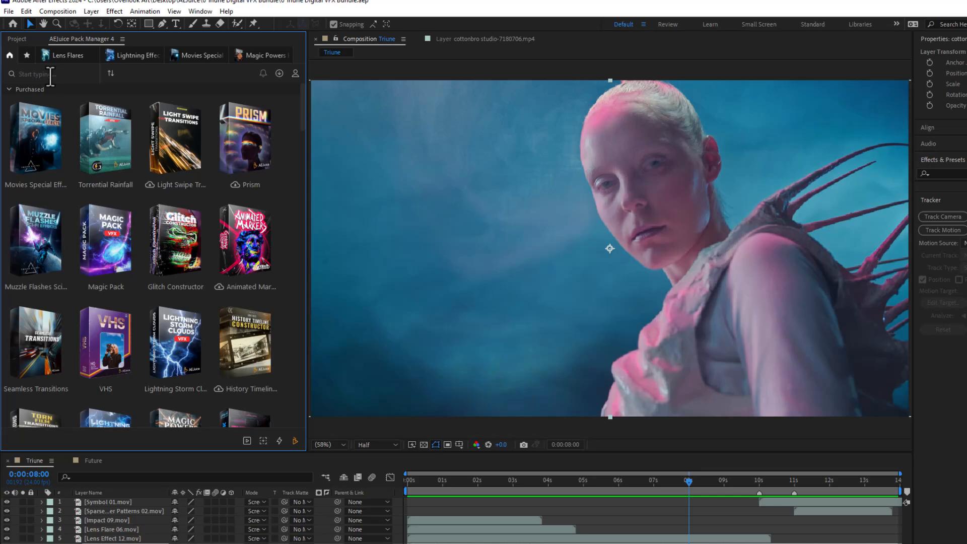
left_click(47, 76)
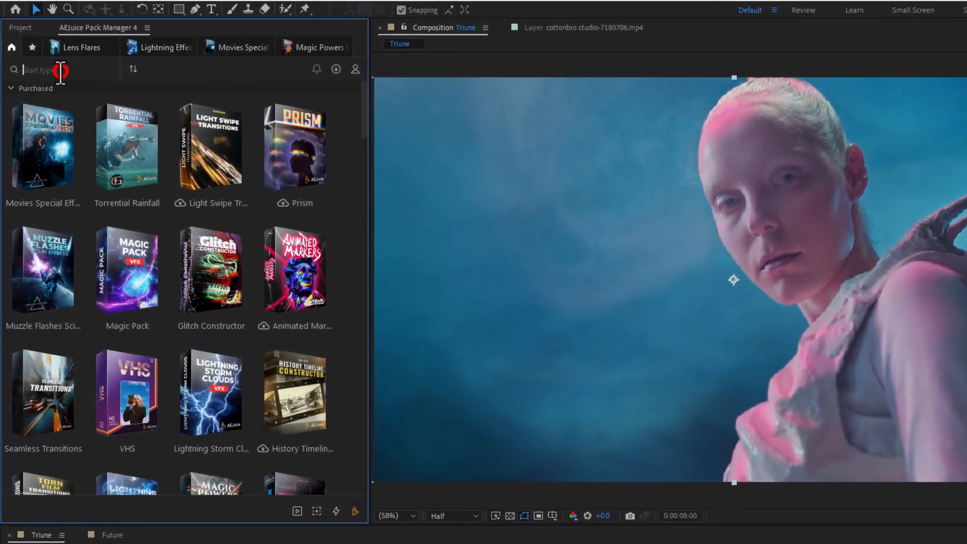
type("muzz")
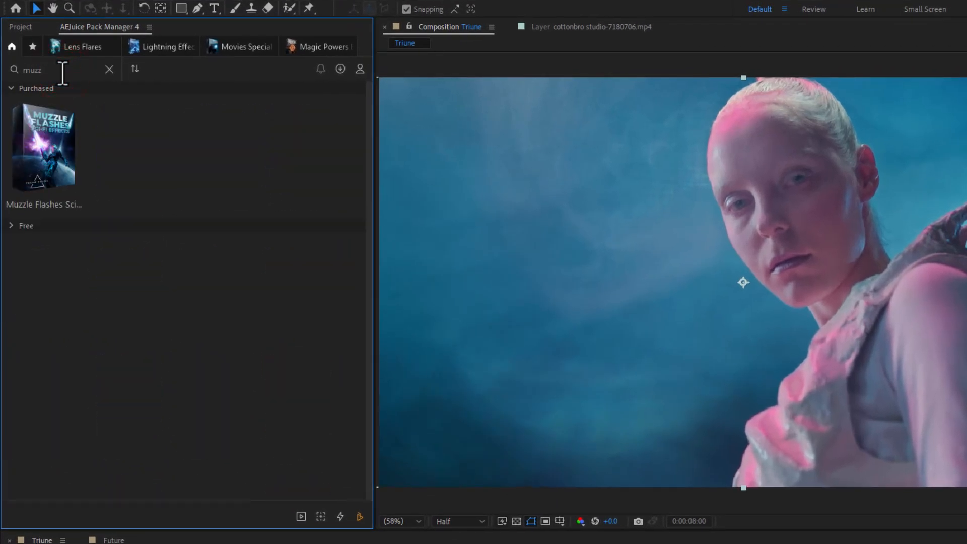
left_click(16, 125)
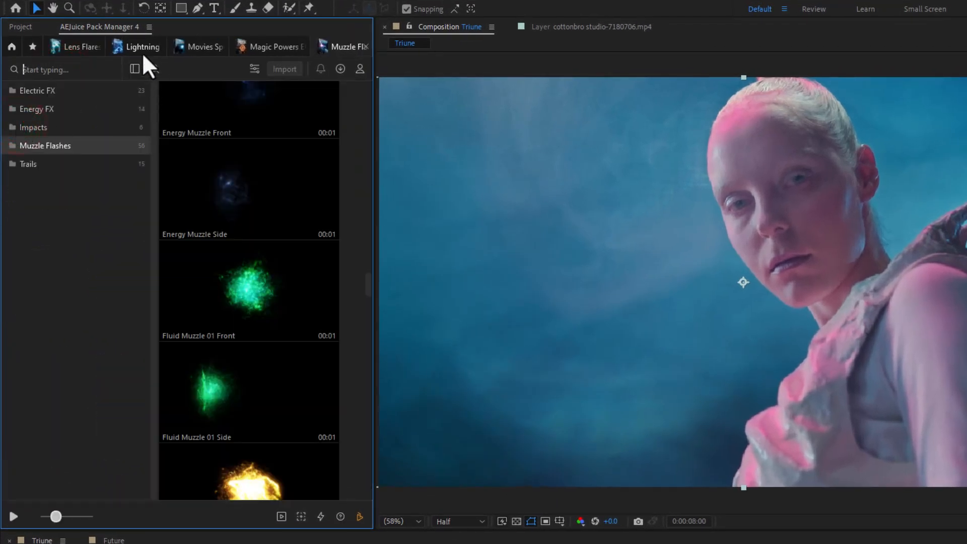
double_click(74, 23)
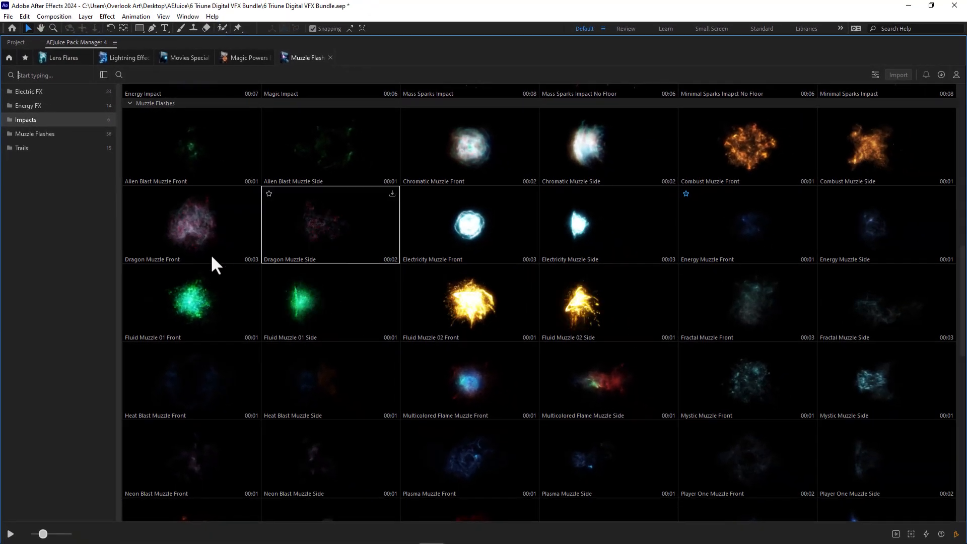
Import Energy Muzzle Front from the Muzzle Flashes category into Triune at 0:00:08:00 and move its layer to the top of the stack.
scroll(194, 298, "down", 5)
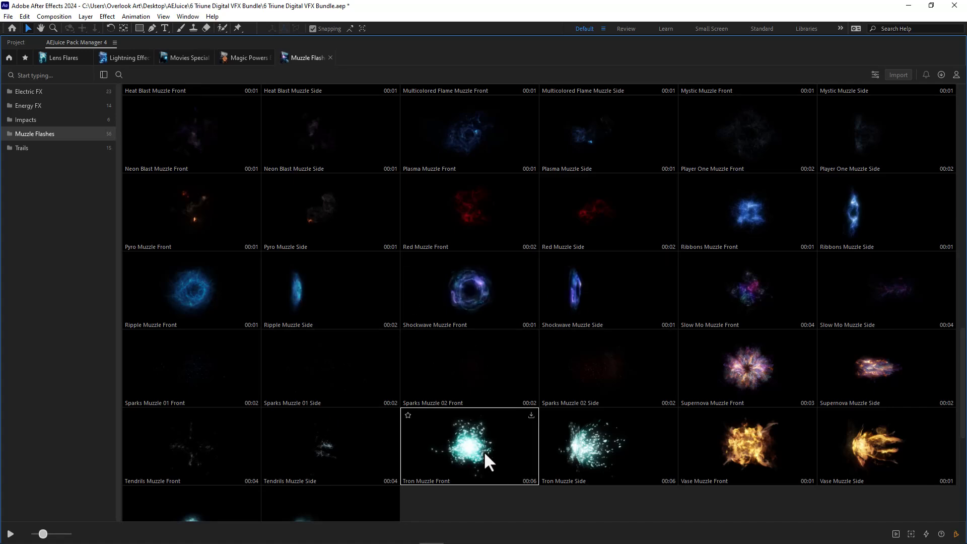
scroll(485, 453, "down", 5)
scroll(483, 451, "up", 2)
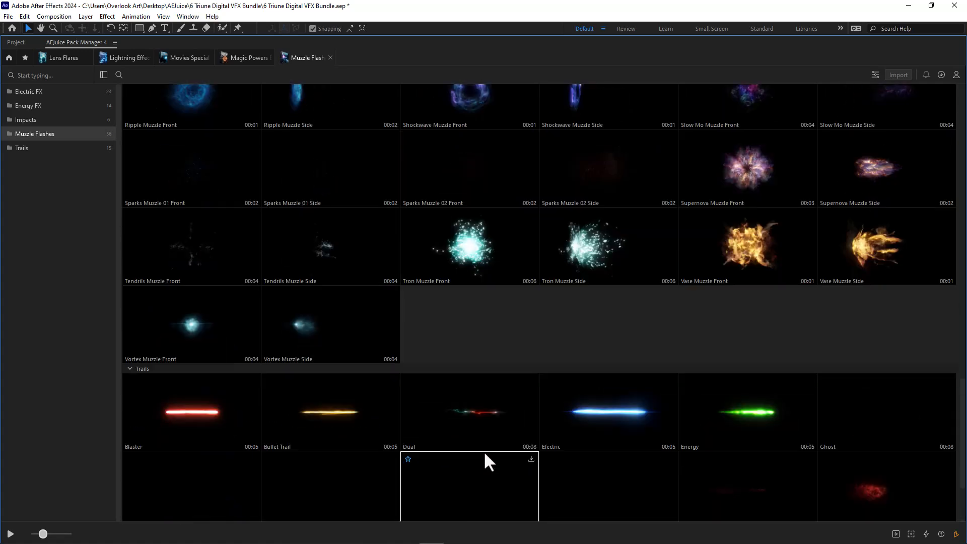
scroll(483, 451, "up", 1)
scroll(484, 452, "up", 7)
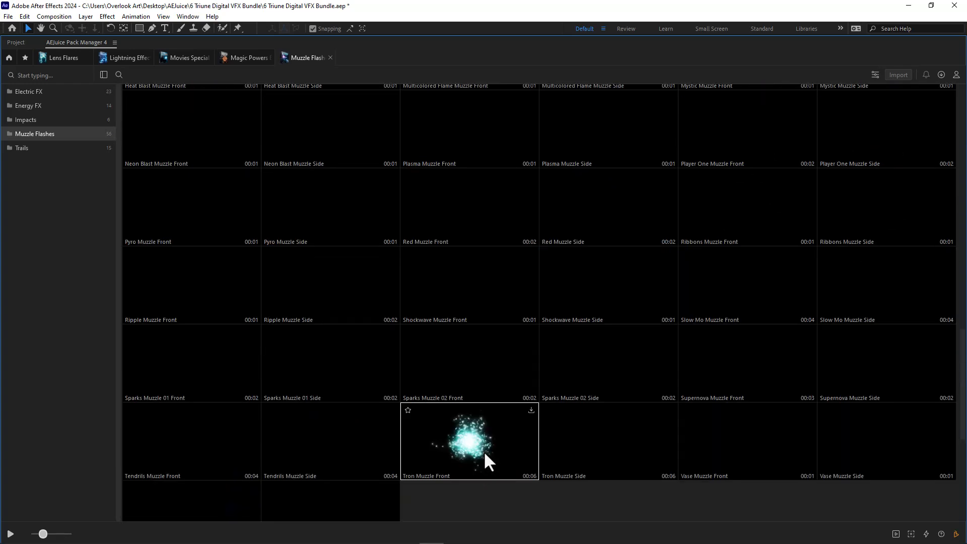
scroll(502, 430, "up", 4)
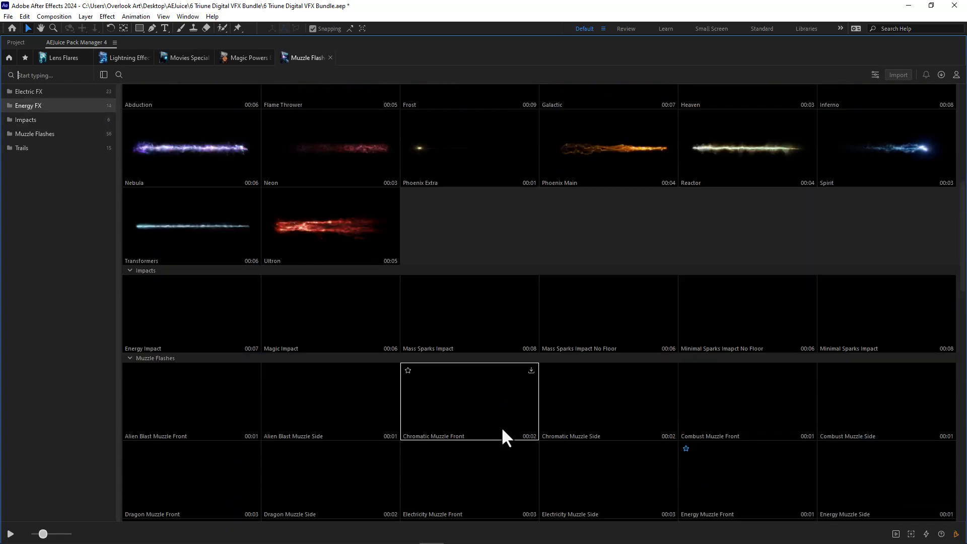
scroll(708, 371, "down", 2)
left_click(710, 353)
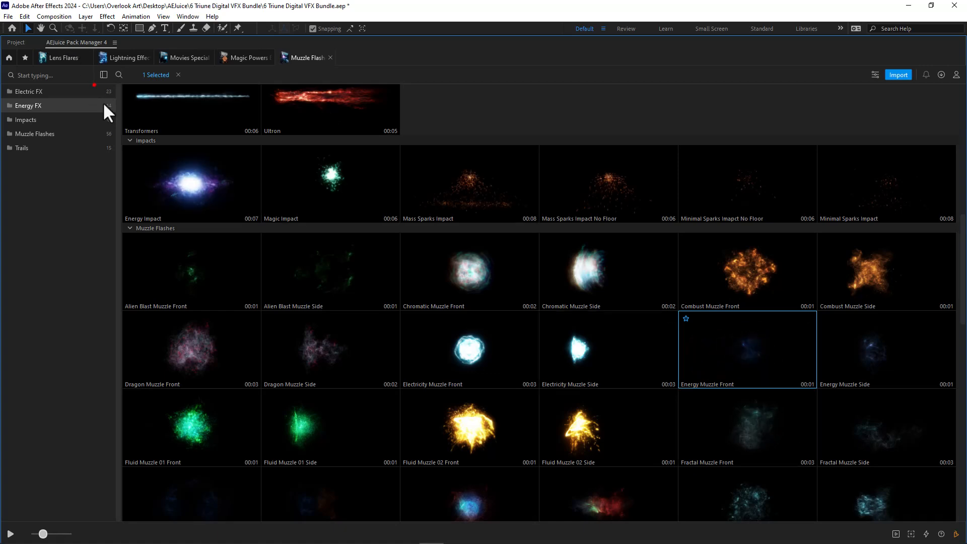
key("grave")
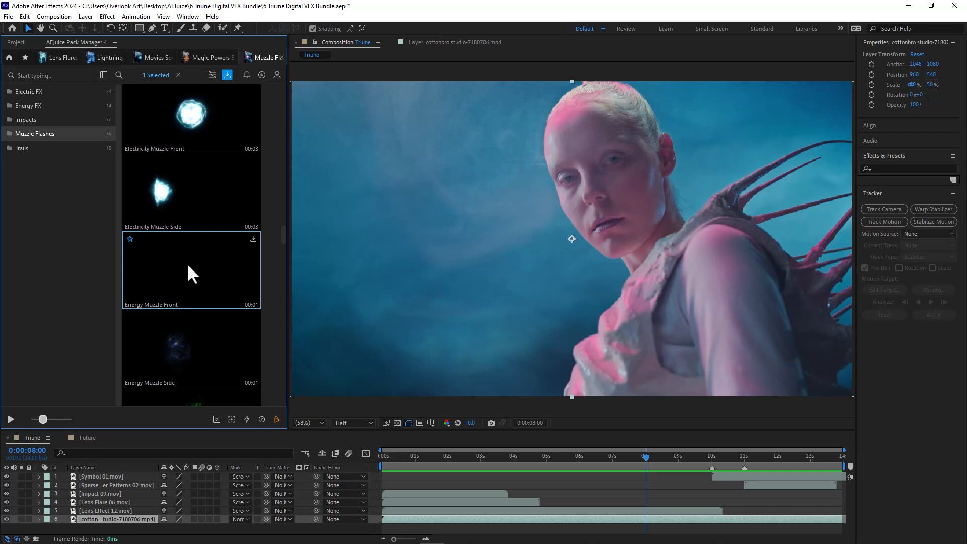
left_click(253, 237)
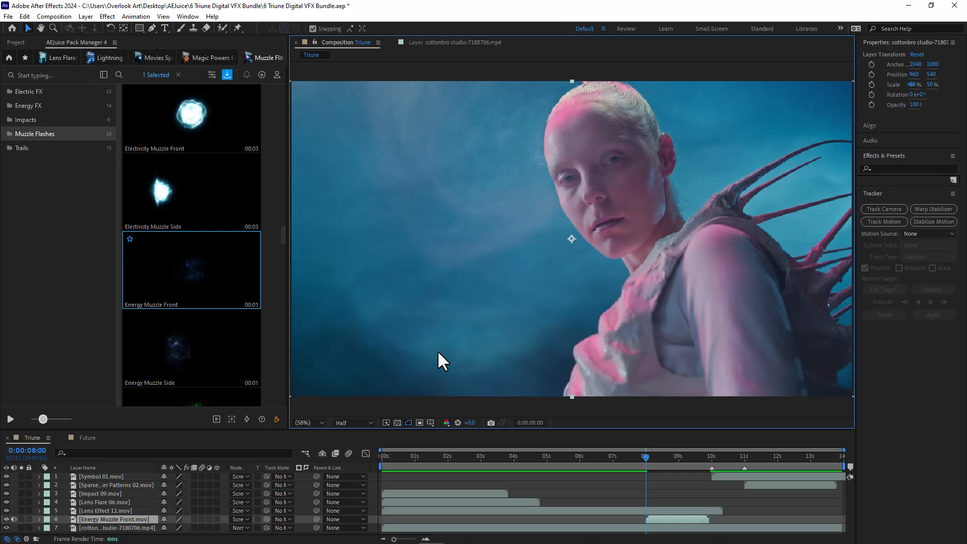
left_click_drag(116, 518, 118, 475)
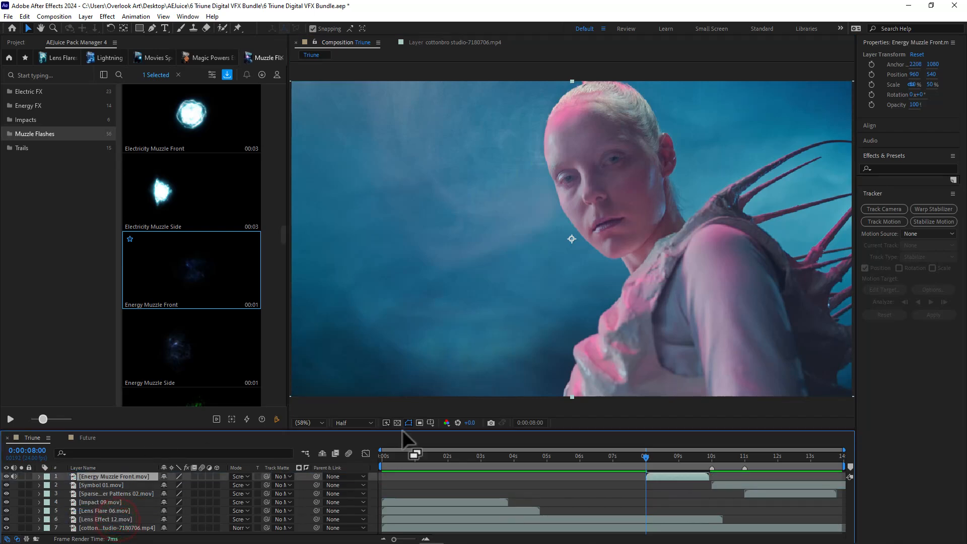
left_click_drag(407, 429, 409, 400)
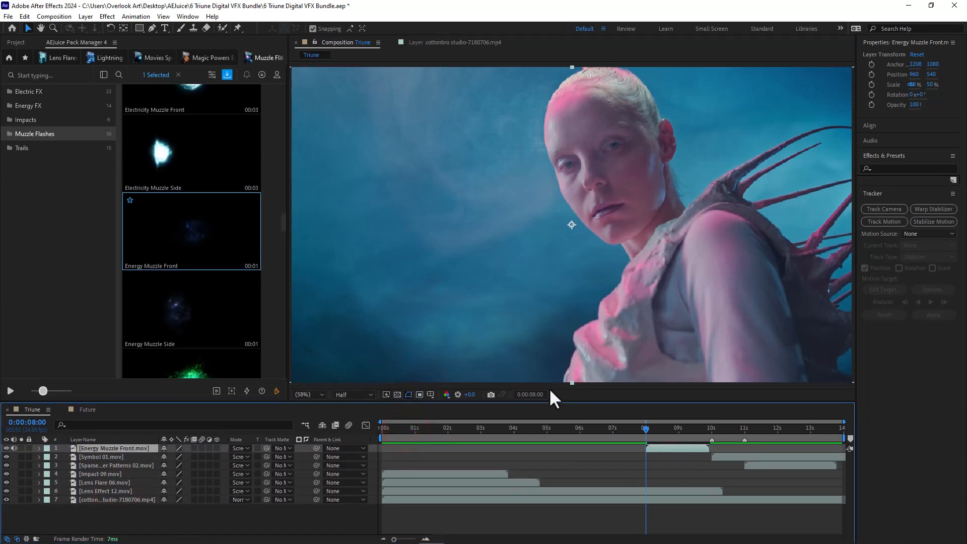
Set the Energy Muzzle Front layer's Scale to 2% while viewing the flash at 0:00:08:02.
mouse_move(662, 430)
left_mouse_down()
mouse_move(690, 434)
mouse_move(647, 443)
left_mouse_up()
left_click(97, 448)
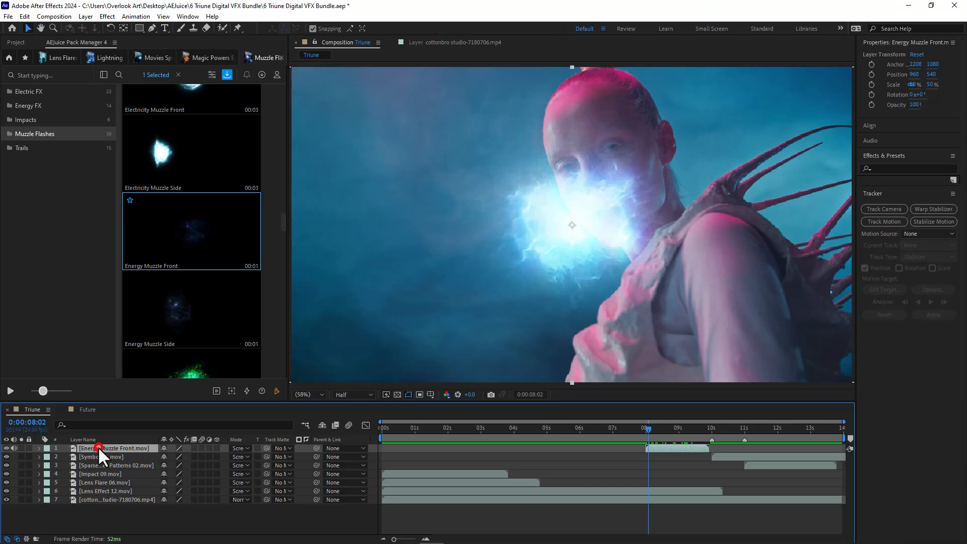
key("s")
left_click(186, 457)
type("2")
key("Return")
Place the shrunken flash over the woman's eye nearer her ear, about 1101, 275, and move the playhead to 0:00:08:00.
scroll(579, 237, "up", 4)
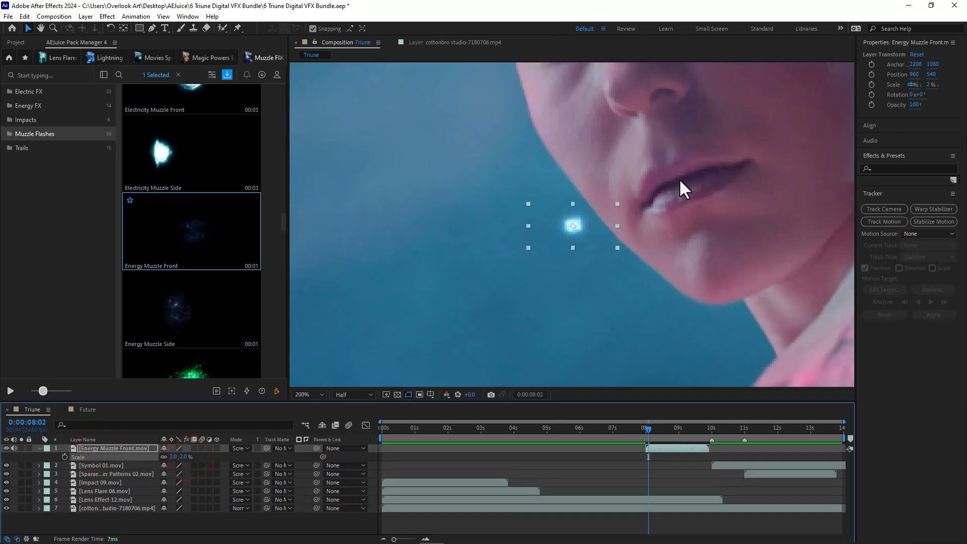
left_click_drag(680, 188, 484, 332)
left_click_drag(417, 369, 562, 106)
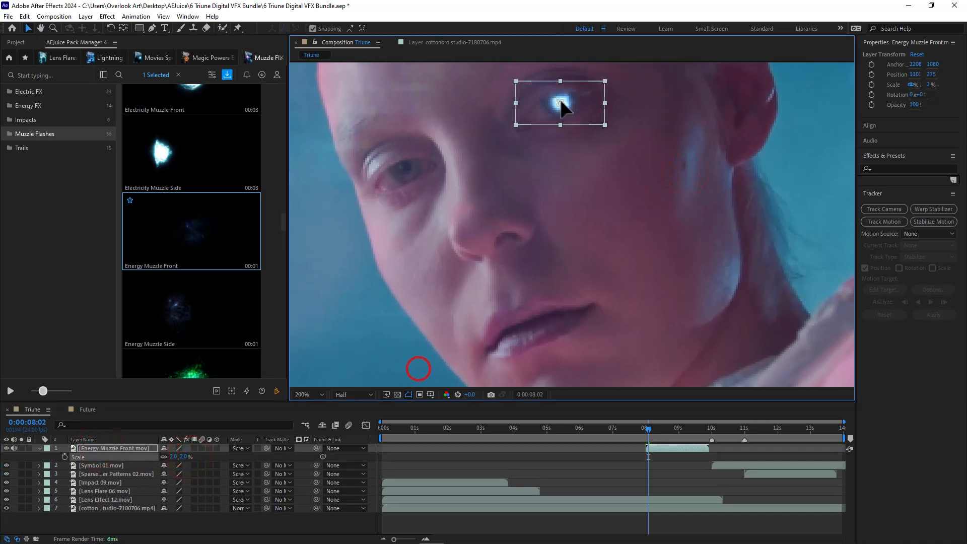
left_click(646, 431)
left_click(645, 433)
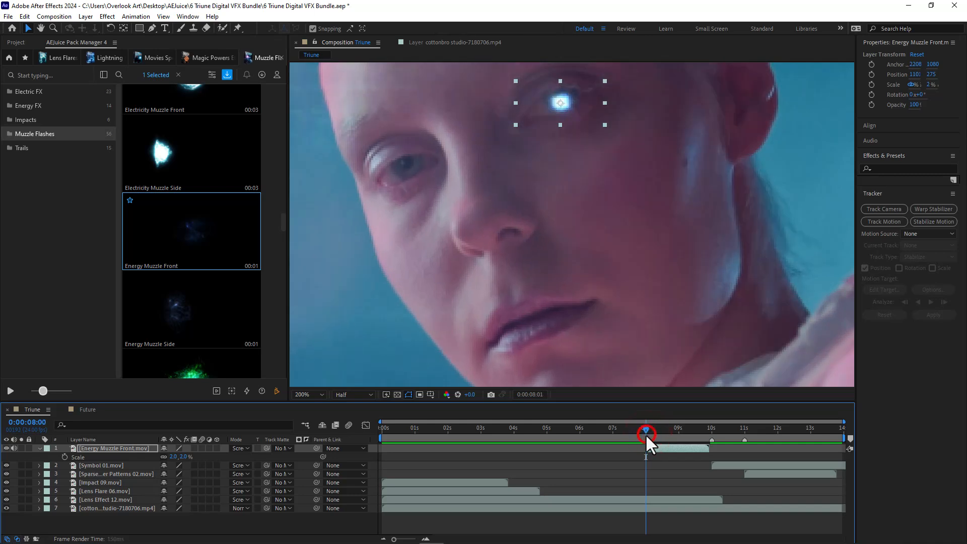
Duplicate Energy Muzzle Front, place the copy on the other eye at about 949, 333, and nudge the original to about 1104, 269.5.
key("ctrl+d")
key("p")
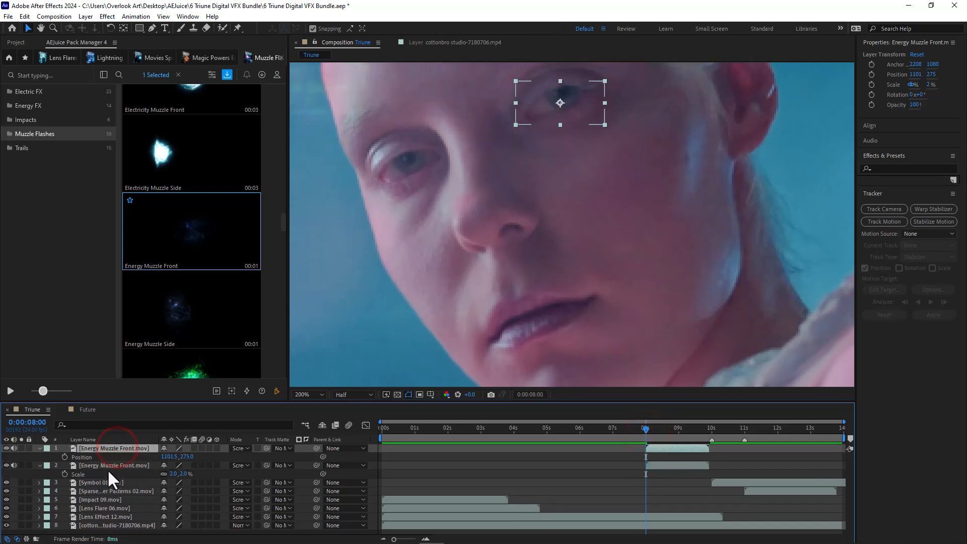
left_click(99, 465)
key("p")
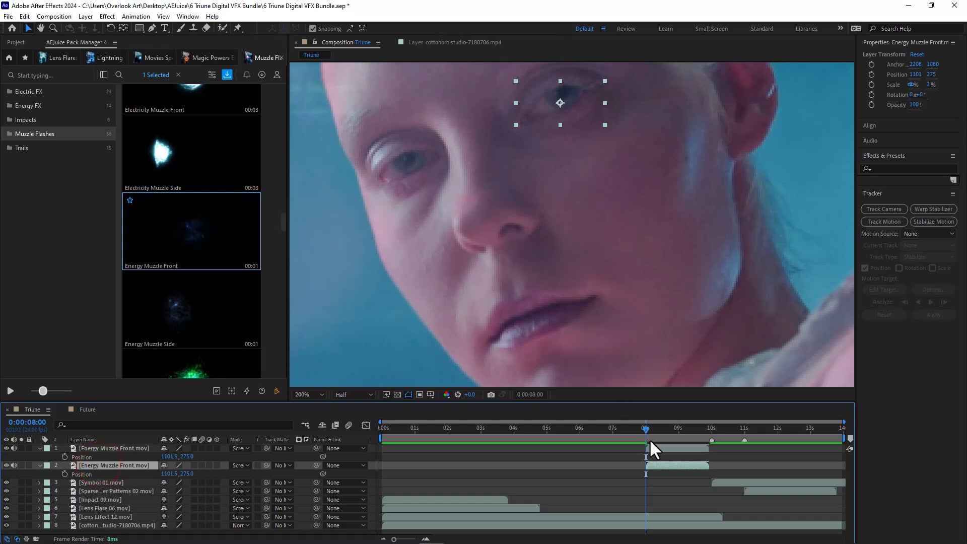
left_click_drag(551, 105, 403, 162)
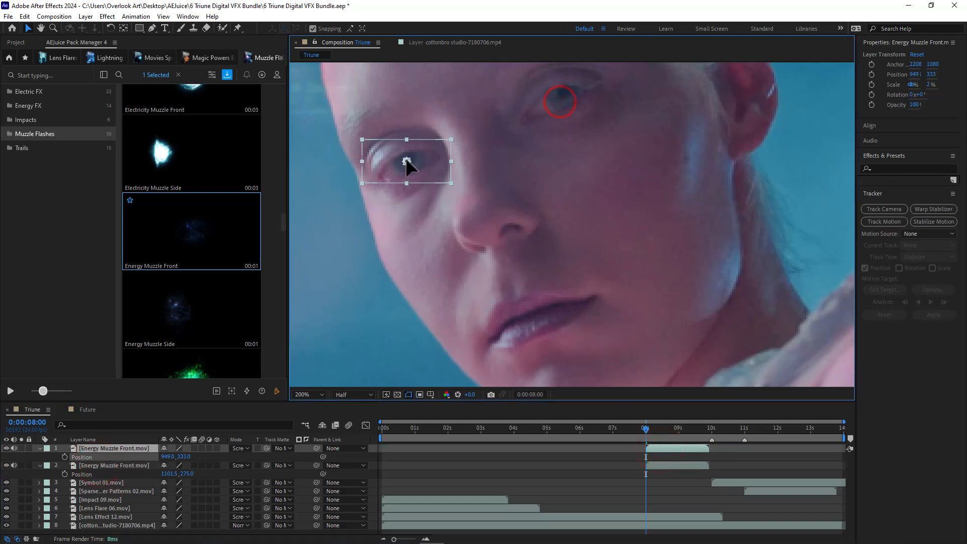
left_click(656, 465)
left_click_drag(560, 100, 563, 95)
Keyframe both flash layers' Position at 0:00:08:00 and at 0:00:08:15, where they sit on the eyes at about 908, 407 and 1063.5, 327.
left_click(63, 457)
left_click(65, 473)
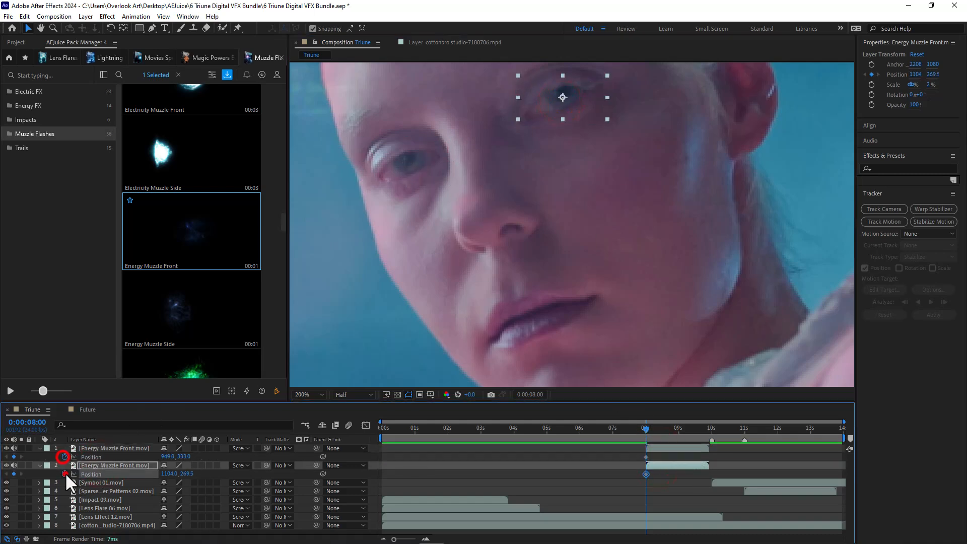
mouse_move(670, 434)
left_mouse_down()
mouse_move(655, 439)
mouse_move(666, 441)
left_mouse_up()
left_click_drag(562, 98, 523, 157)
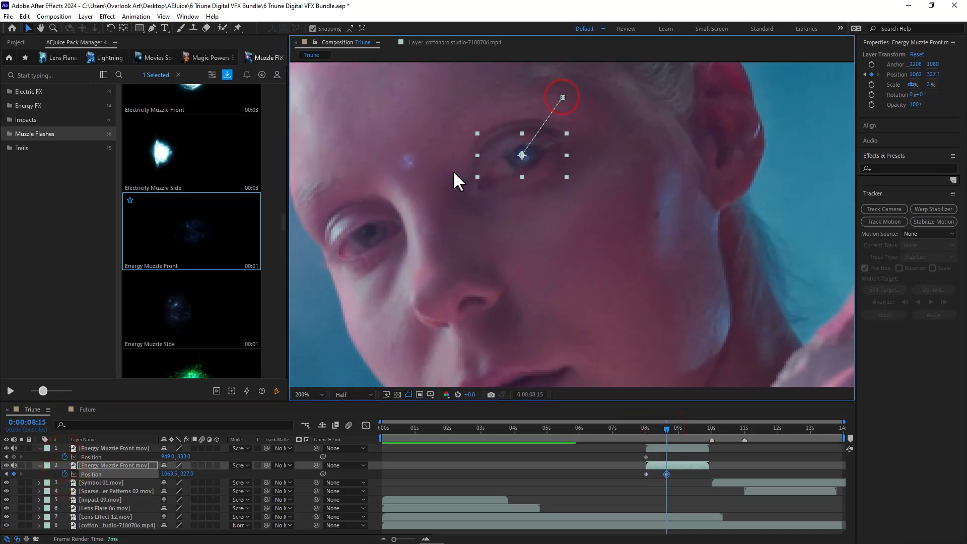
left_click_drag(406, 159, 366, 237)
Add in-between Position keyframes at 0:00:08:07 to realign both flashes with the eyes, about 938, 367.5 and 1091, 294.
left_click_drag(660, 429, 655, 429)
left_click_drag(386, 198, 395, 195)
left_click_drag(540, 128, 549, 121)
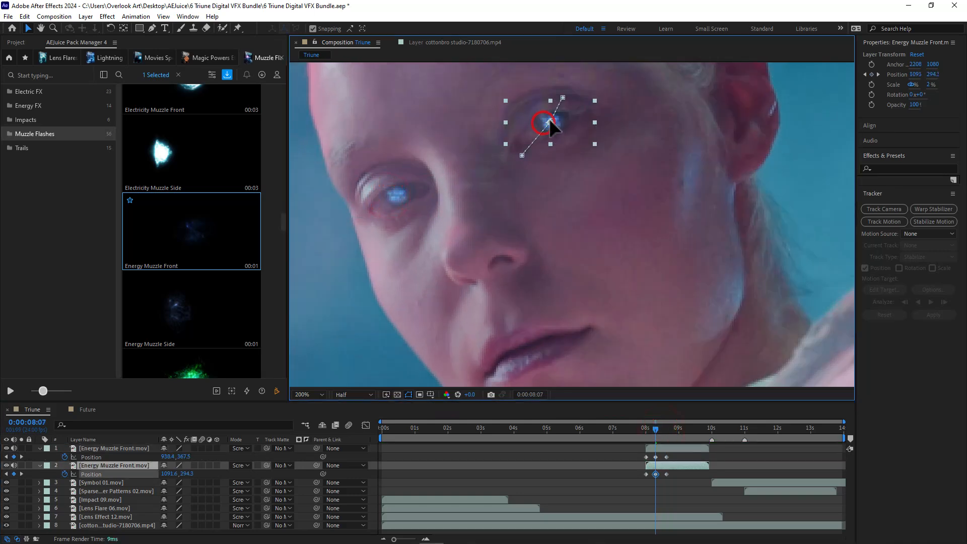
left_click_drag(647, 429, 670, 437)
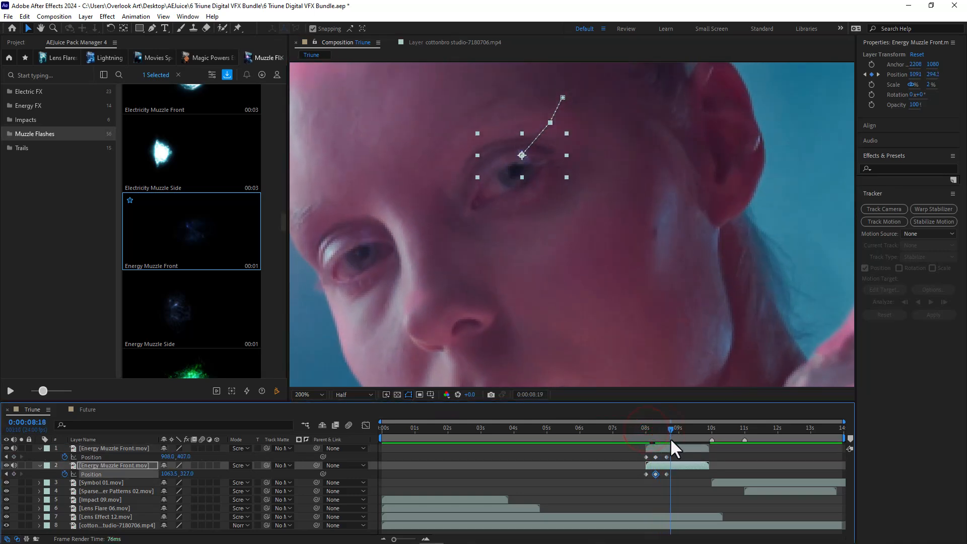
Save the project and preview Triune from the start with the whole frame fitted and both Energy Muzzle Front layers collapsed.
left_click(312, 394)
left_click(304, 216)
key("ctrl+s")
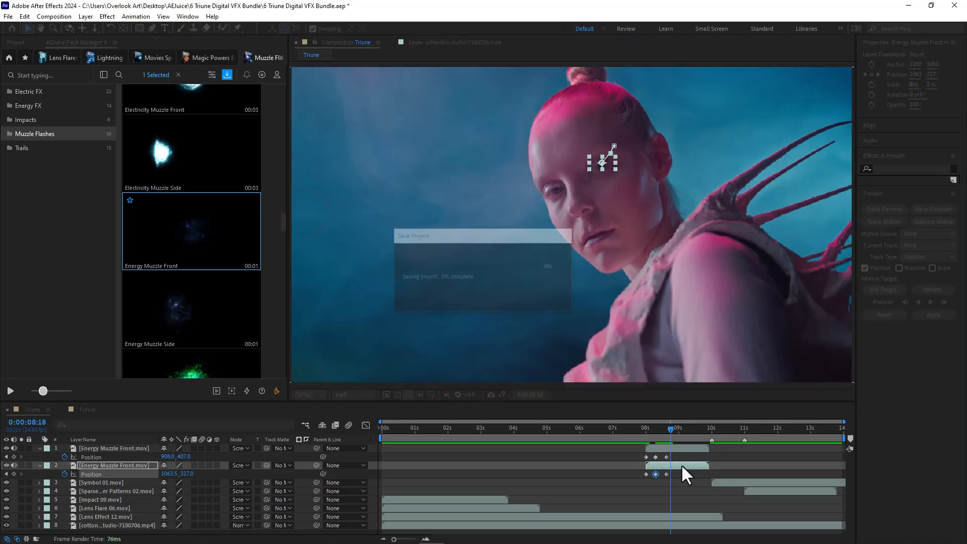
left_click_drag(655, 431, 26, 458)
left_click(694, 487)
left_click(40, 448)
left_click(39, 456)
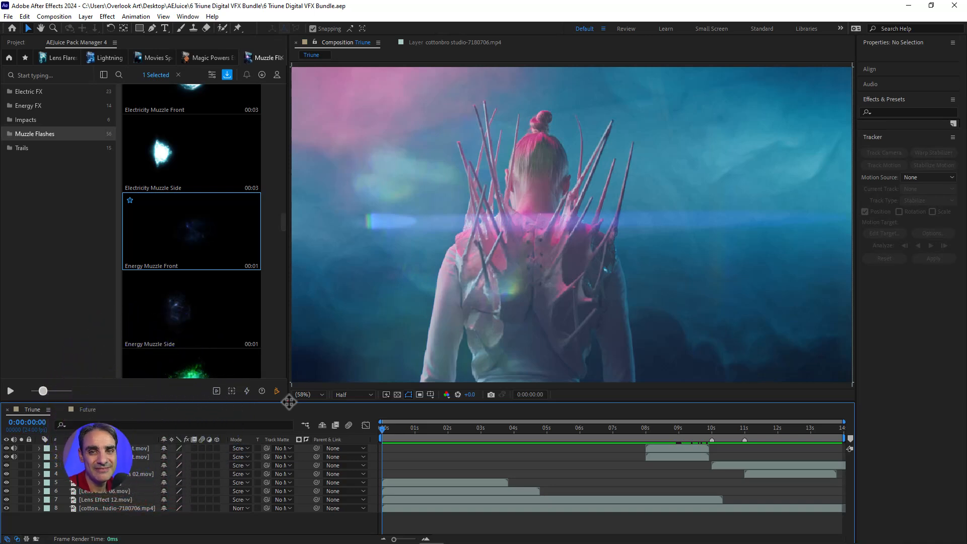
left_click_drag(289, 401, 289, 420)
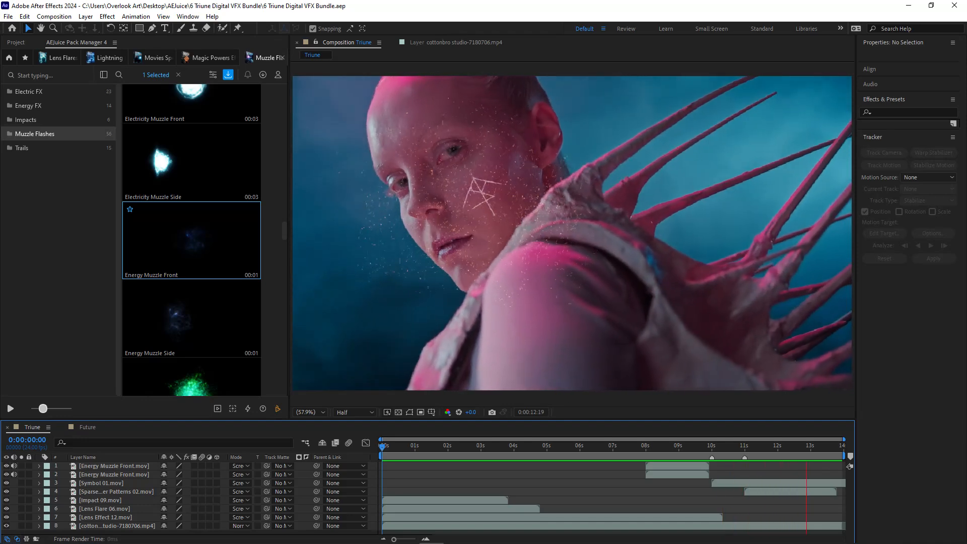
Add Position keyframes to both Energy Muzzle Front layers at 0:00:08:22, moving them together onto the eyes at about 906.5, 438.5 and 1062, 358.5.
mouse_move(674, 452)
left_mouse_down()
mouse_move(665, 456)
mouse_move(675, 460)
left_mouse_up()
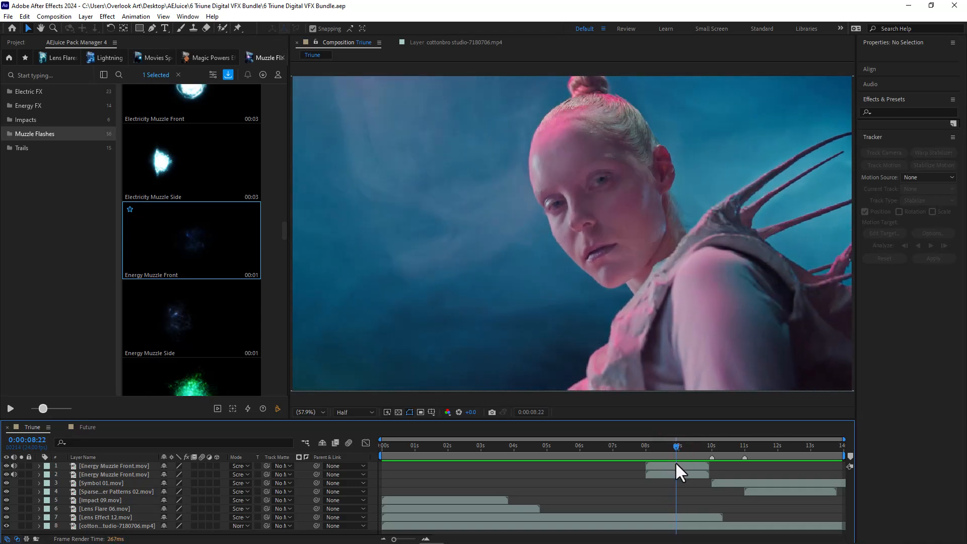
left_click(119, 466)
left_click(119, 471, "shift")
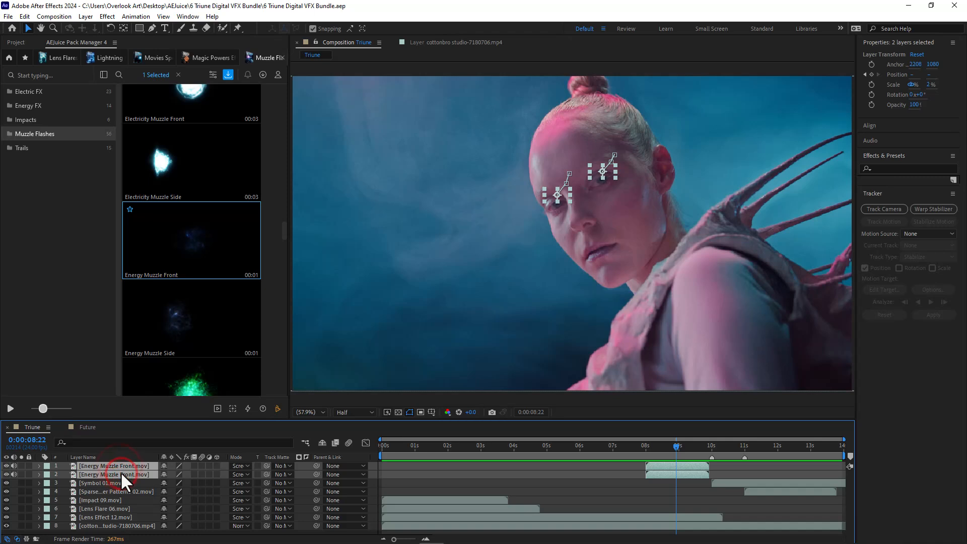
key("p")
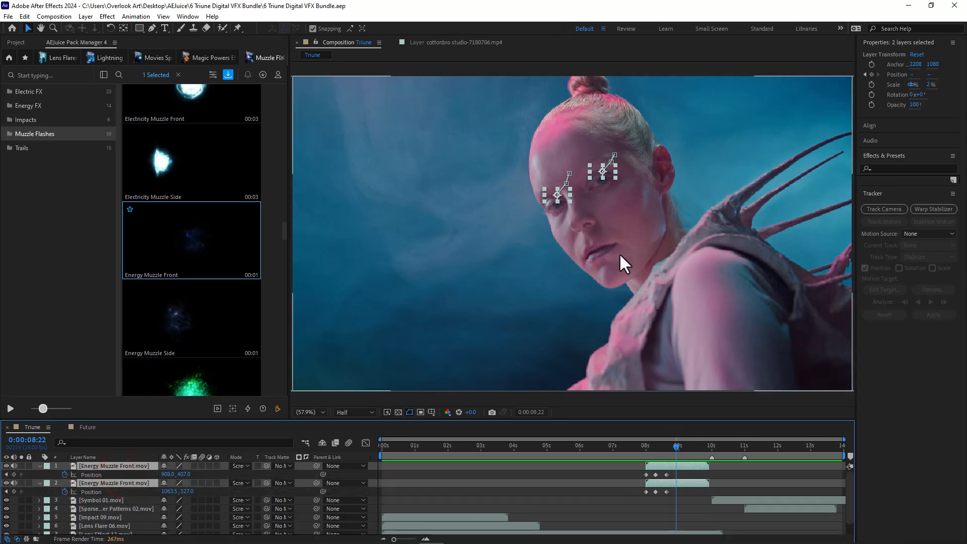
scroll(623, 238, "up", 4)
key("space")
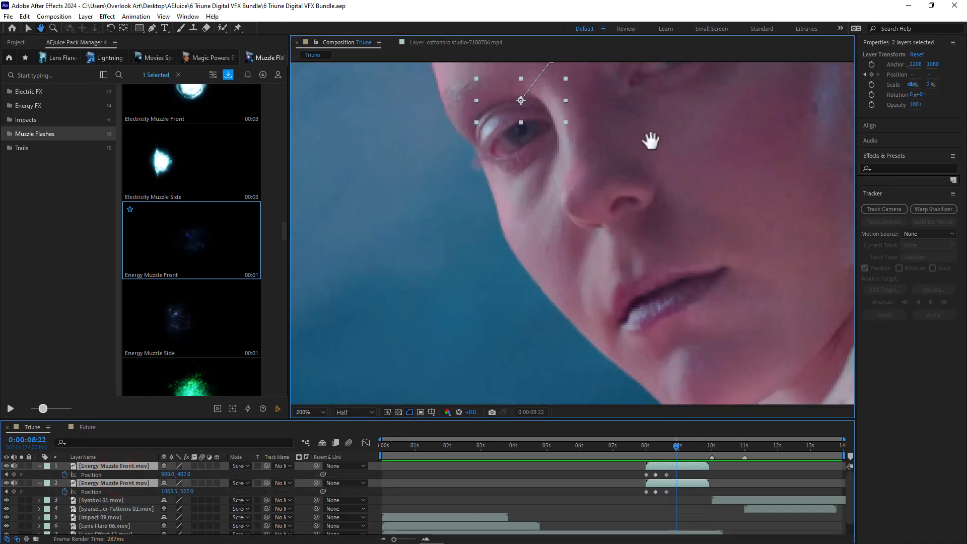
left_click_drag(651, 141, 558, 264)
left_click_drag(583, 150, 582, 181)
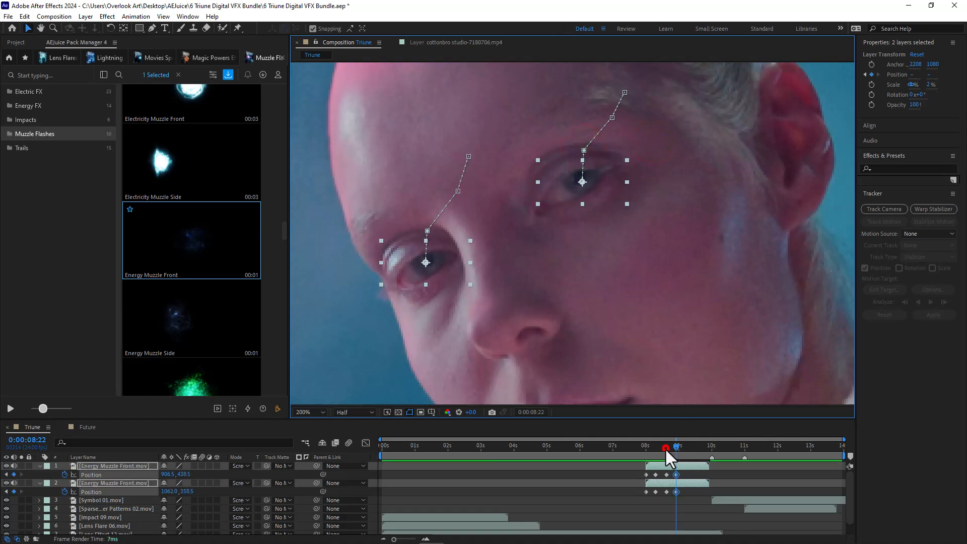
Check the eye flashes around 0:00:08:00 with the whole frame fitted and collapse both Energy Muzzle Front layers.
left_click_drag(664, 448, 678, 453)
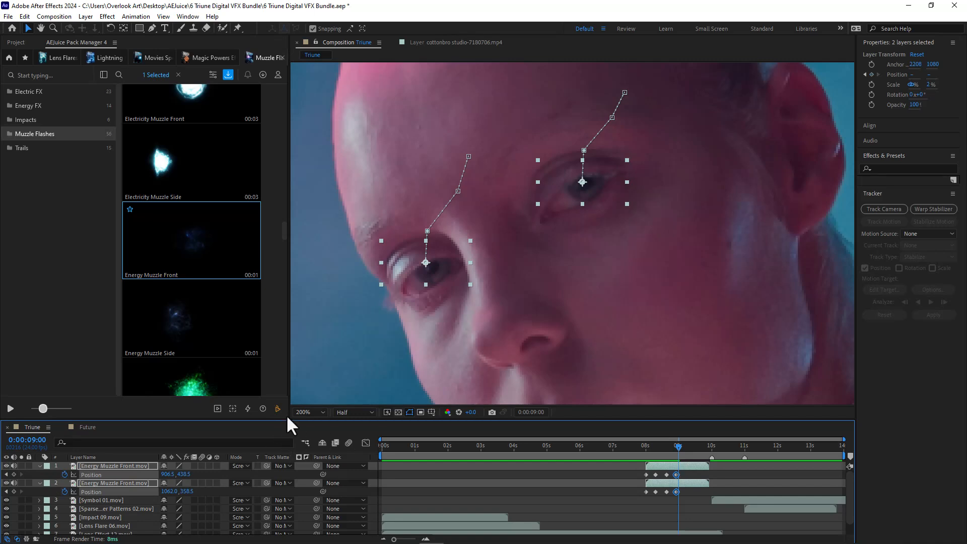
left_click(354, 412)
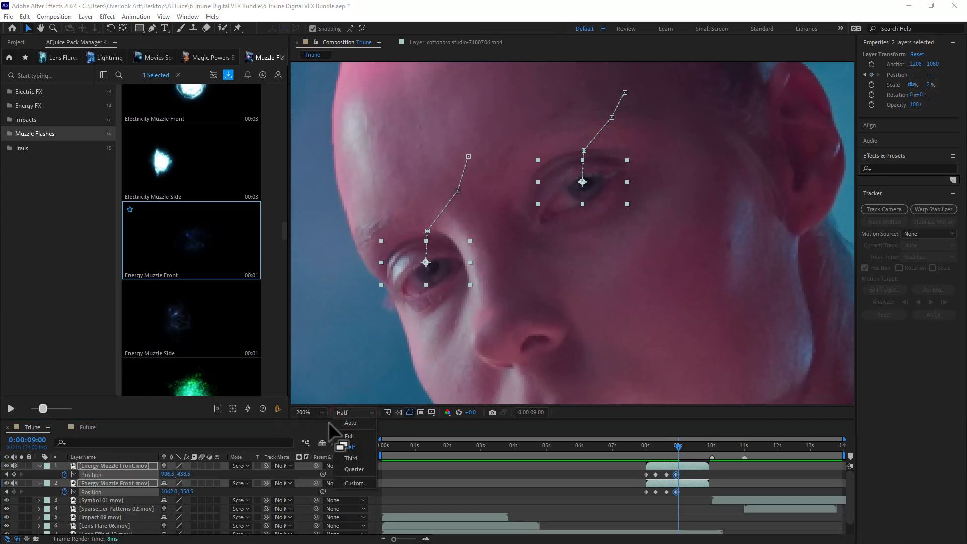
left_click(315, 411)
left_click(315, 233)
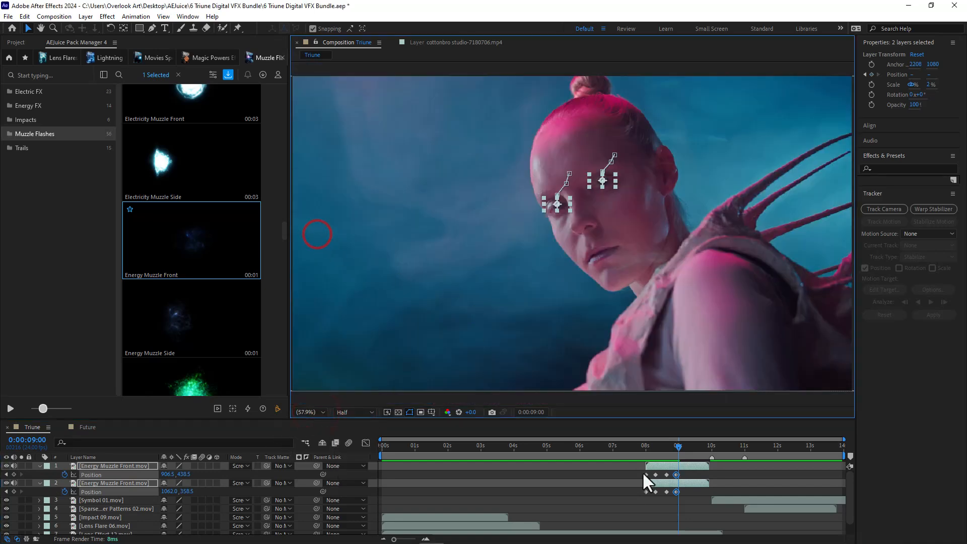
mouse_move(647, 445)
left_mouse_down()
mouse_move(660, 448)
mouse_move(647, 448)
left_mouse_up()
left_click(627, 515)
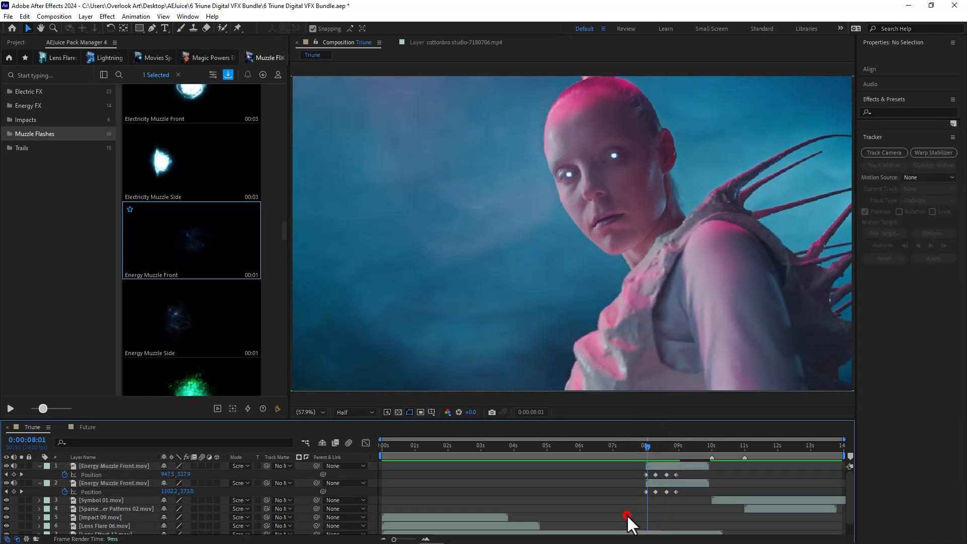
left_click(39, 465)
left_click(39, 473)
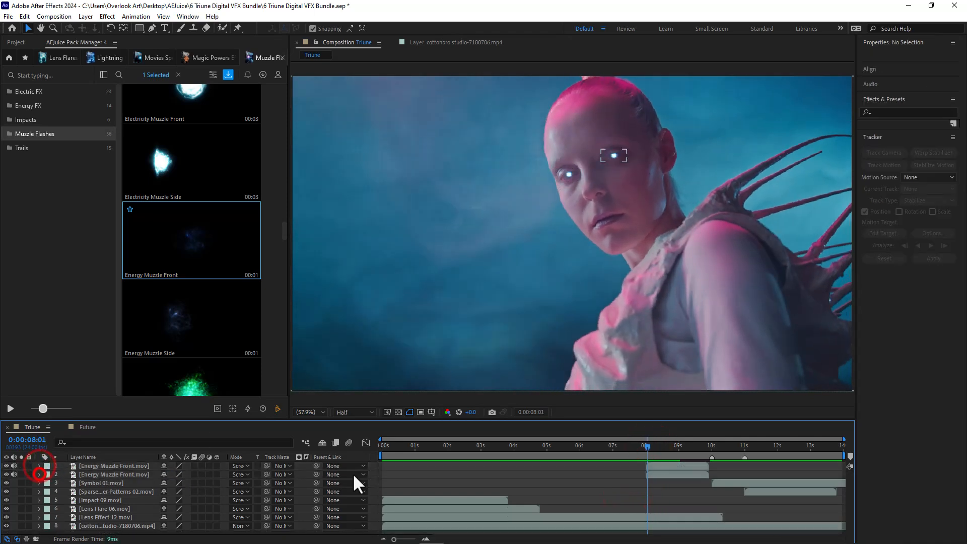
left_click(645, 448)
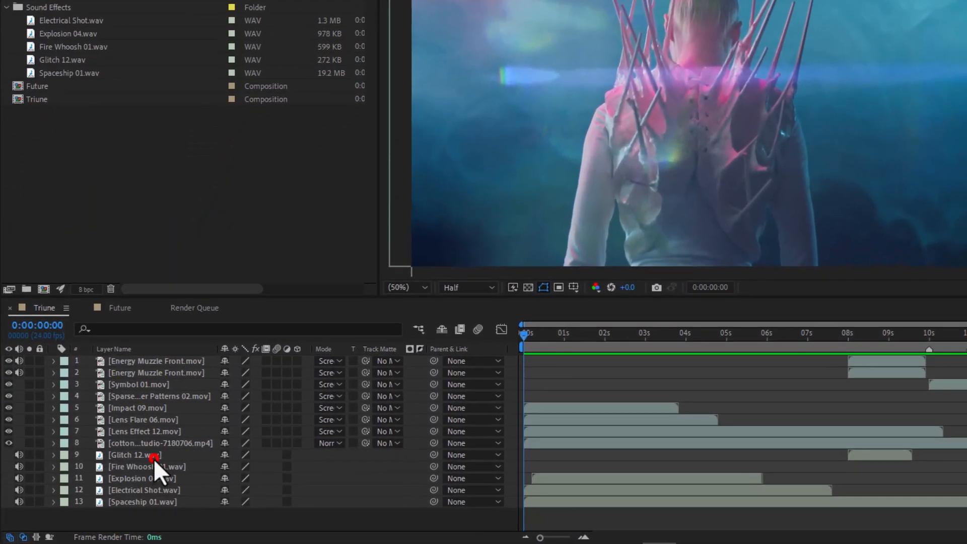
Review the sound effect layers in the Triune timeline and select all five WAV files in the project's Sound Effects folder.
left_click(112, 479)
left_click(159, 468)
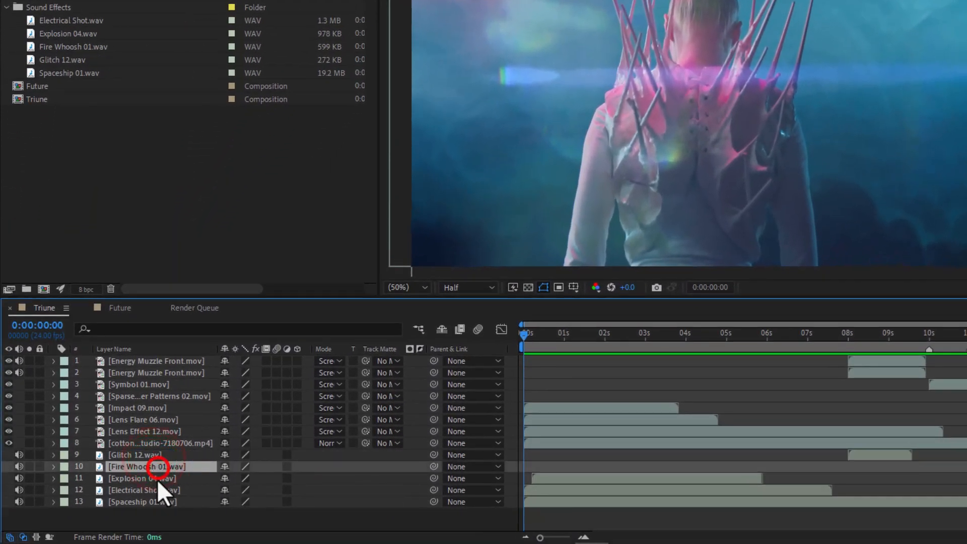
left_click(157, 479)
left_click(159, 492)
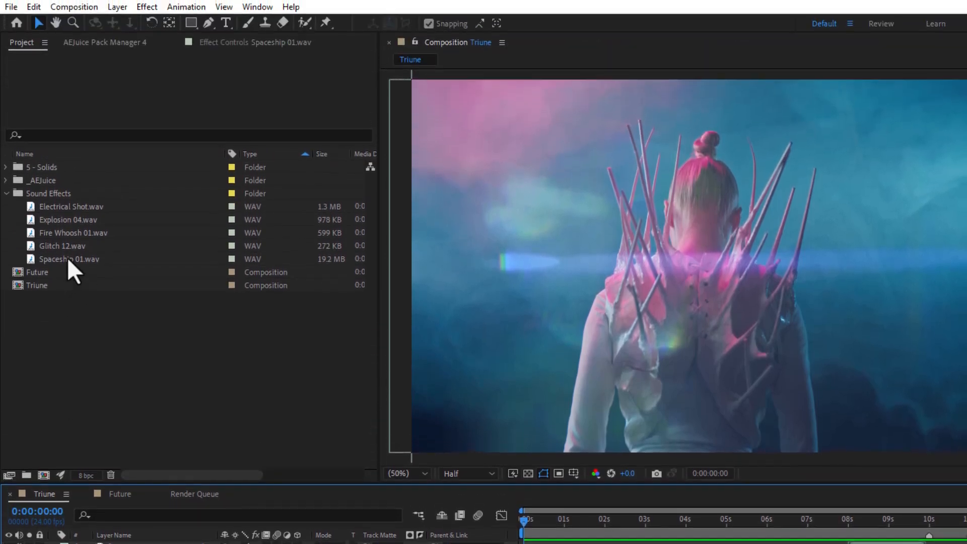
left_click(67, 257)
left_click(64, 206, "shift")
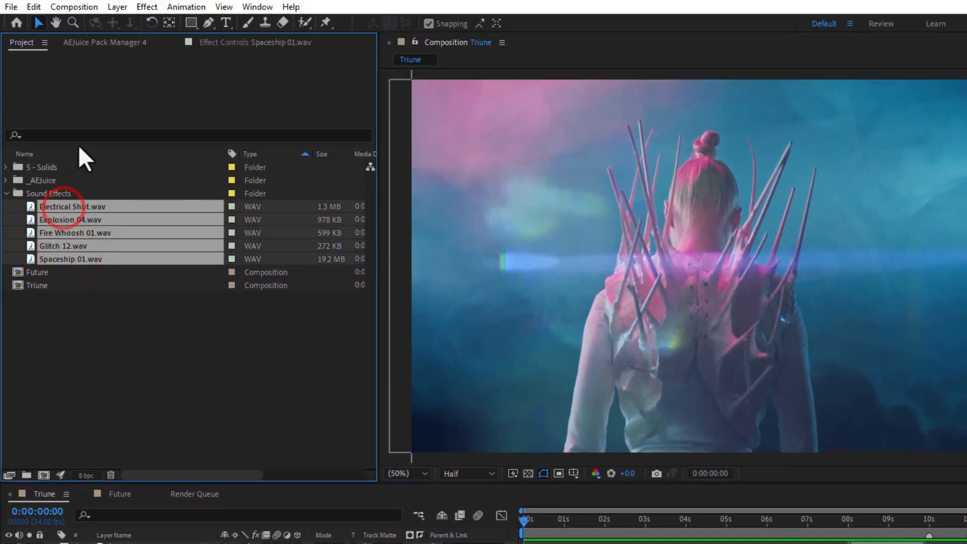
Look through both open Sound Effects packs and the pack library in AEJuice Pack Manager, and return to the project files.
left_click(91, 42)
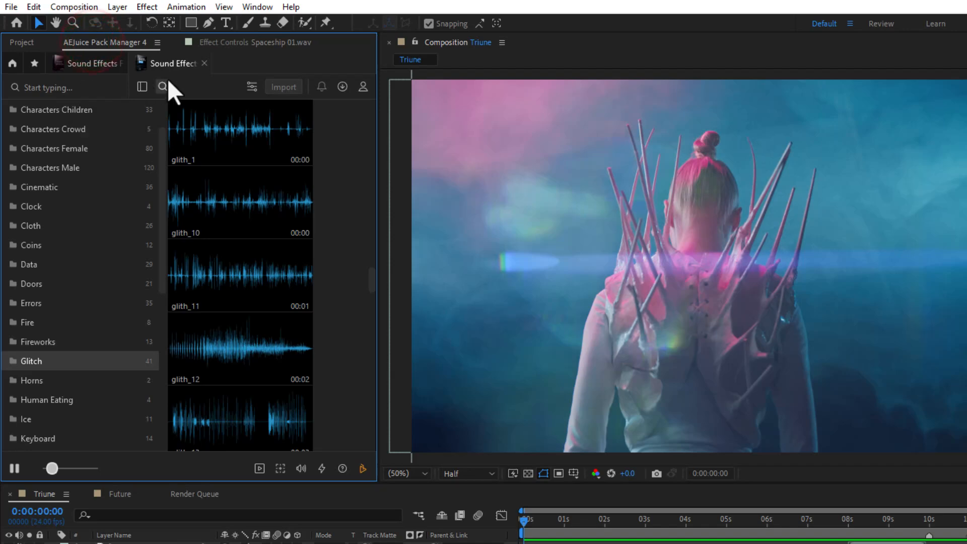
left_click(106, 62)
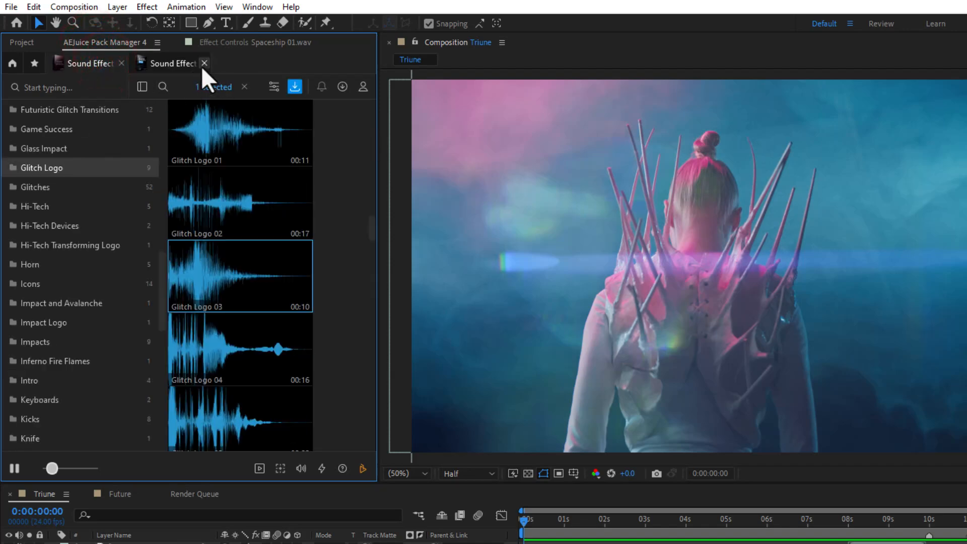
left_click(177, 65)
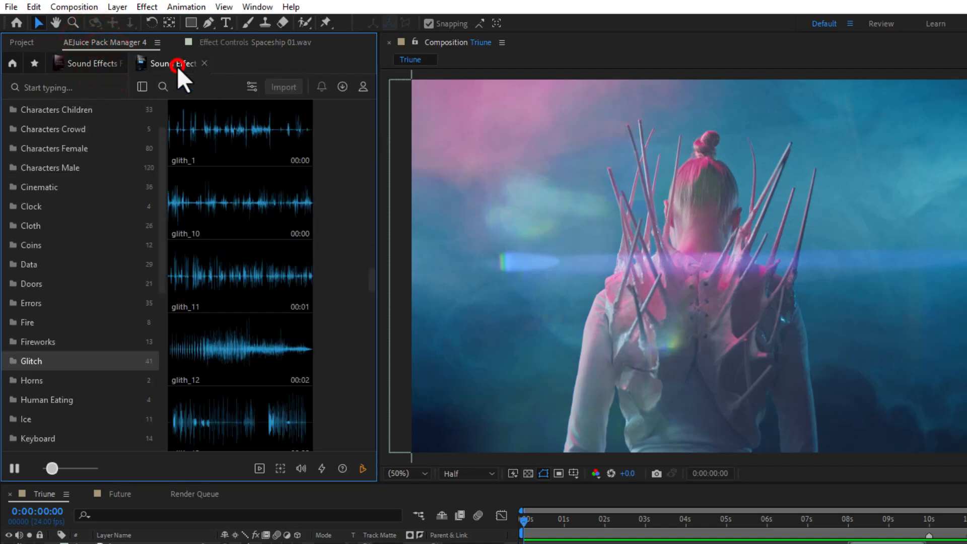
left_click(12, 63)
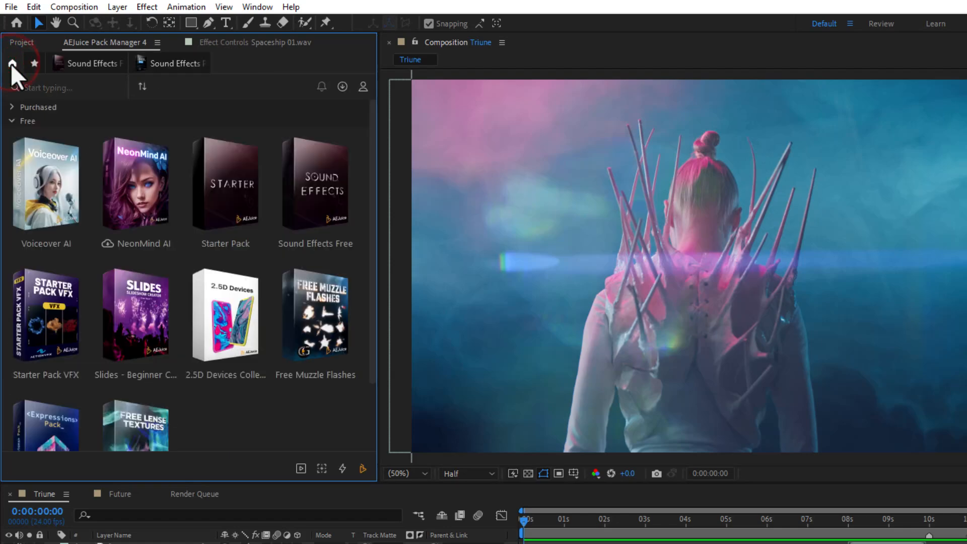
left_click(30, 41)
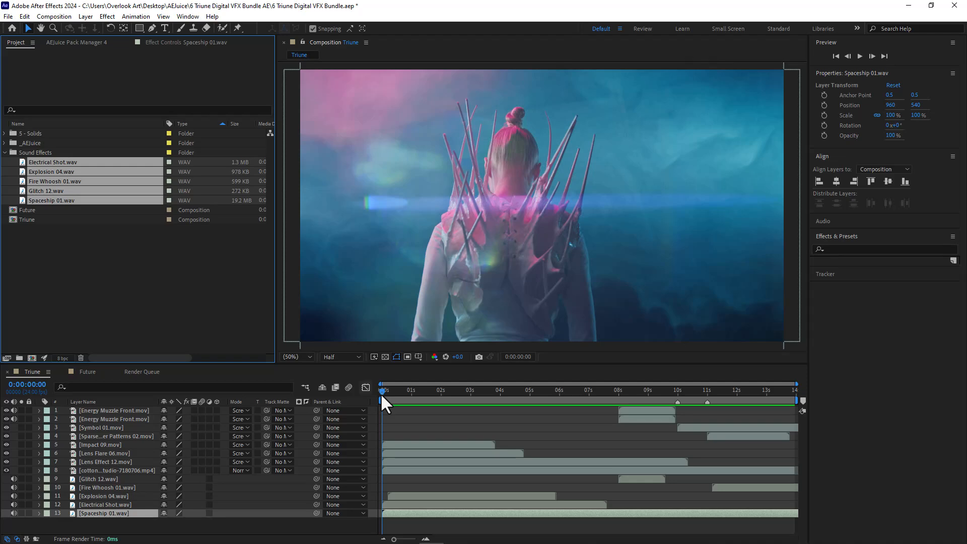
Play the Triune composition from the start with its viewer maximized, and restore the panel layout.
left_click(330, 43)
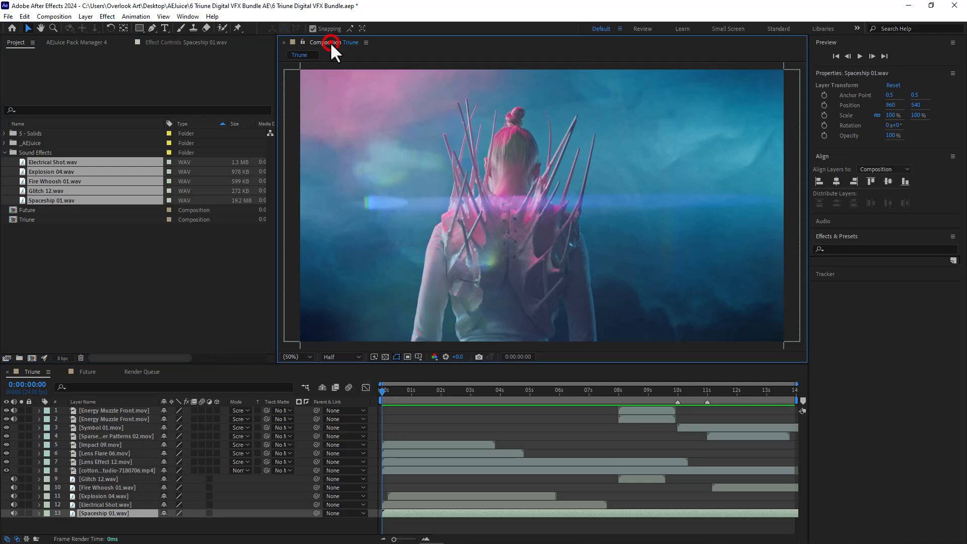
double_click(334, 42)
key("space")
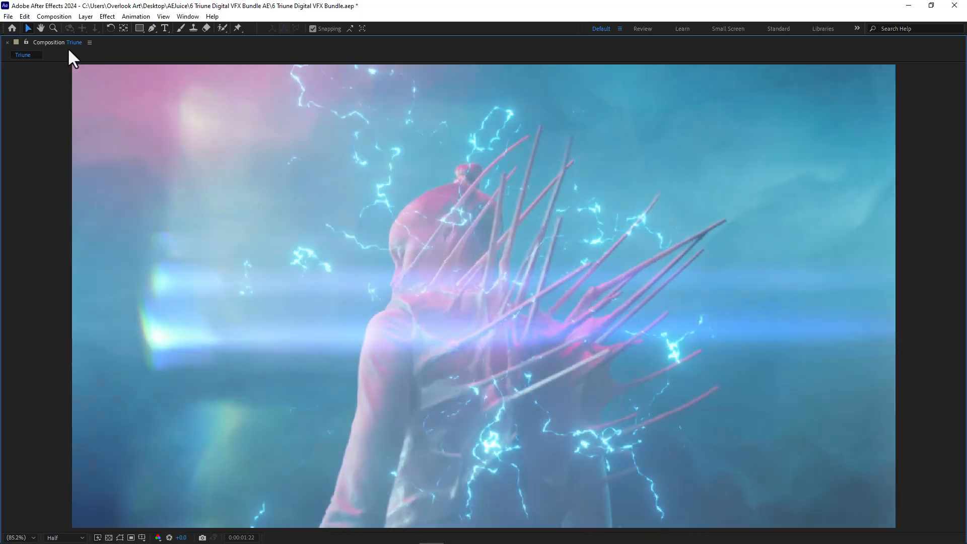
double_click(48, 41)
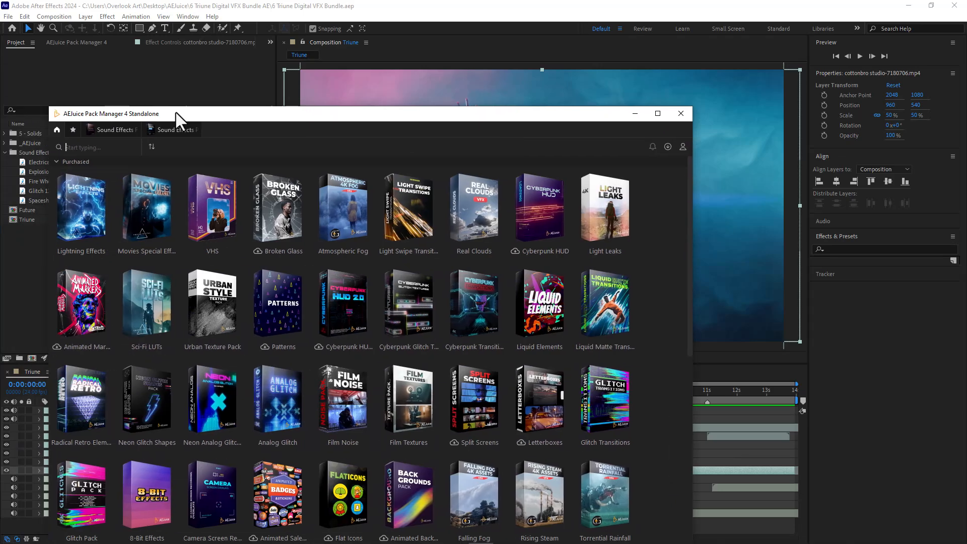
Search the standalone AEJuice Pack Manager for "sci" and open the Sci-Fi LUTs pack.
left_click_drag(179, 119, 295, 57)
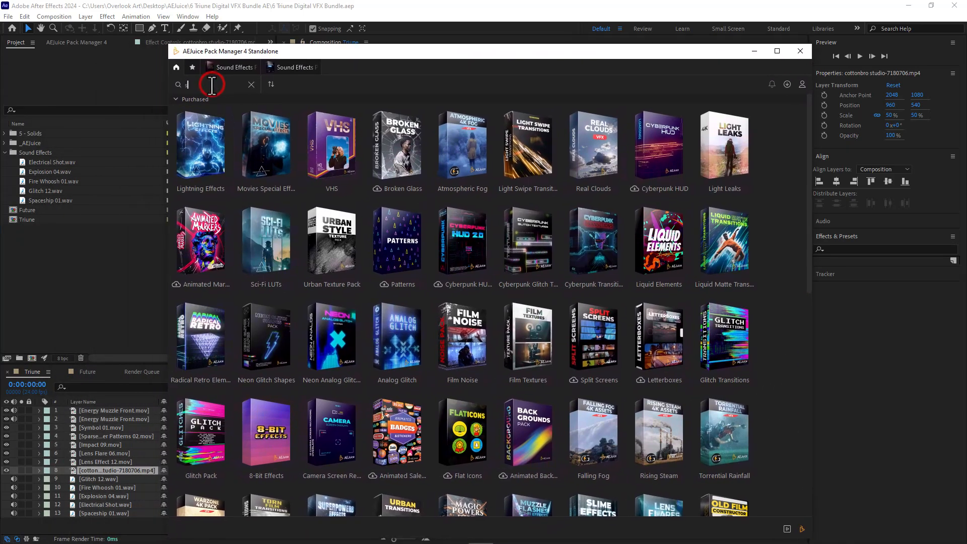
type("ci")
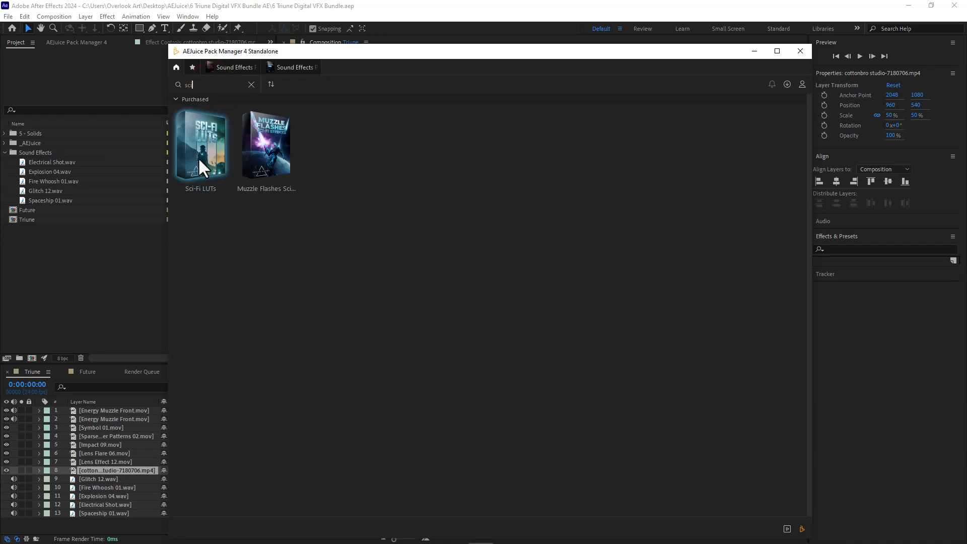
left_click(198, 157)
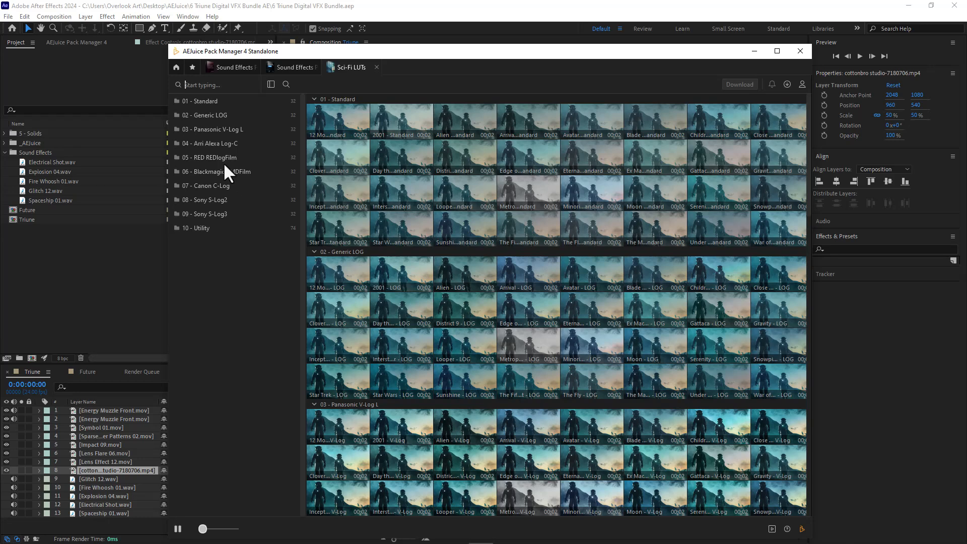
Browse the Sci-Fi LUTs categories from Generic LOG through Sony S-Log3 and examine their preview thumbnails.
left_click(216, 110)
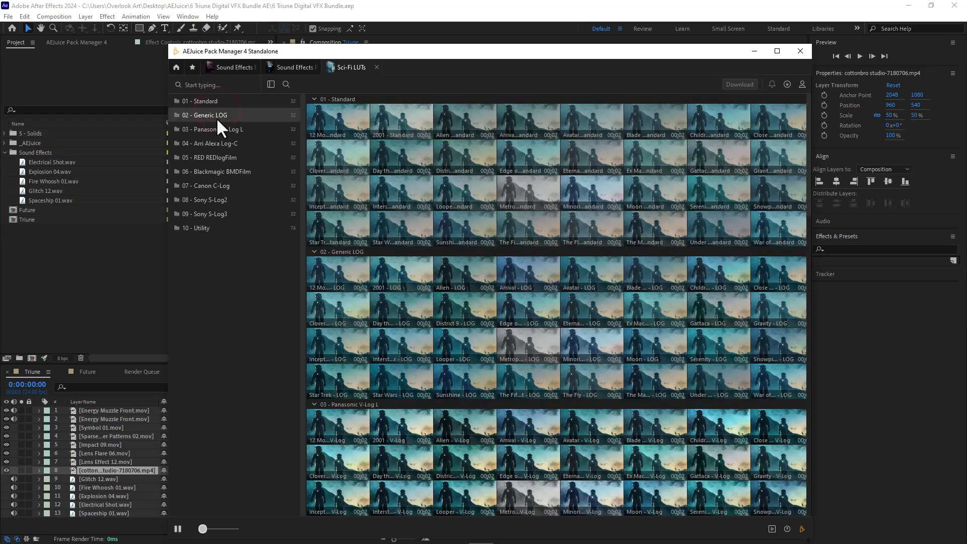
left_click(216, 127)
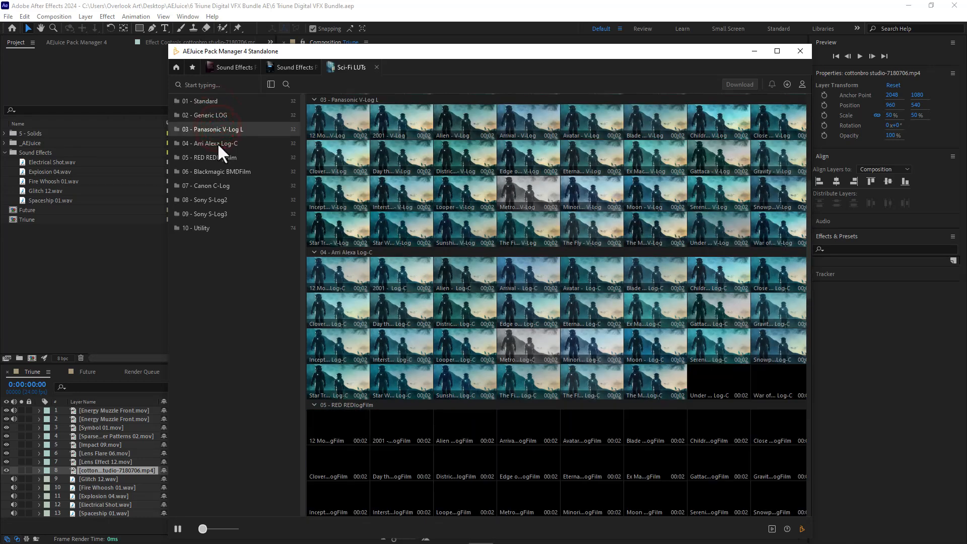
left_click(218, 144)
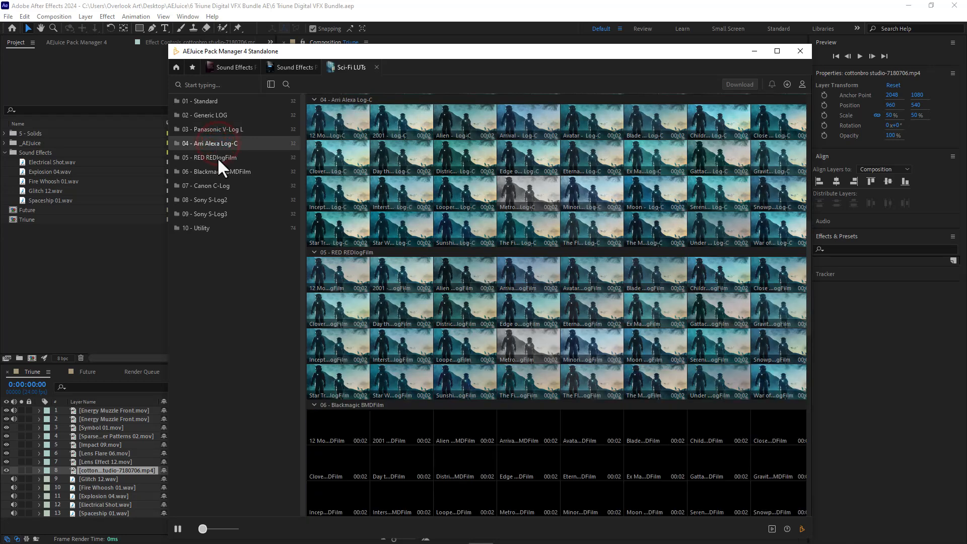
left_click(216, 157)
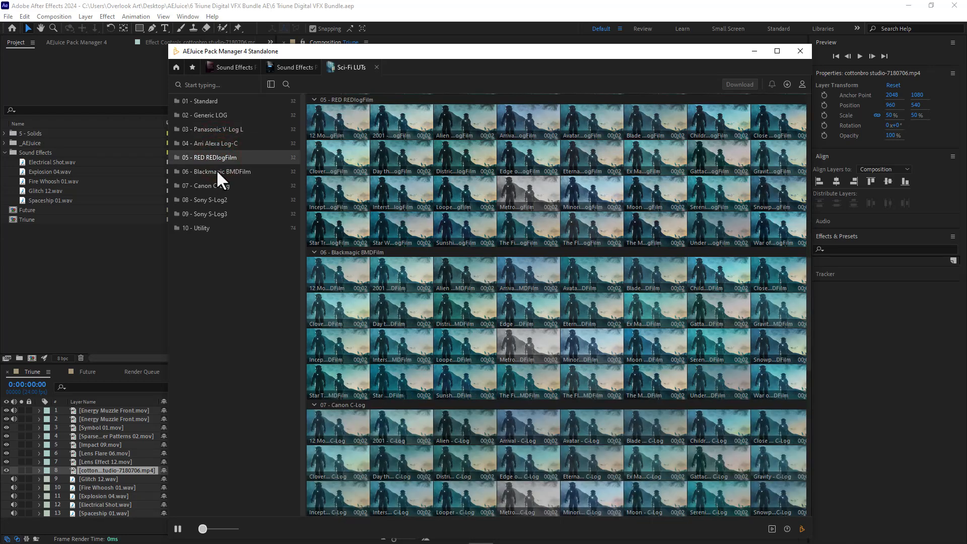
left_click(216, 170)
left_click(215, 183)
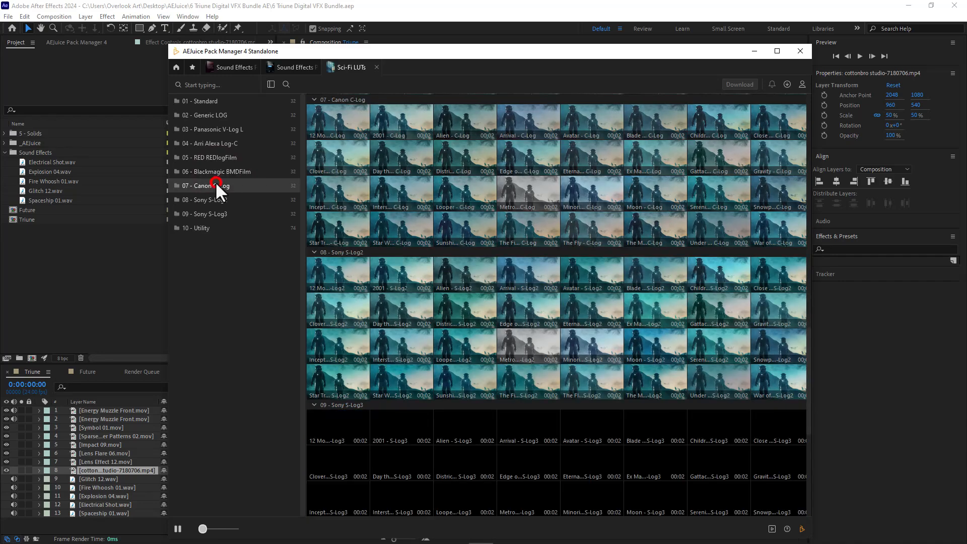
left_click(216, 197)
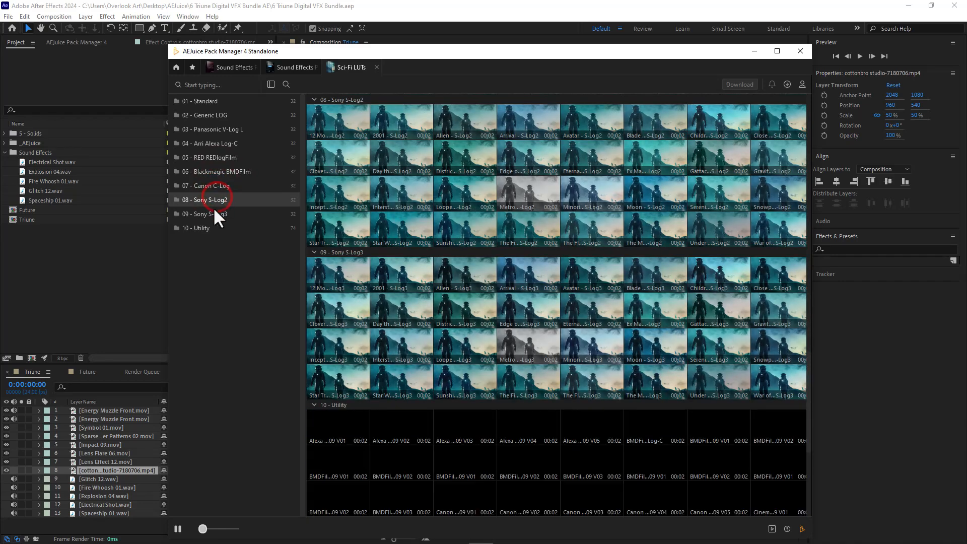
left_click(213, 211)
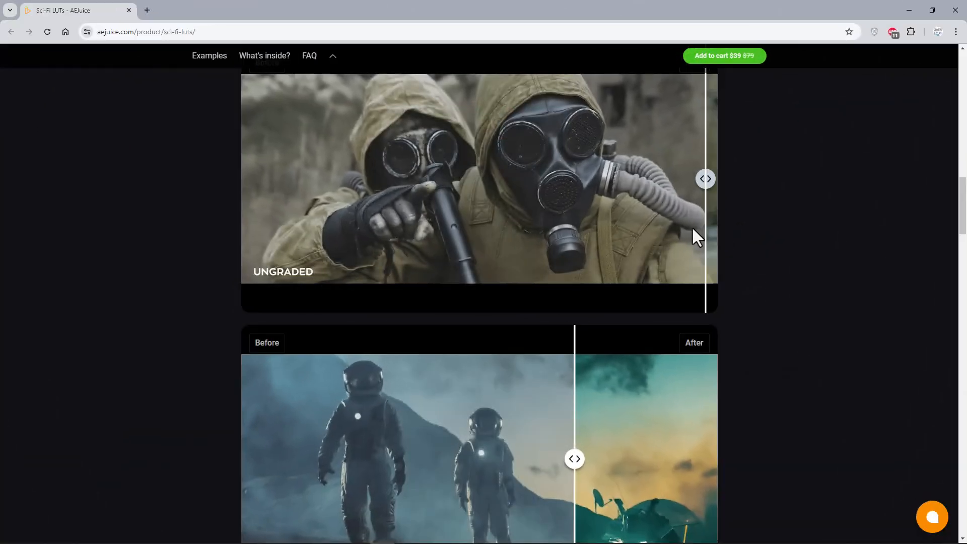
On the Sci-Fi LUTs product page in the browser, compare the ungraded images with the Gravity and District 9 LUT versions.
left_click_drag(695, 232, 235, 227)
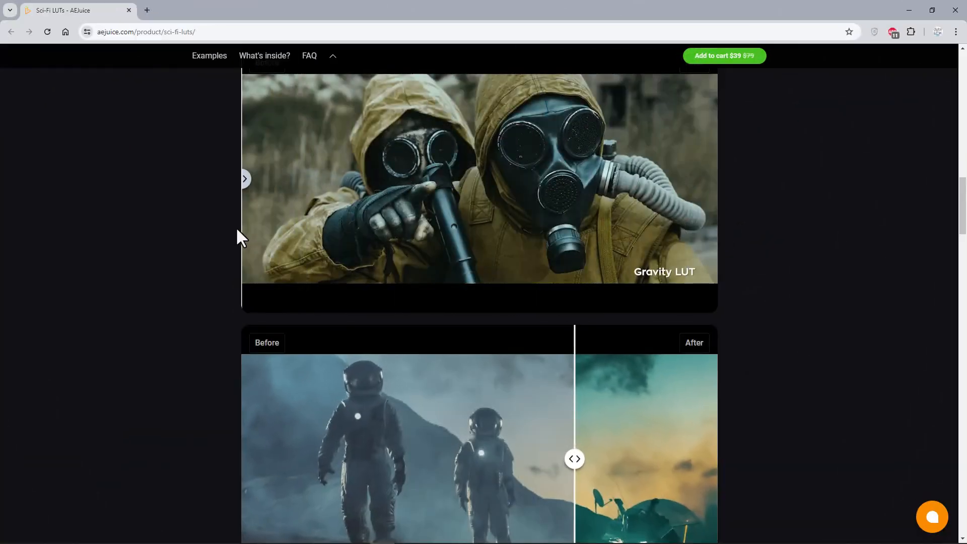
scroll(715, 444, "down", 2)
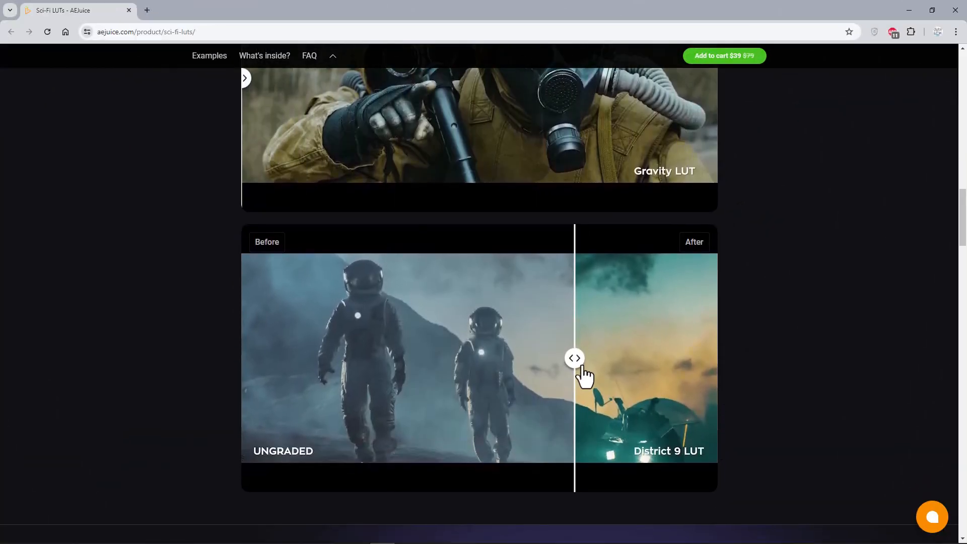
left_click_drag(576, 363, 300, 427)
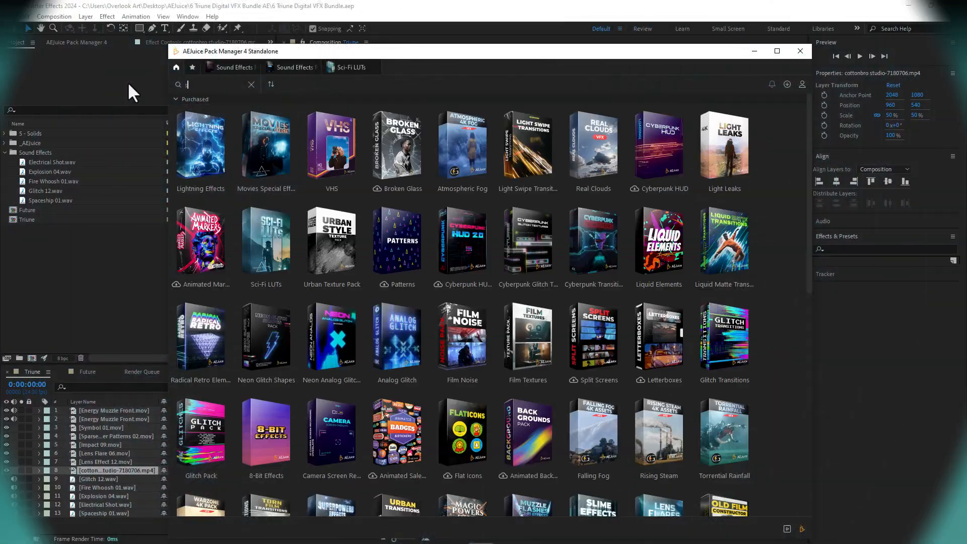
Find and open the Slime Effects pack in Pack Manager, and preview its Slime and Tears, Surfaces and Tendrils clips.
type("lime")
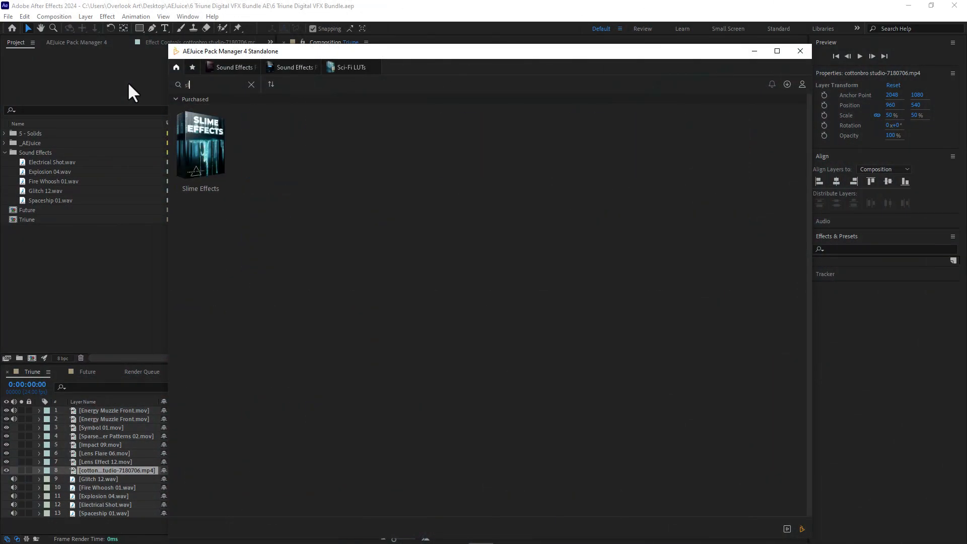
left_click(189, 133)
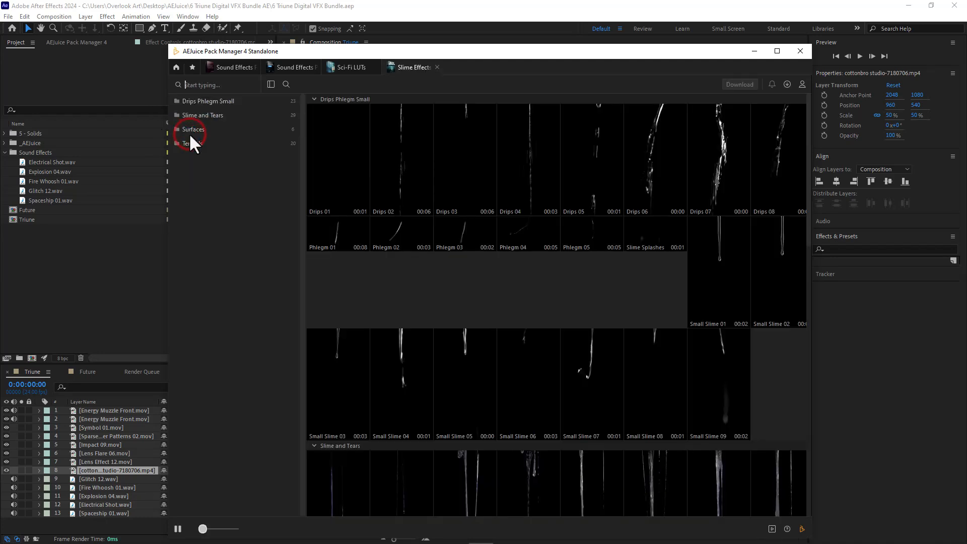
mouse_move(423, 162)
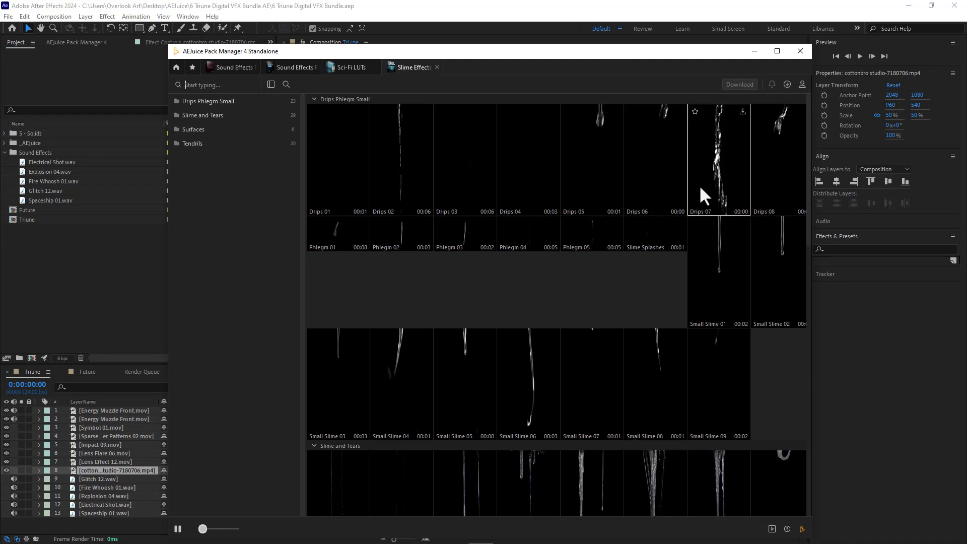
left_click(212, 113)
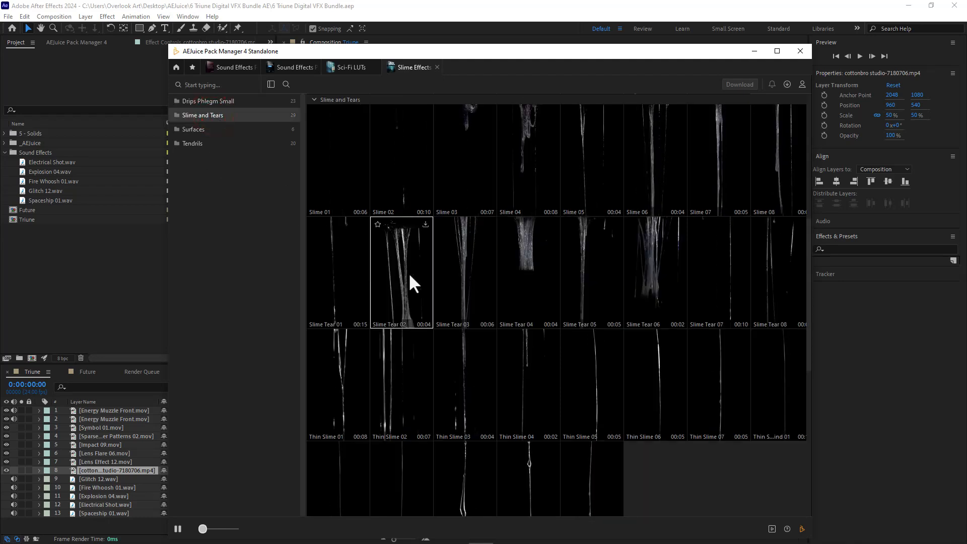
mouse_move(437, 270)
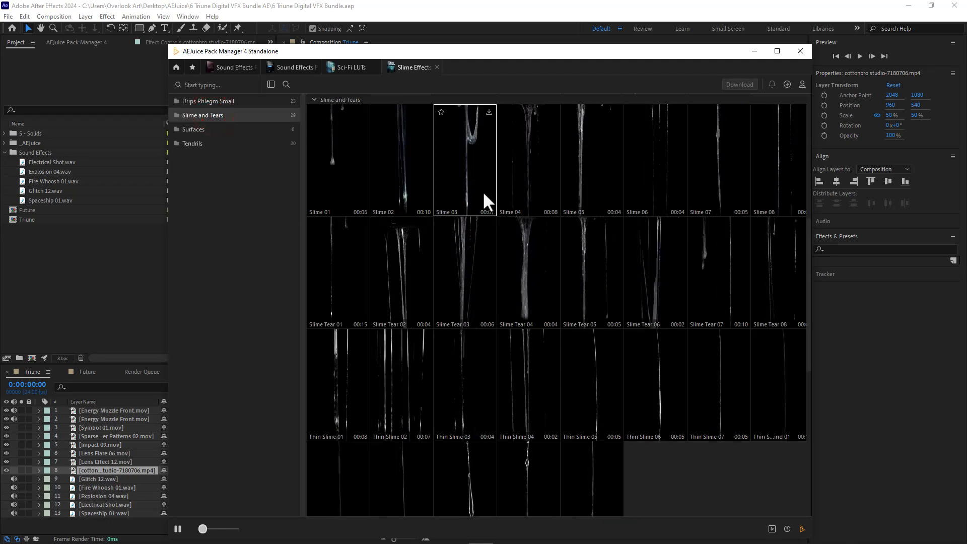
left_click(211, 130)
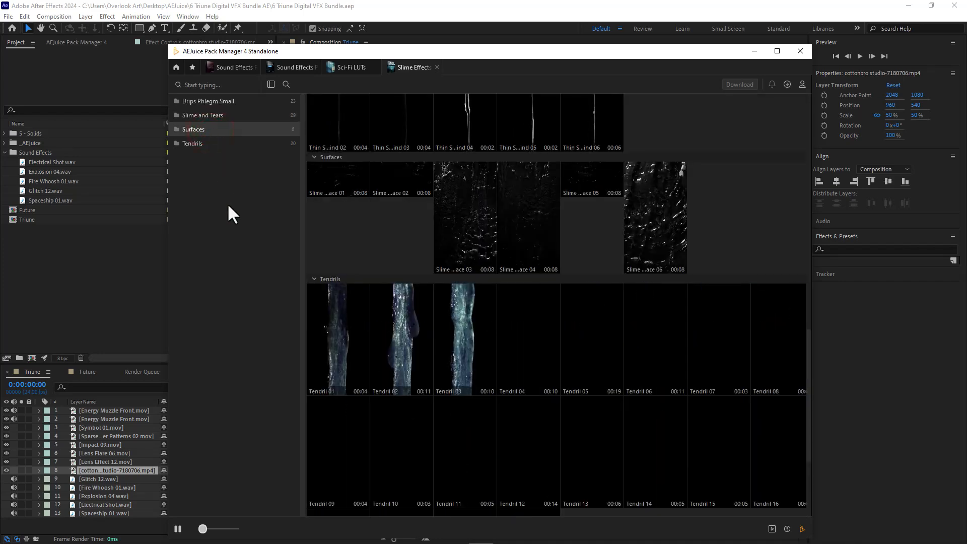
mouse_move(322, 343)
mouse_move(457, 352)
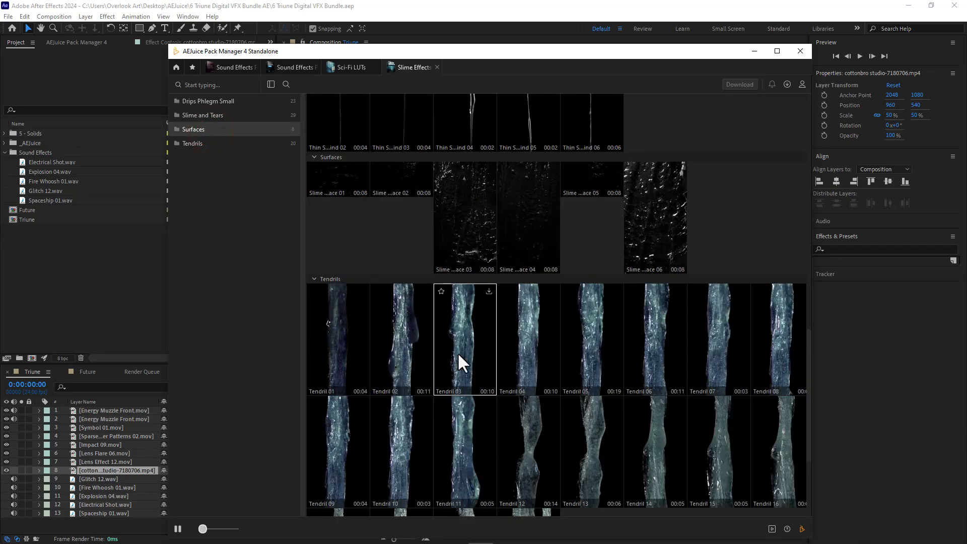
left_click(194, 144)
mouse_move(418, 271)
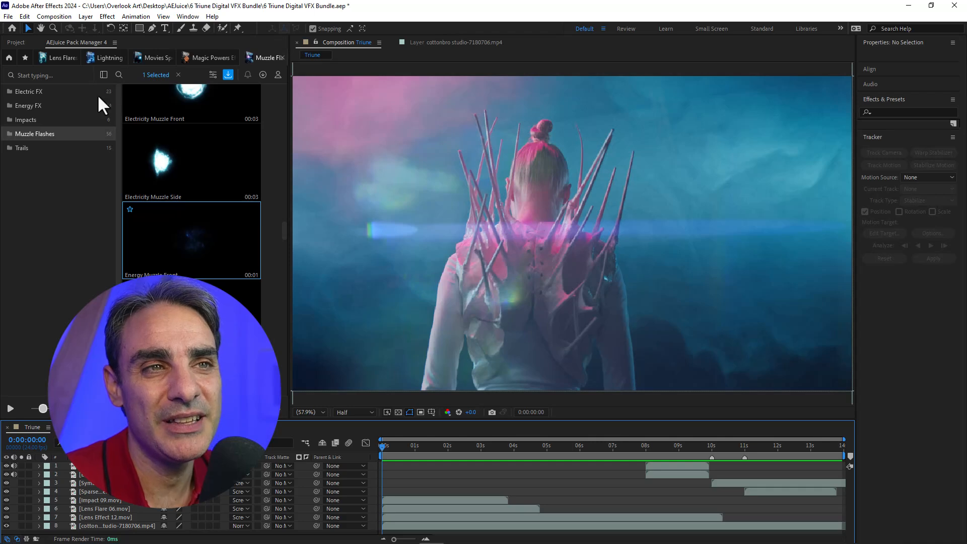
Review the open Magic Powers, Movies Special Effects, Lightning Effects and Lens Flares packs, and maximize the Pack Manager panel.
left_click(212, 57)
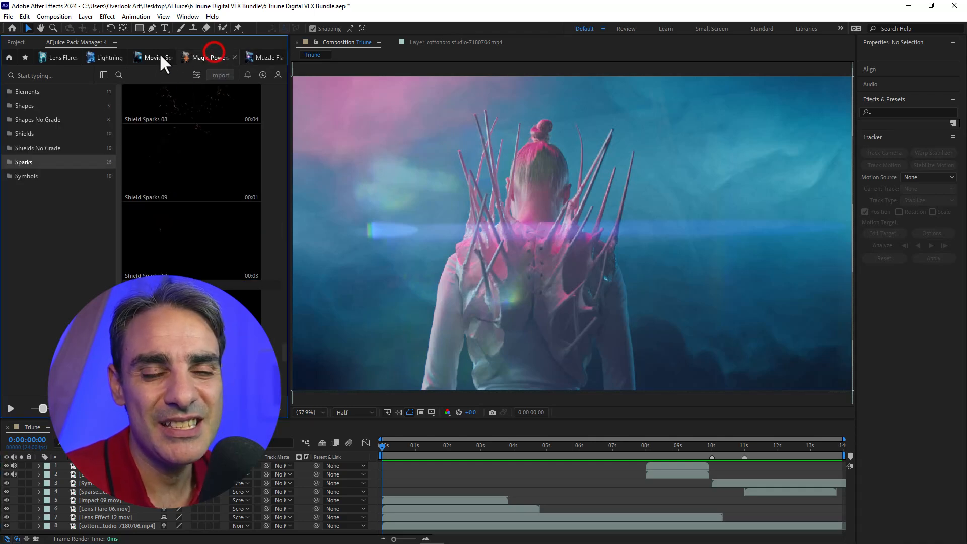
left_click(154, 55)
left_click(105, 54)
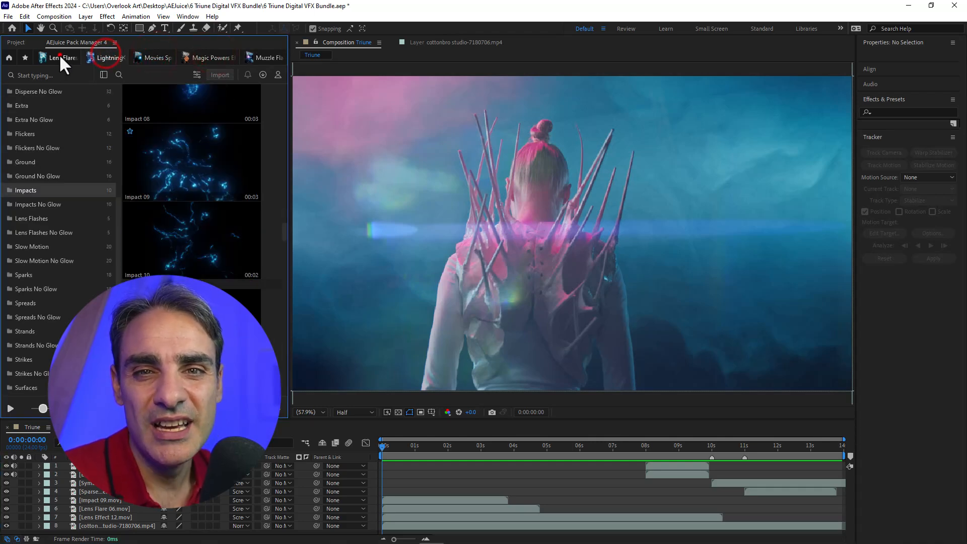
left_click(59, 54)
double_click(74, 41)
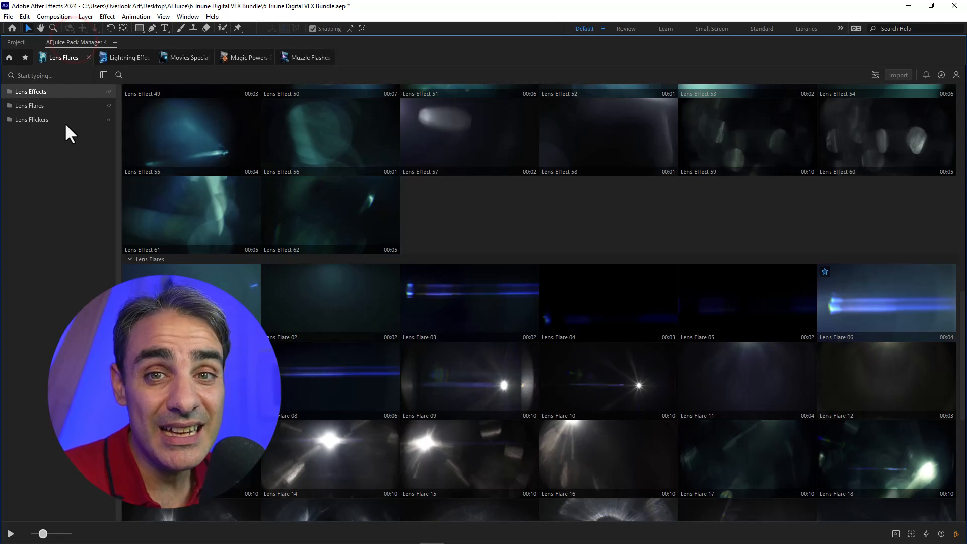
Return to the Pack Manager library, clear the pack search, and look through all the purchased packs.
left_click(9, 57)
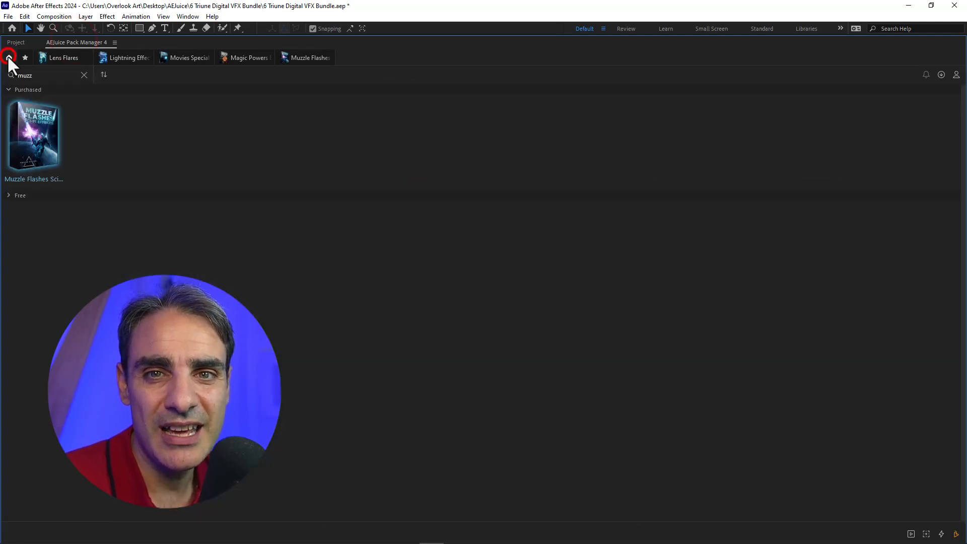
left_click(84, 76)
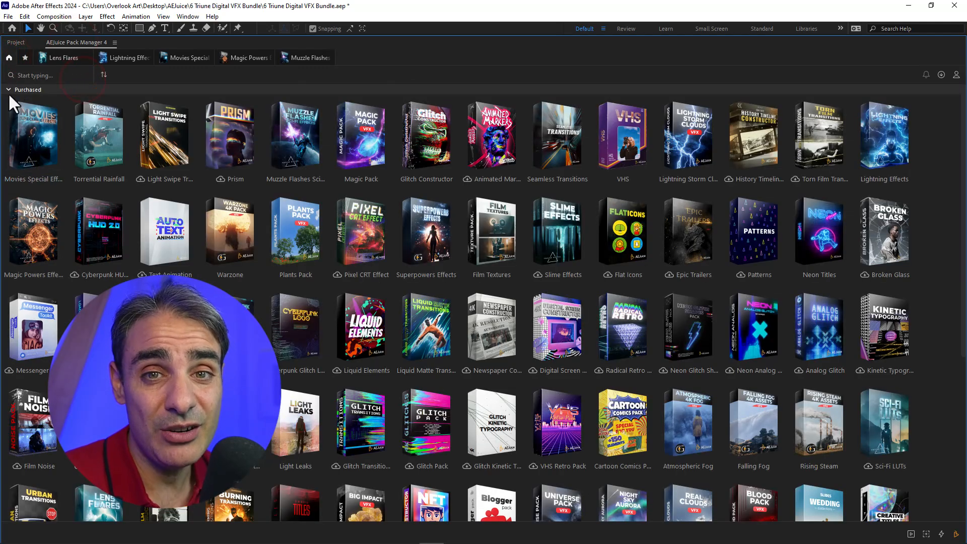
scroll(433, 324, "down", 5)
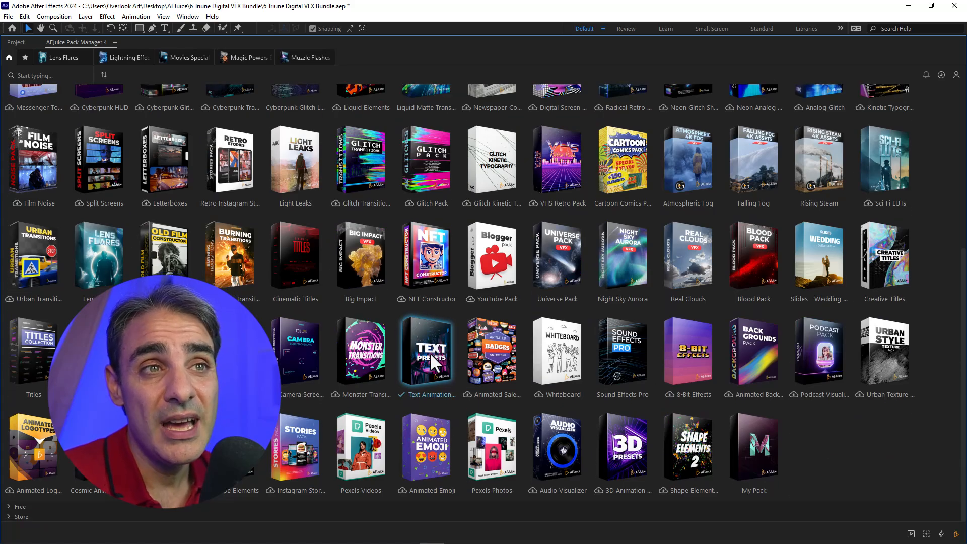
scroll(430, 352, "up", 5)
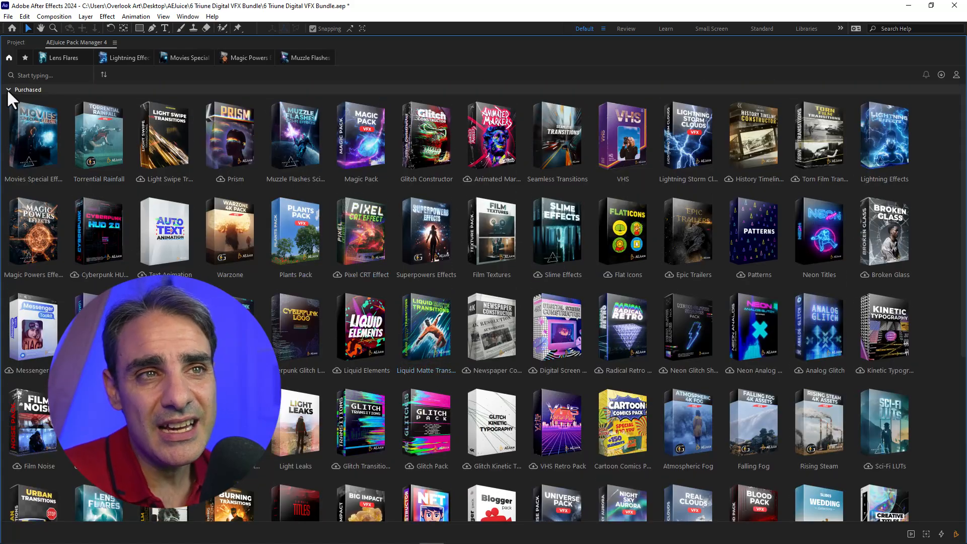
Restore the maximized Pack Manager panel to the normal workspace layout, collapsing and re-expanding the Purchased group.
left_click(8, 89)
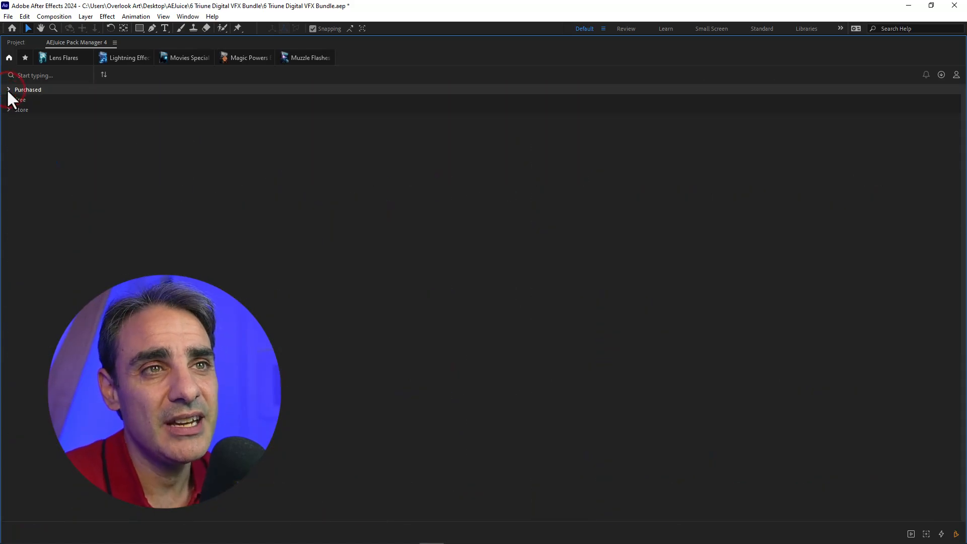
double_click(72, 39)
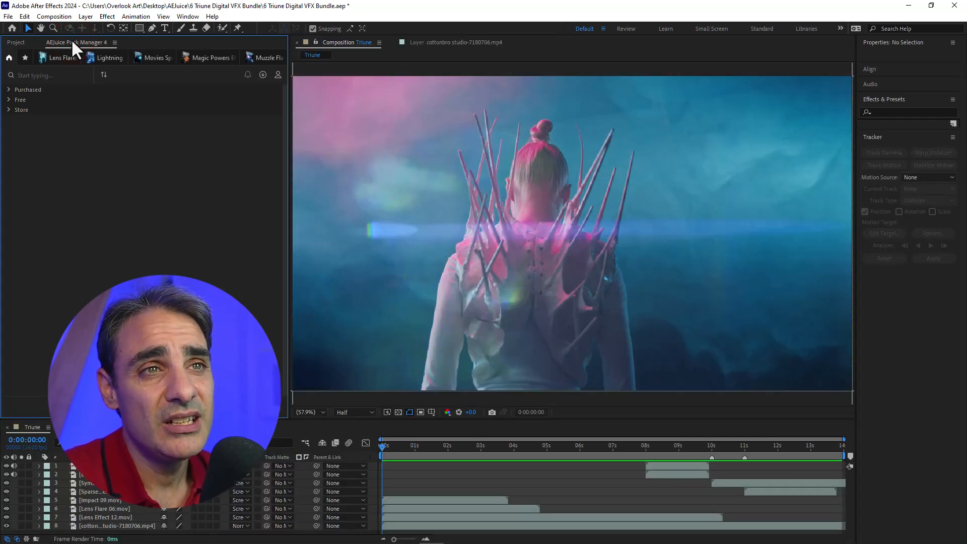
left_click(8, 88)
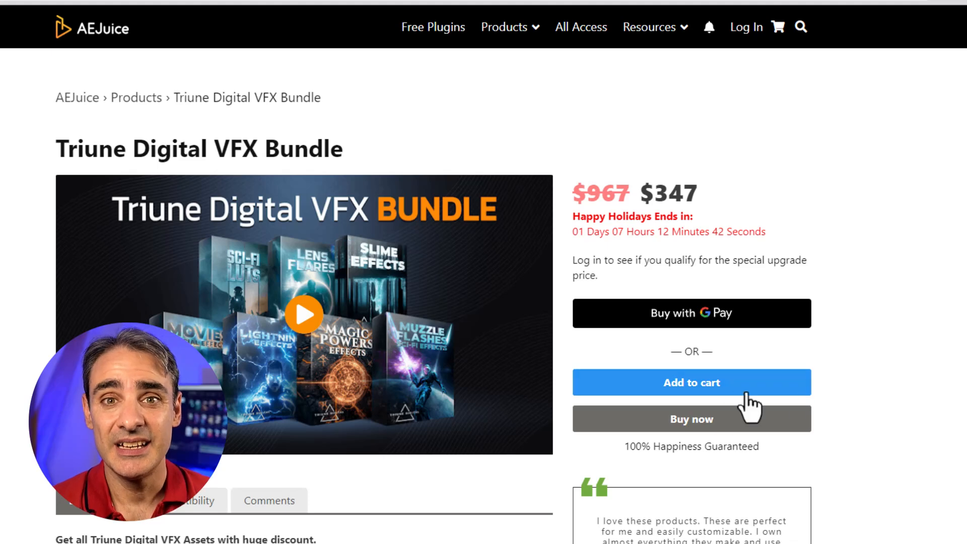
On the AEJuice website in the browser, add the Triune Digital VFX Bundle to the cart and open the cart.
left_click(694, 385)
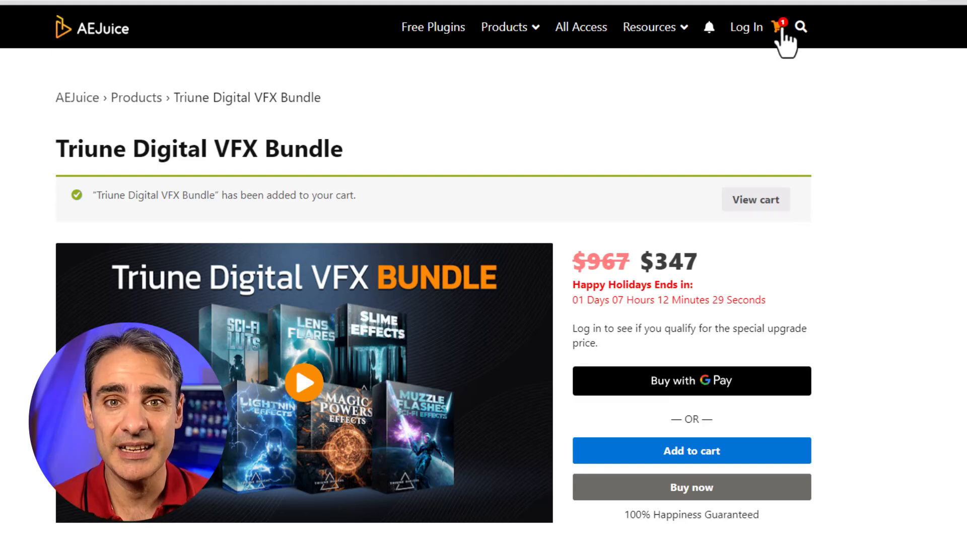
left_click(780, 27)
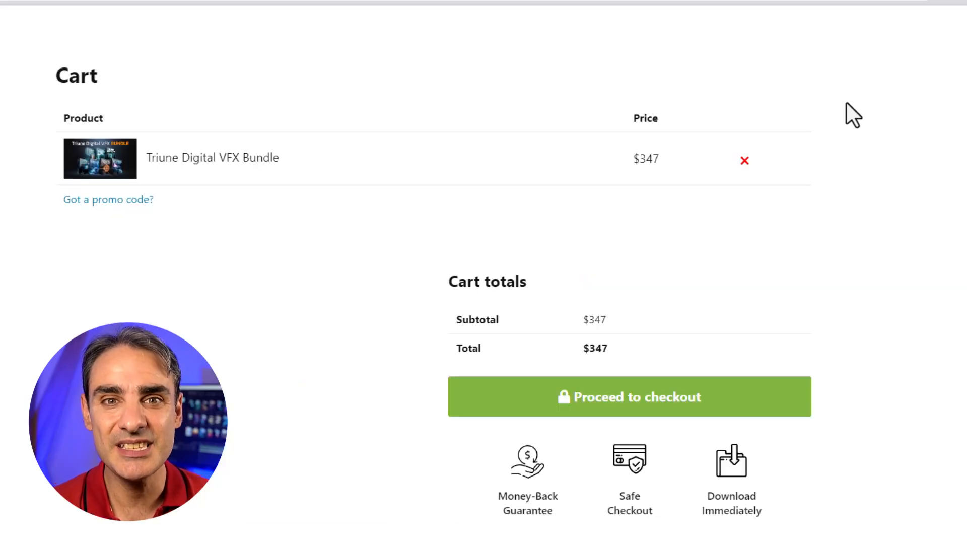
Apply the promo code overlook10 to the Triune Digital VFX Bundle in the cart.
left_click(116, 205)
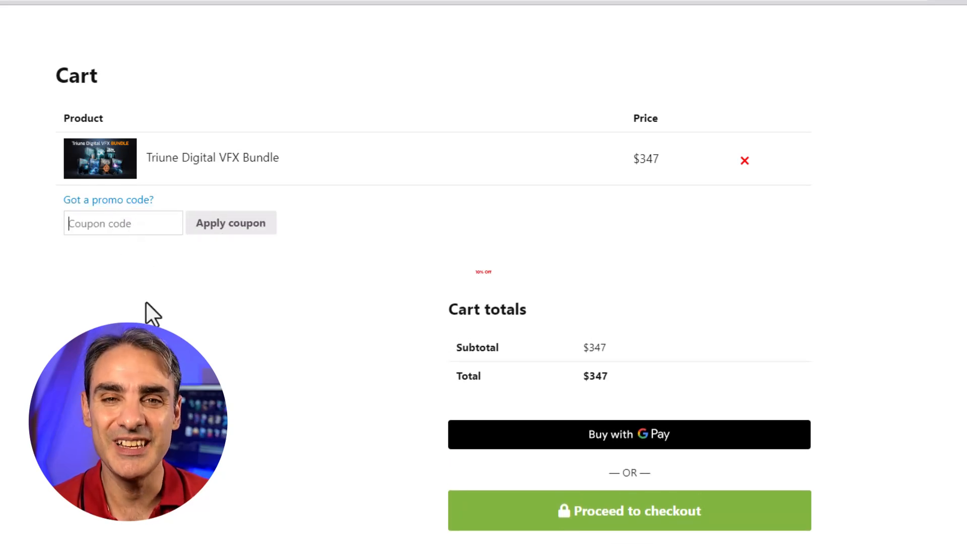
type("overloo")
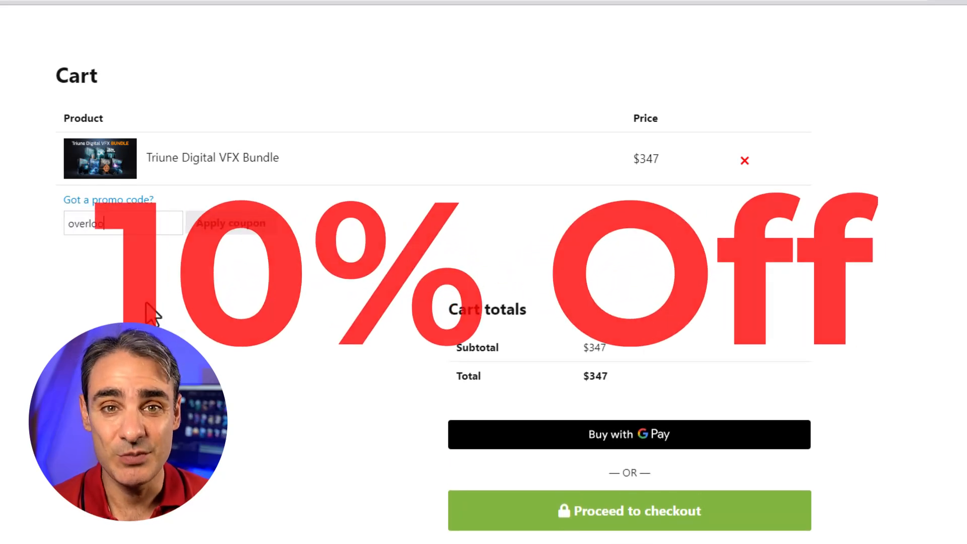
type("k10")
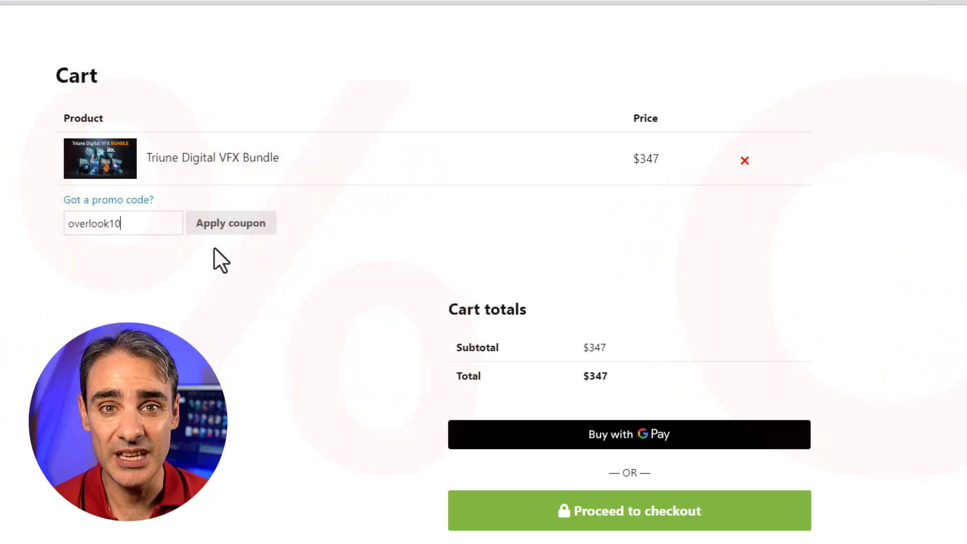
left_click(221, 227)
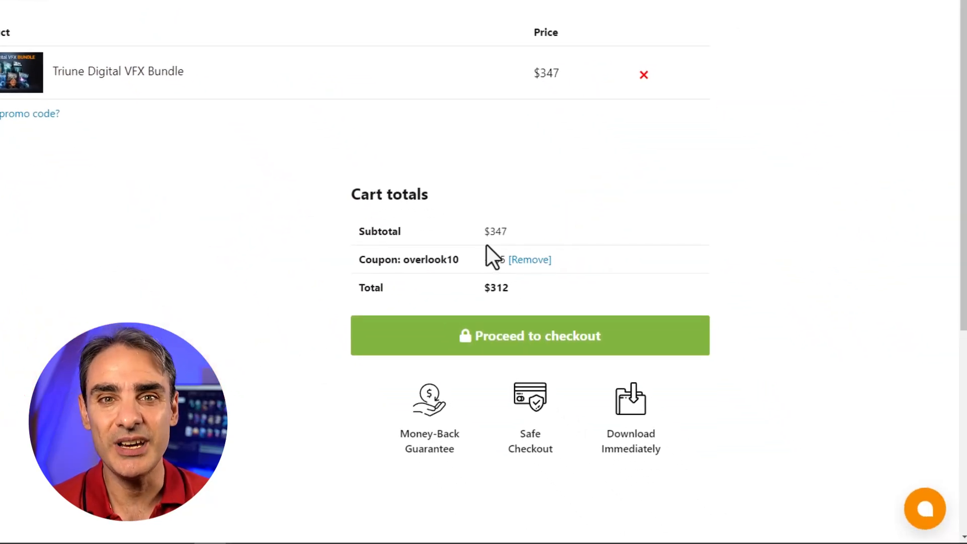